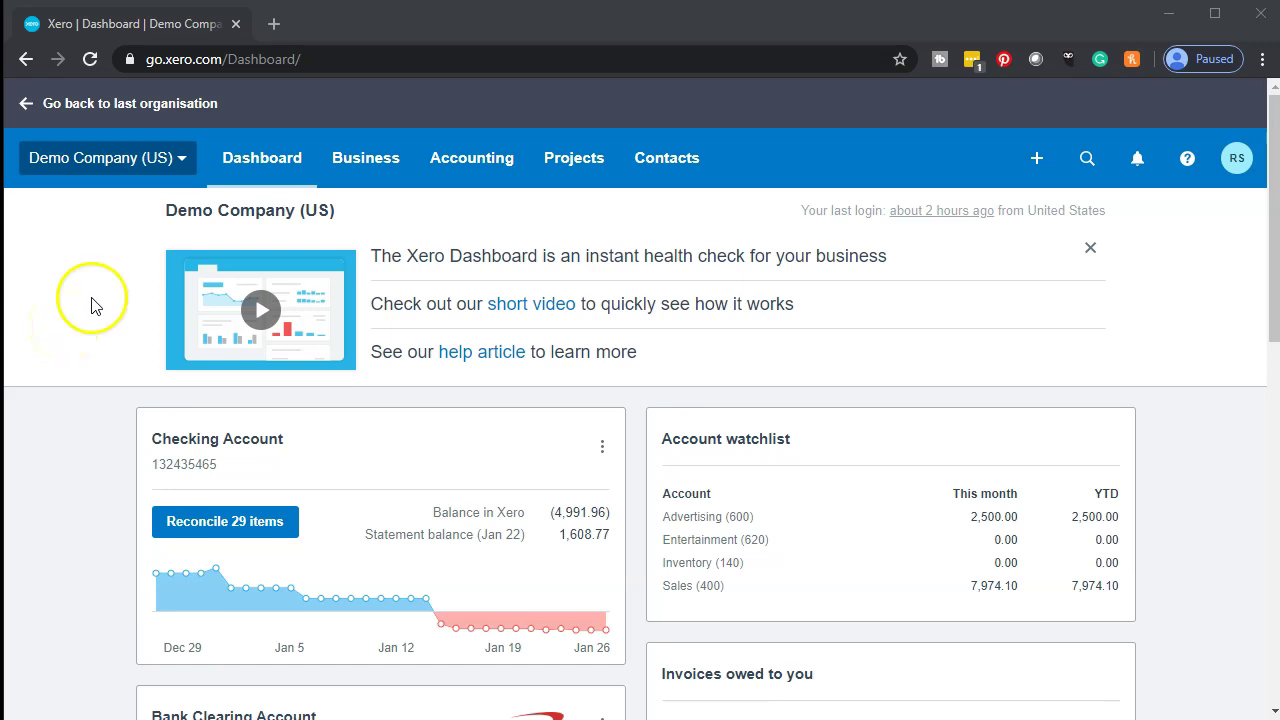
Step: Open the Income Statement report and duplicate it in a second browser tab, enlarged to 125%
{"action": "left_click", "coordinate": [478, 164]}
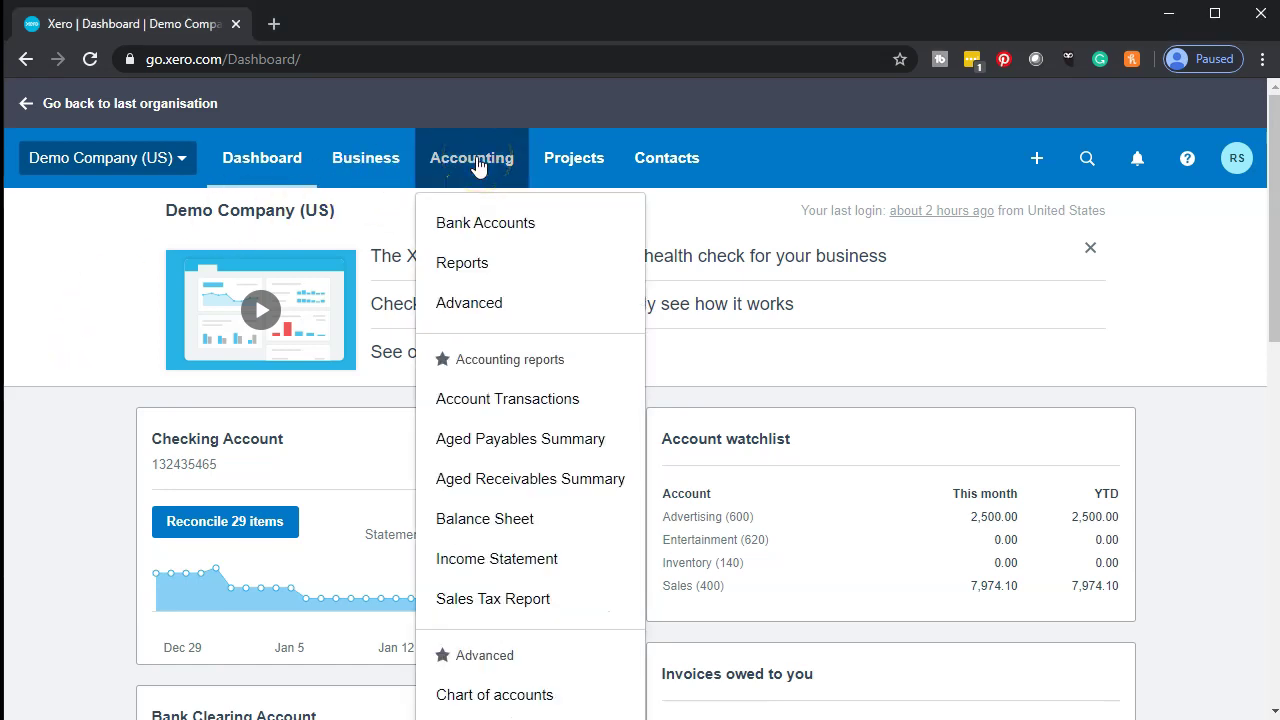
{"action": "left_click", "coordinate": [518, 558]}
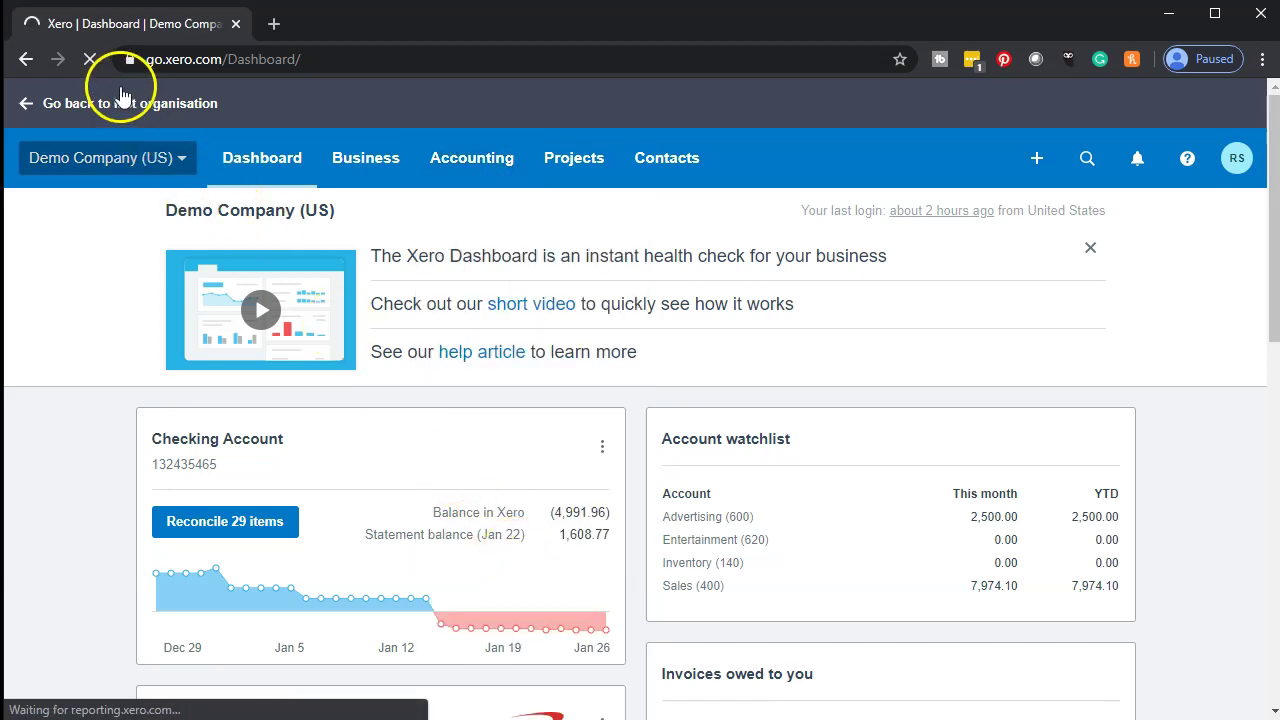
{"action": "right_click", "coordinate": [115, 25]}
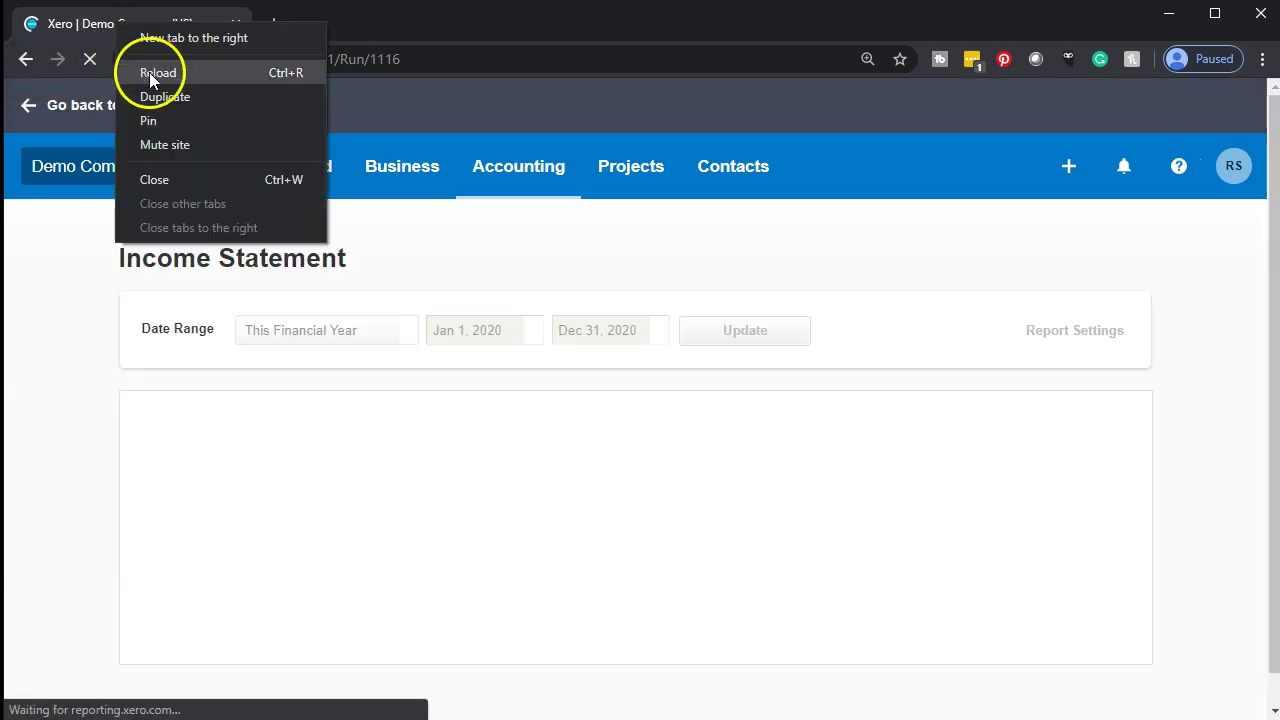
{"action": "left_click", "coordinate": [162, 99]}
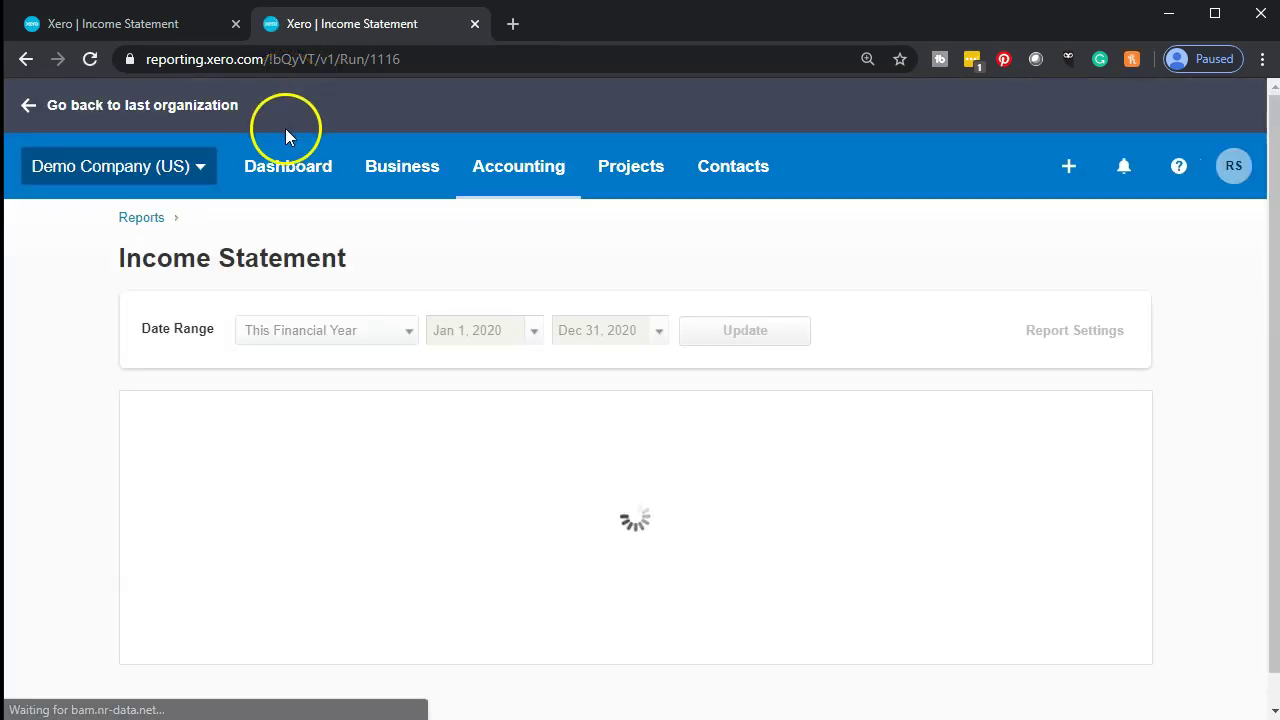
{"action": "scroll", "coordinate": [152, 485], "scroll_direction": "down", "scroll_amount": 2}
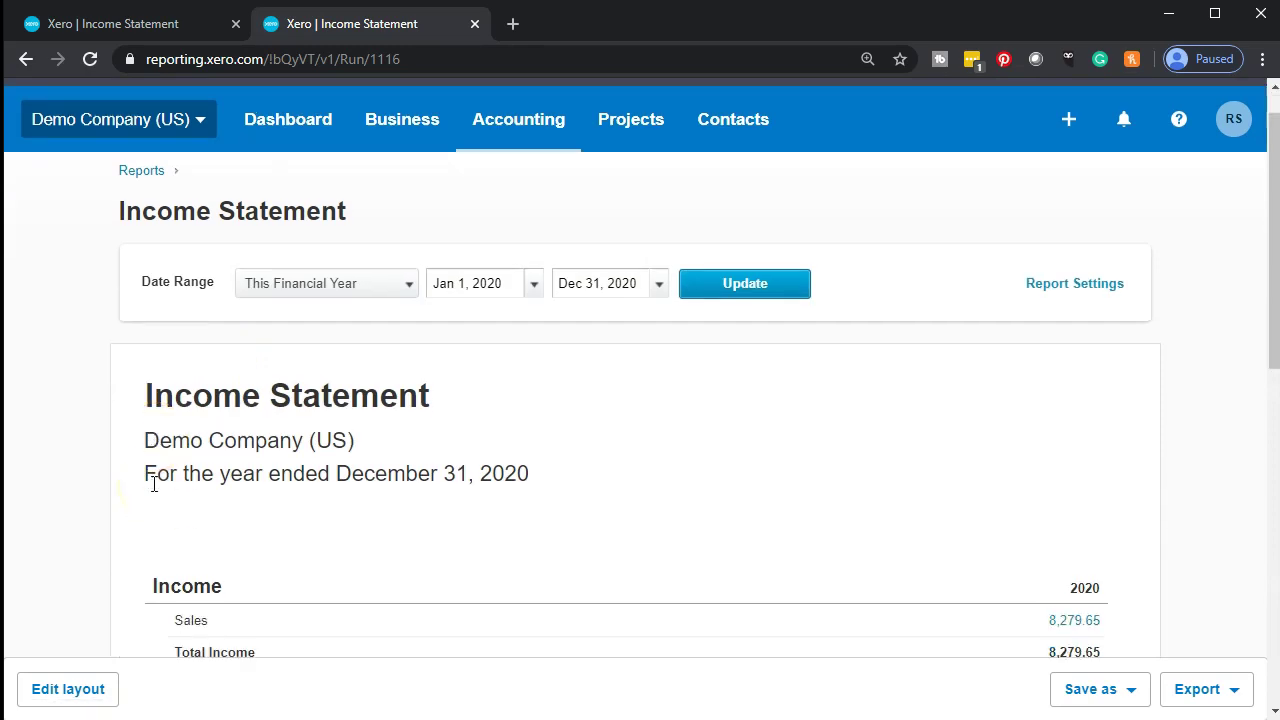
{"action": "key", "text": "ctrl+plus"}
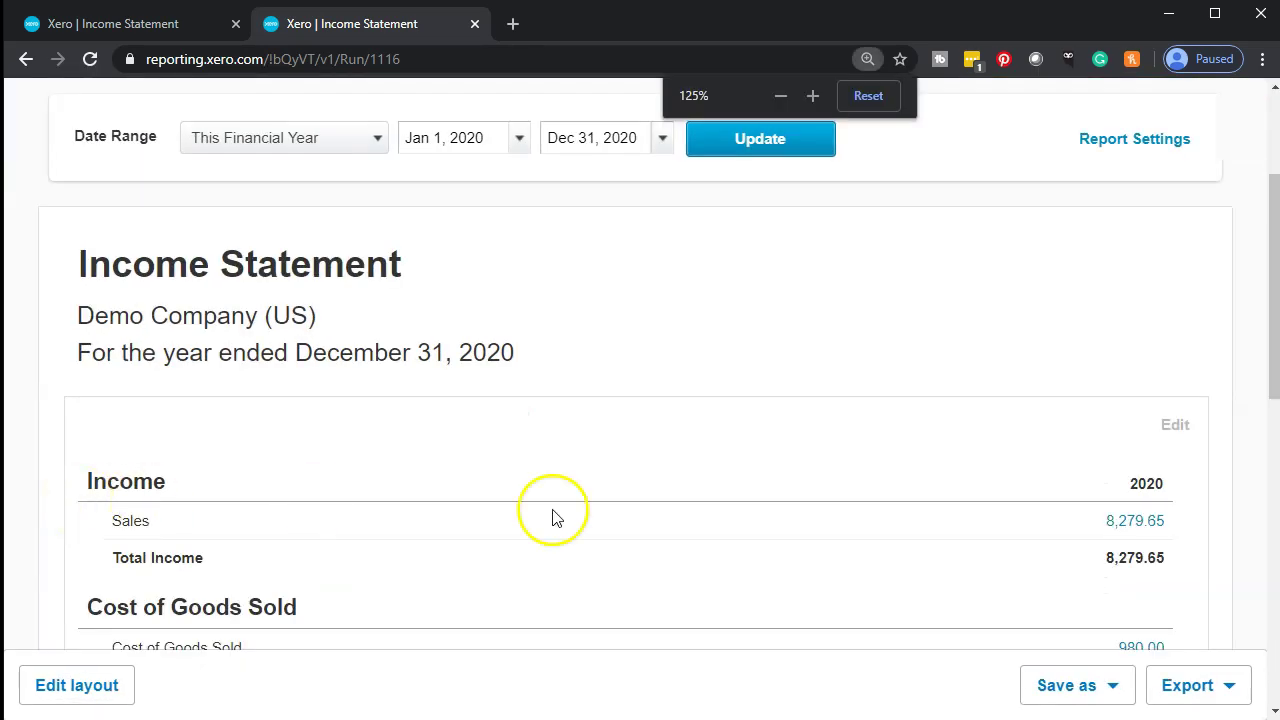
{"action": "scroll", "coordinate": [770, 514], "scroll_direction": "down", "scroll_amount": 2}
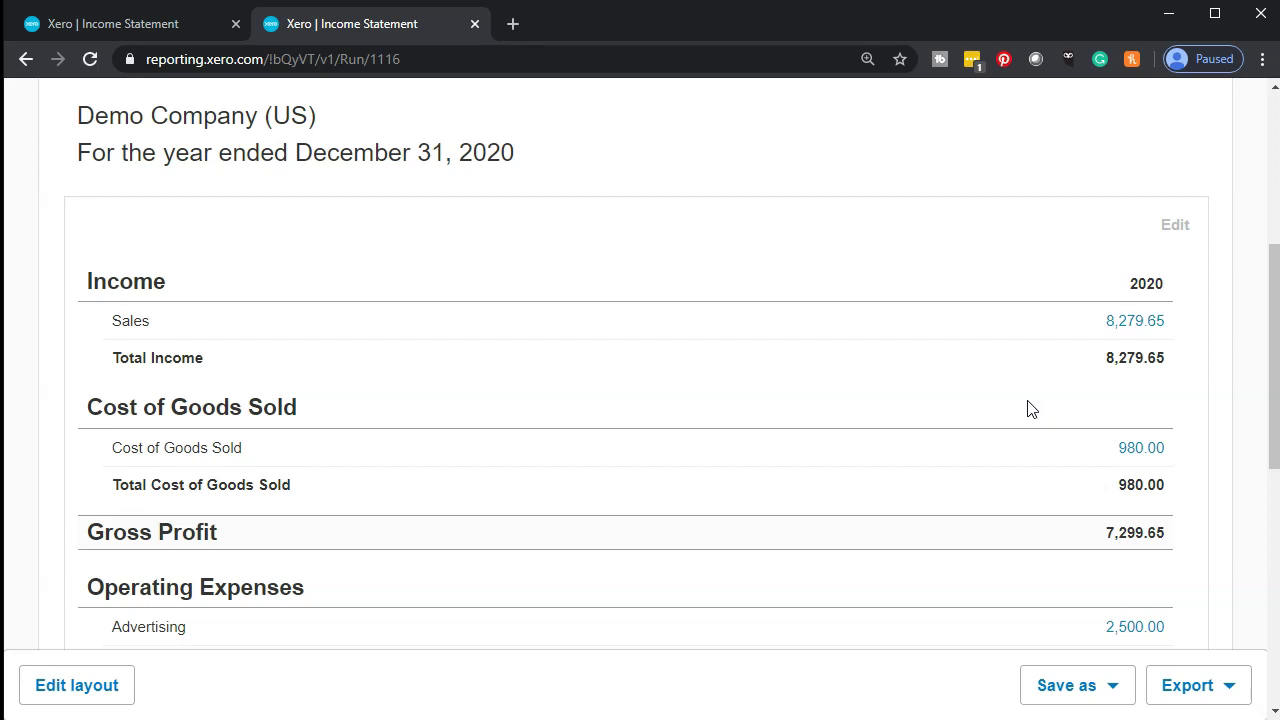
{"action": "left_click", "coordinate": [953, 362]}
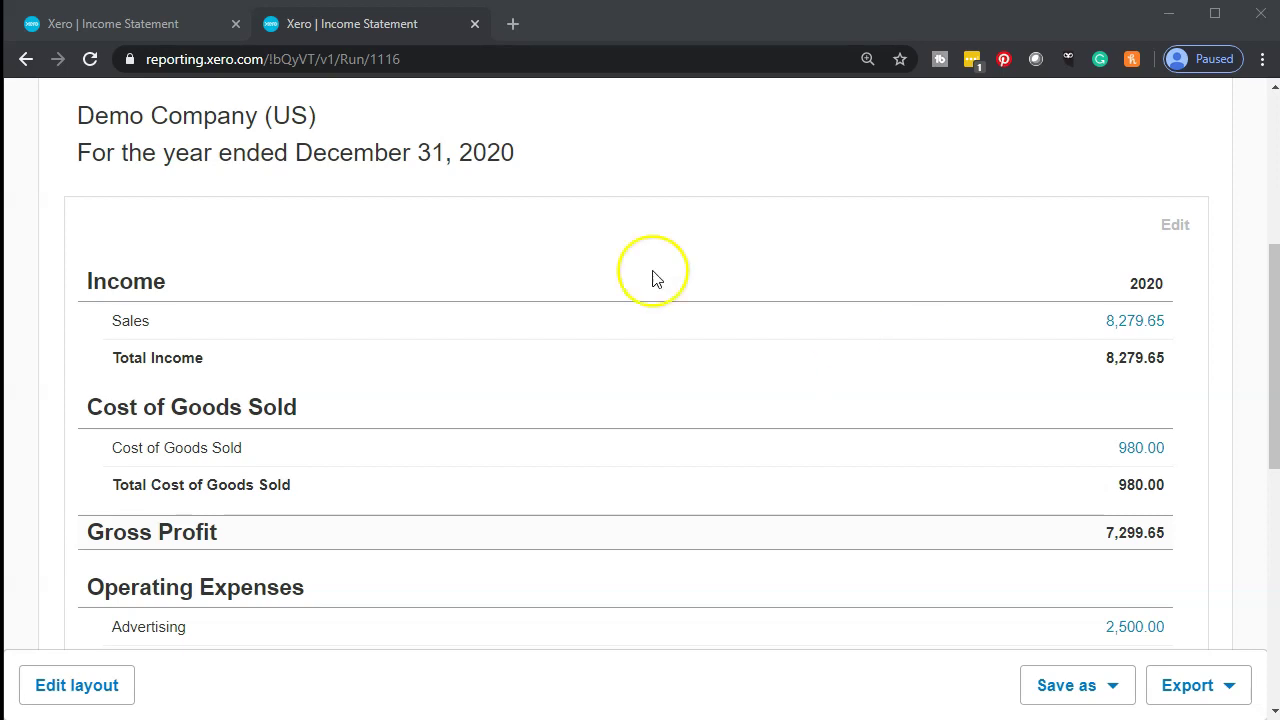
Step: In the original browser tab, open the Income by Contact report from the Sales reports
{"action": "left_click", "coordinate": [145, 33]}
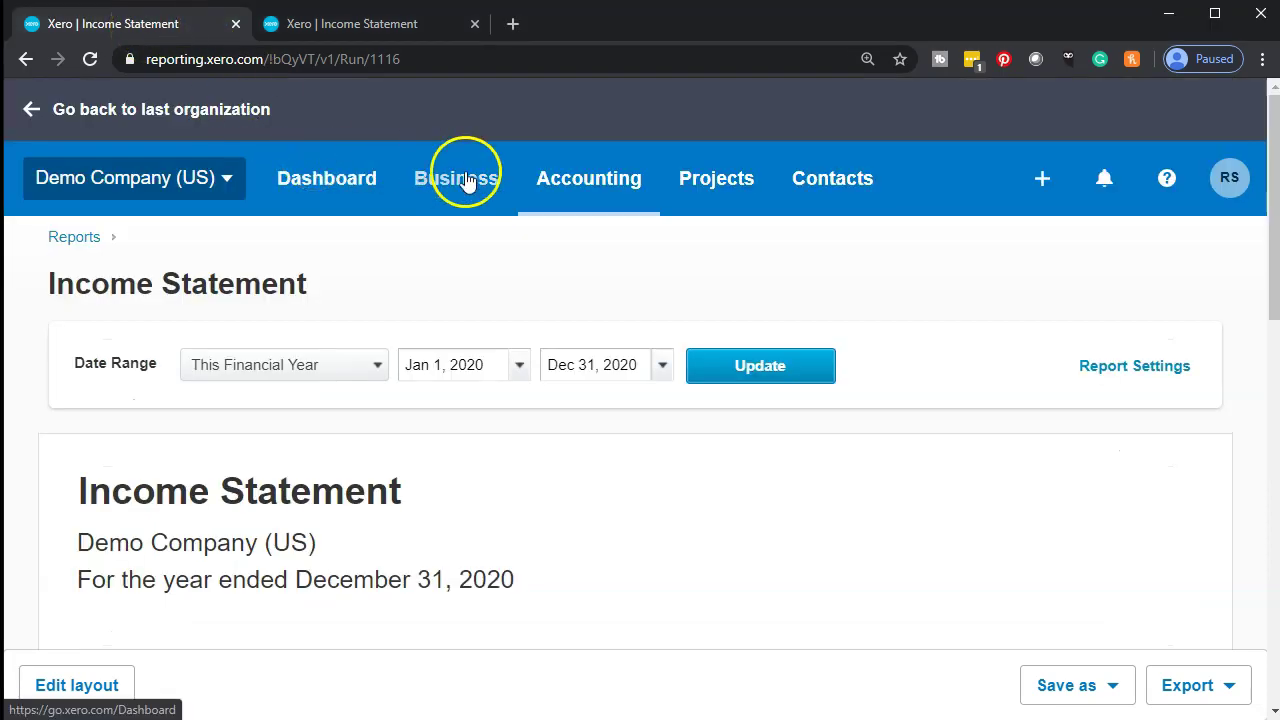
{"action": "left_click", "coordinate": [568, 178]}
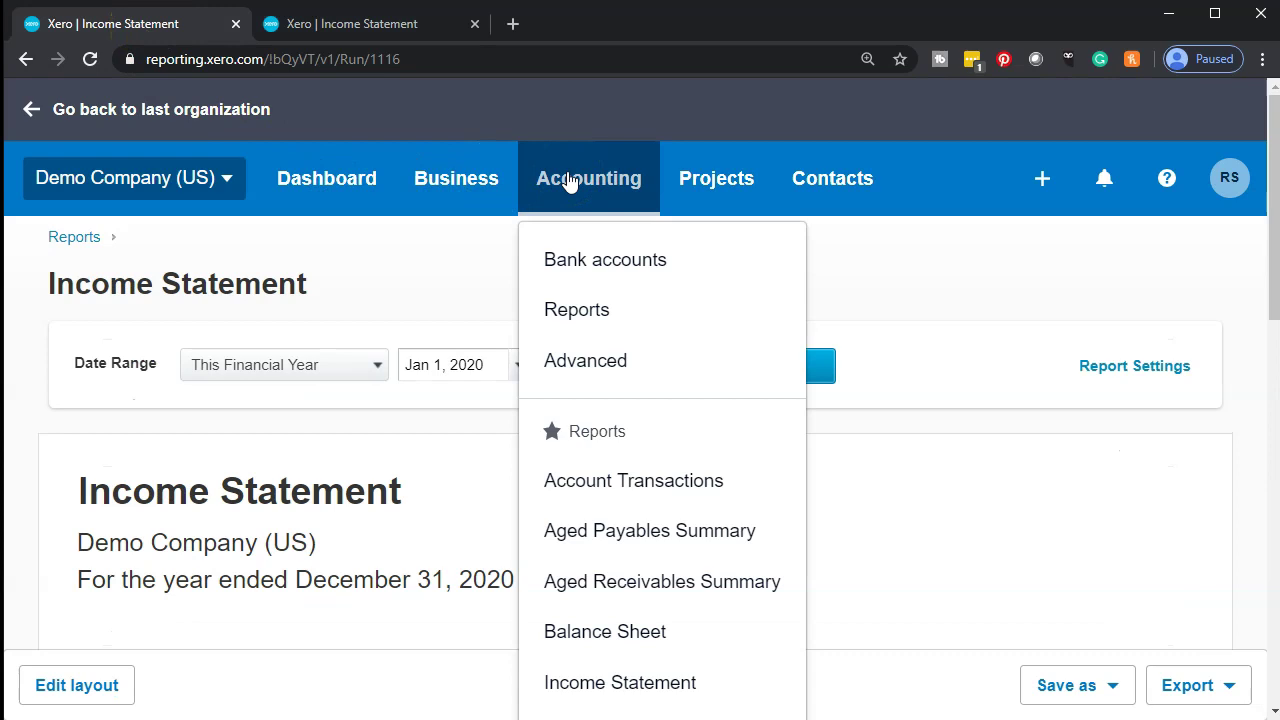
{"action": "left_click", "coordinate": [608, 311]}
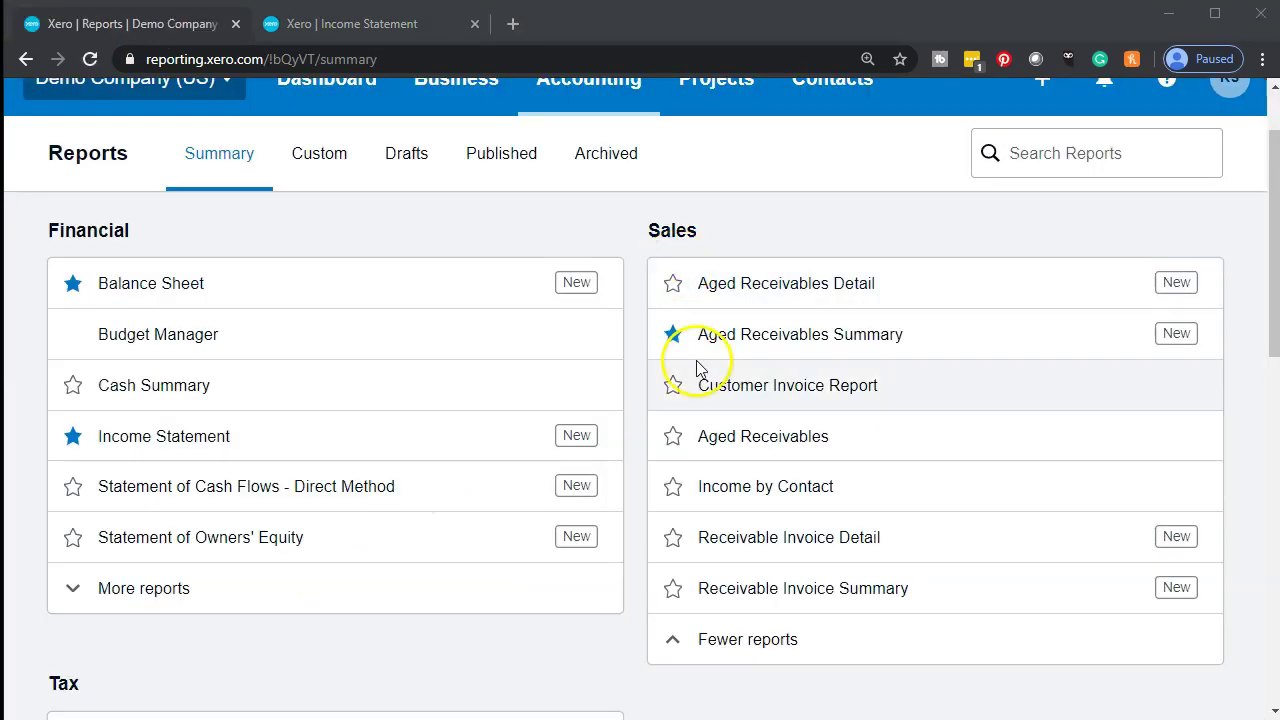
{"action": "scroll", "coordinate": [698, 368], "scroll_direction": "down", "scroll_amount": 1}
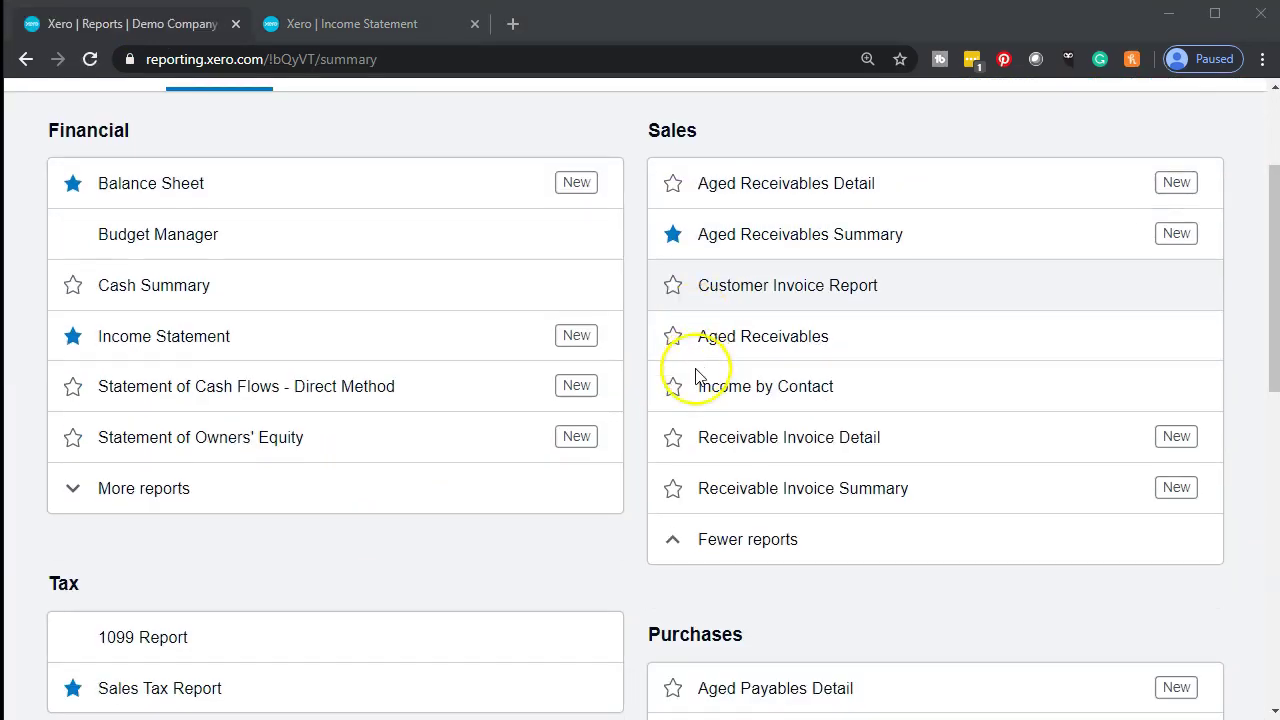
{"action": "left_click", "coordinate": [791, 407]}
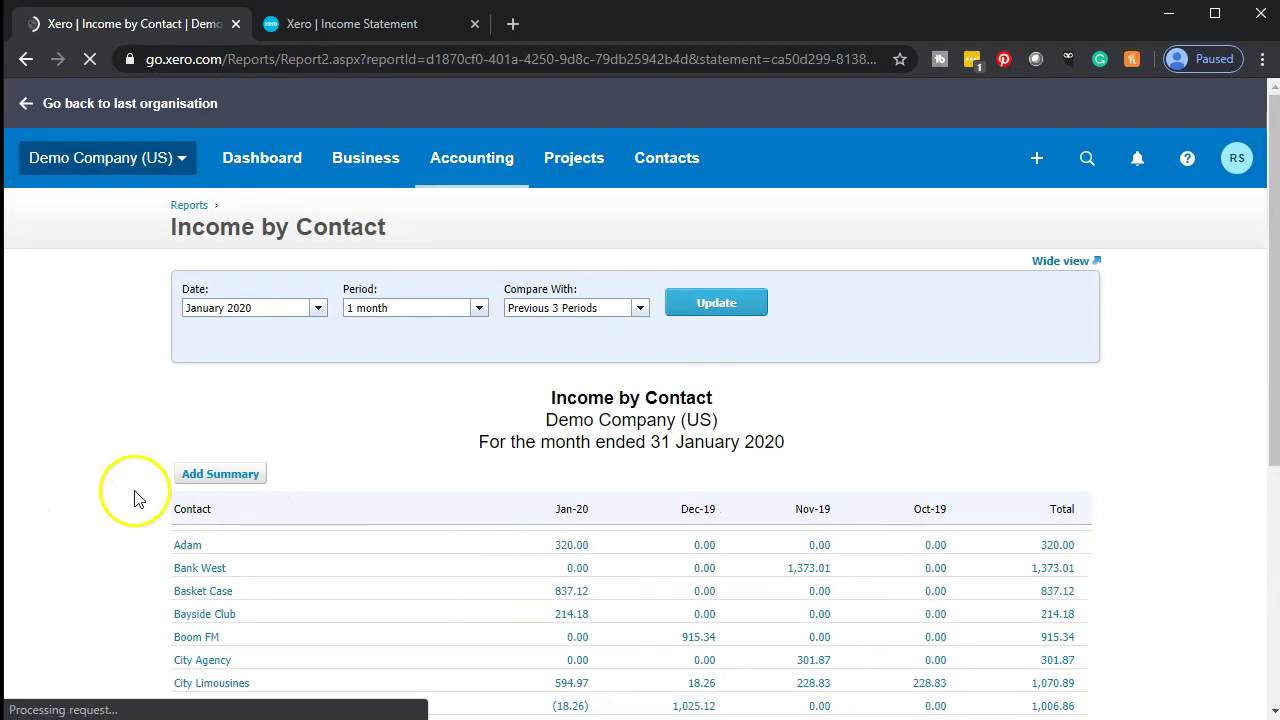
{"action": "scroll", "coordinate": [131, 491], "scroll_direction": "down", "scroll_amount": 1}
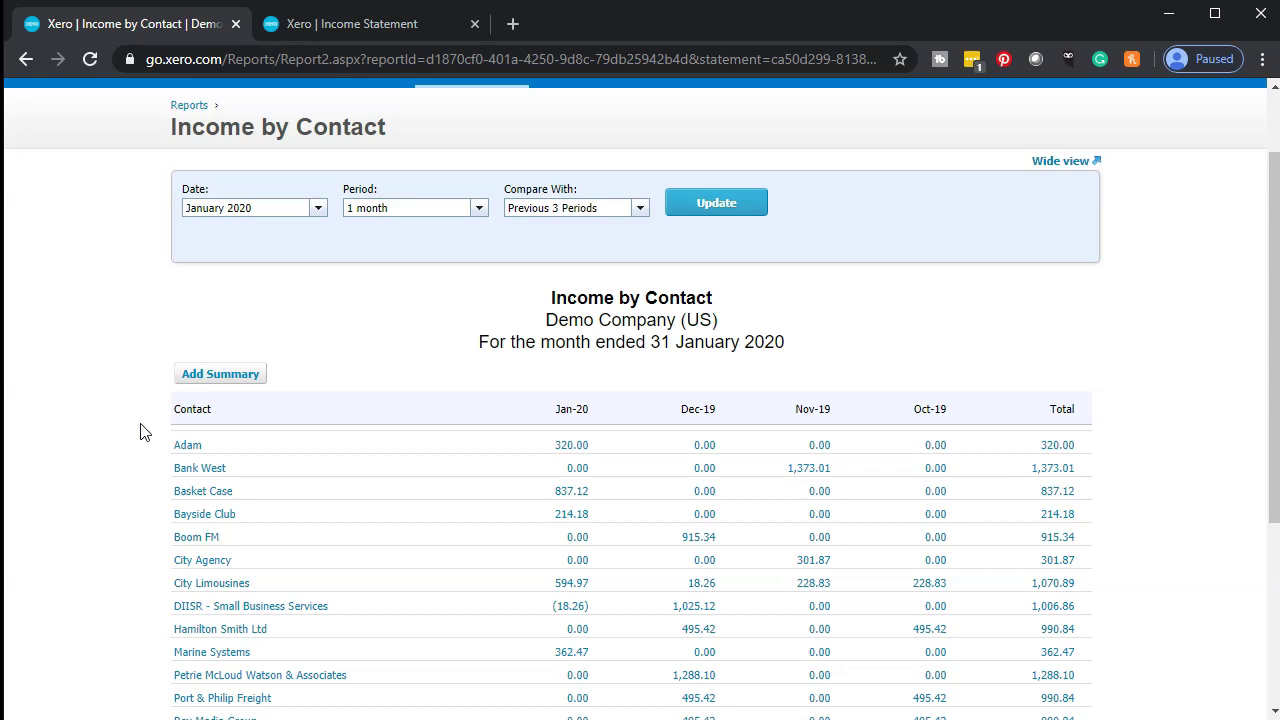
{"action": "scroll", "coordinate": [140, 431], "scroll_direction": "down", "scroll_amount": 1}
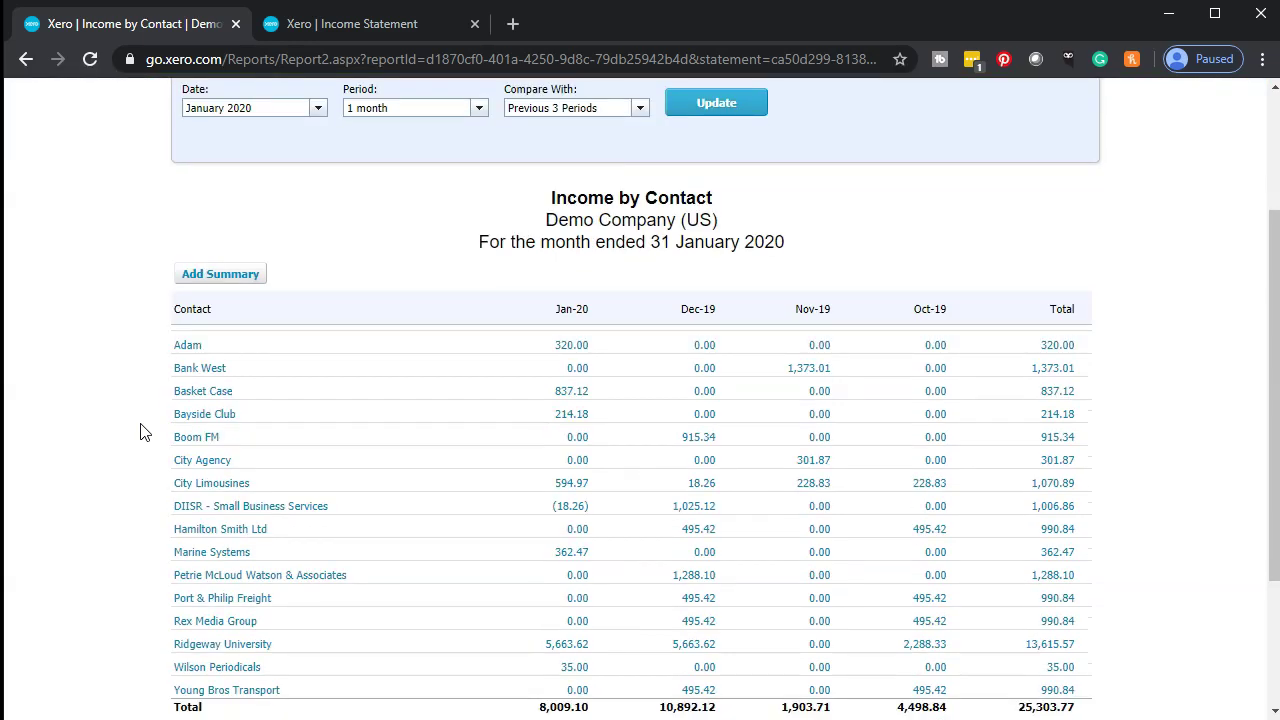
Step: Rerun the Income by Contact report for December 2019 with a 12-month period and no comparison periods
{"action": "left_click", "coordinate": [320, 112]}
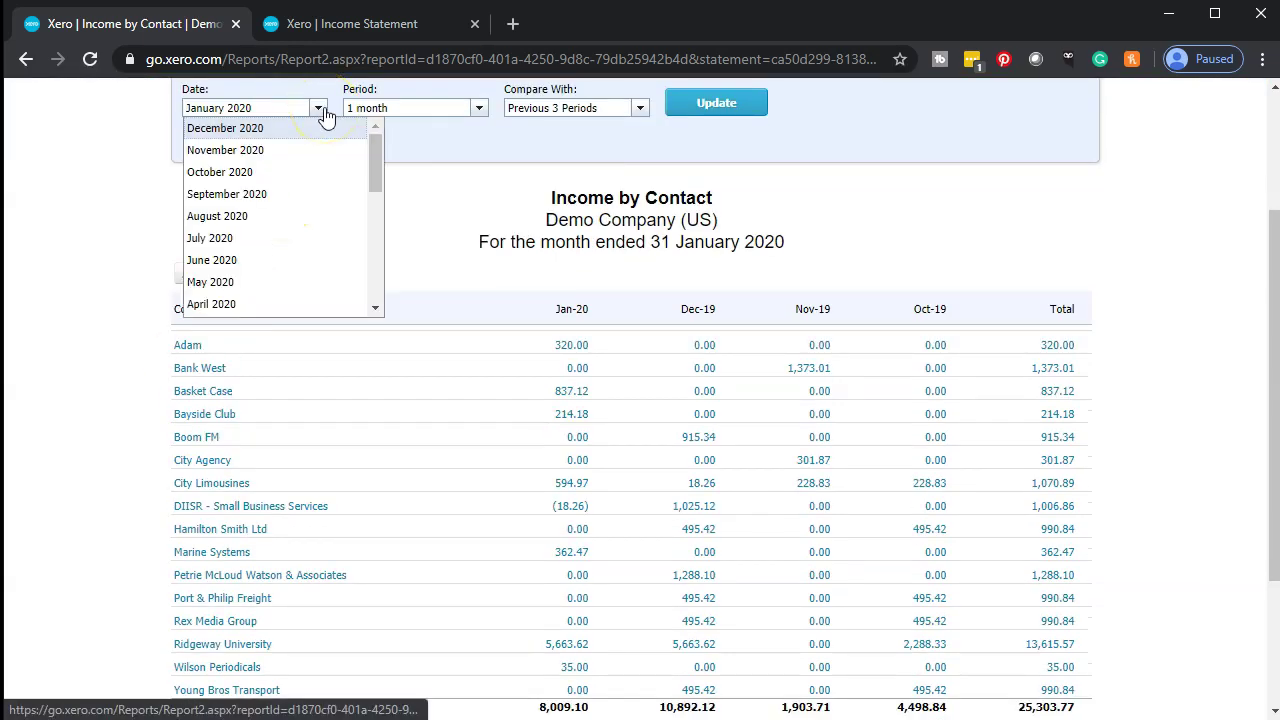
{"action": "scroll", "coordinate": [306, 190], "scroll_direction": "down", "scroll_amount": 3}
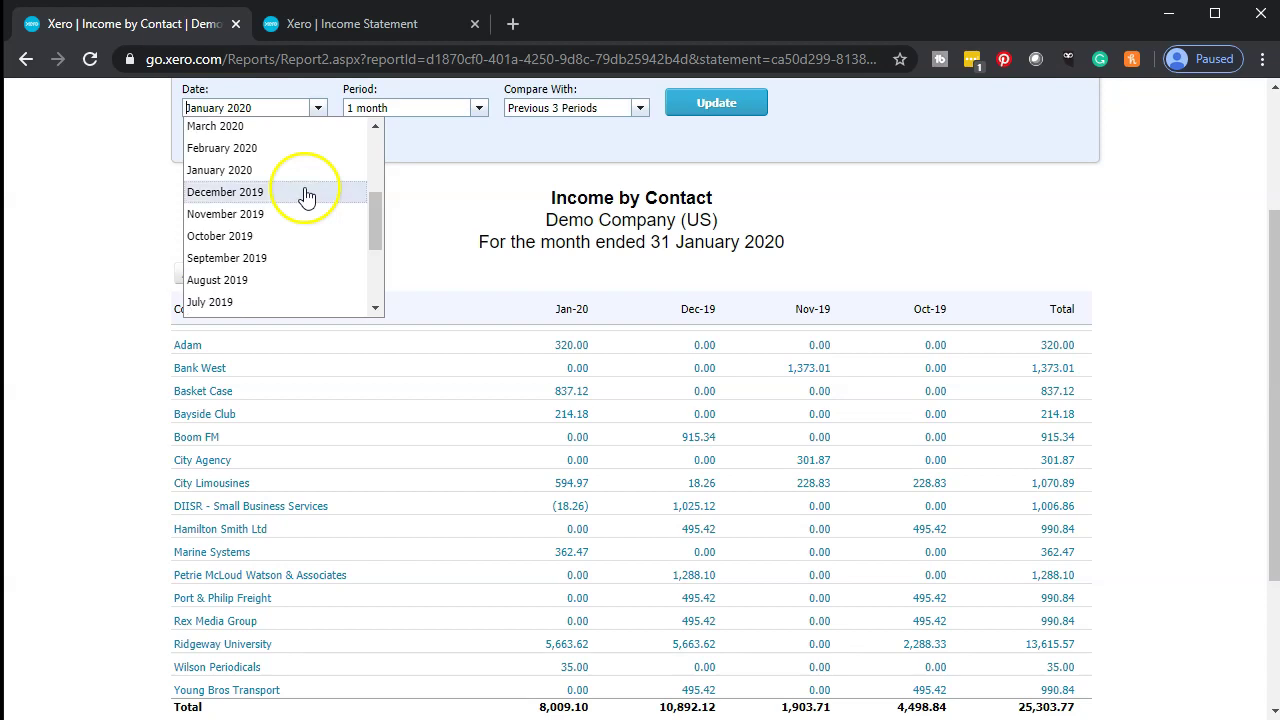
{"action": "scroll", "coordinate": [306, 194], "scroll_direction": "down", "scroll_amount": 3}
{"action": "scroll", "coordinate": [306, 190], "scroll_direction": "up", "scroll_amount": 3}
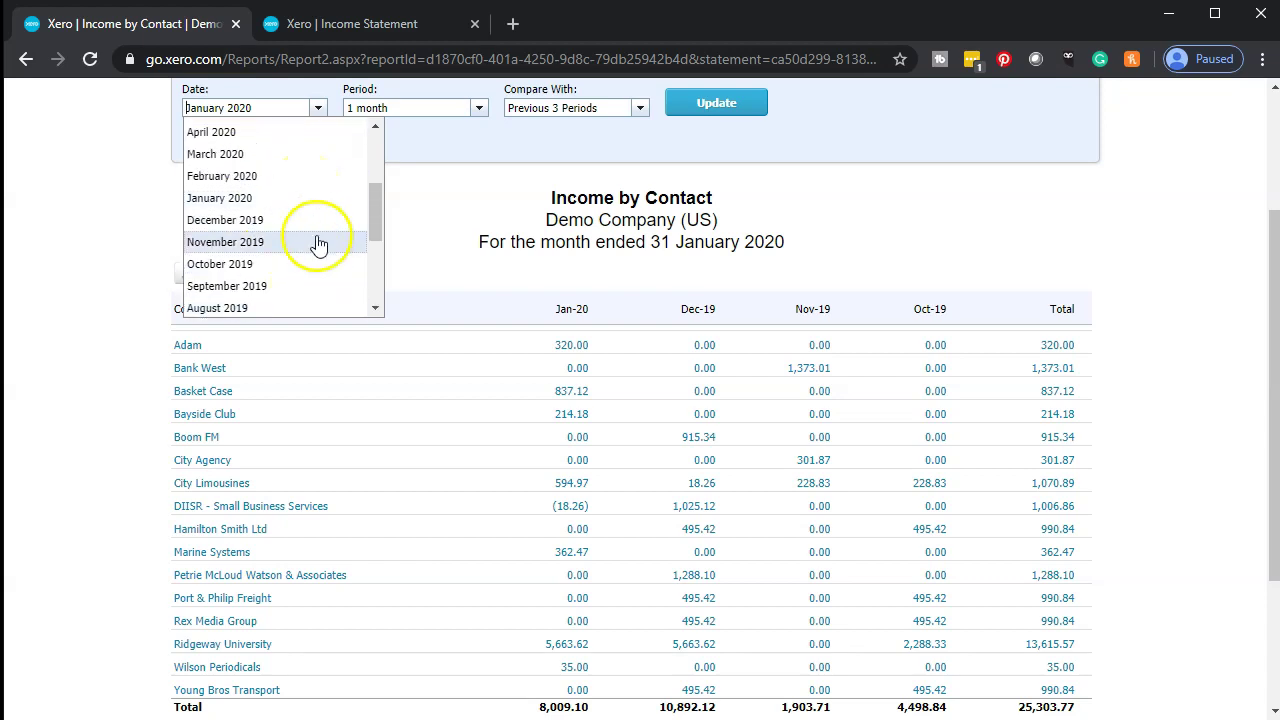
{"action": "left_click", "coordinate": [297, 222]}
{"action": "scroll", "coordinate": [470, 236], "scroll_direction": "up", "scroll_amount": 1}
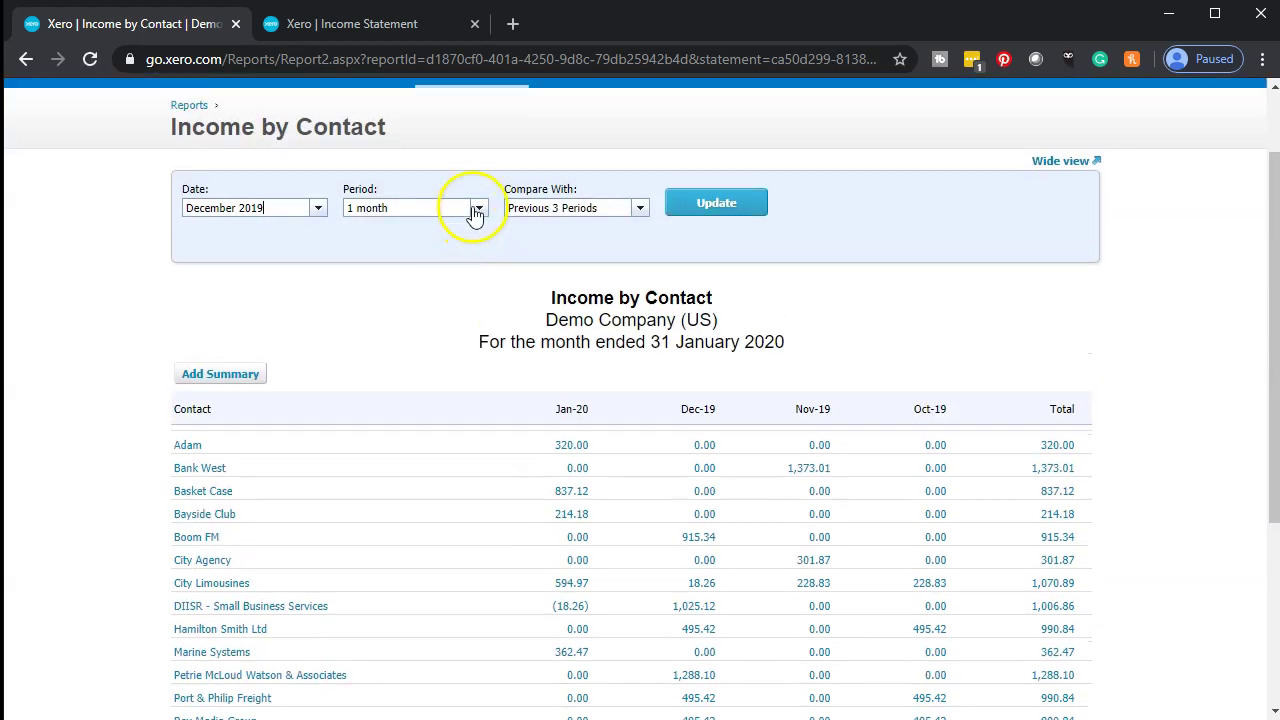
{"action": "left_click", "coordinate": [466, 207]}
{"action": "left_click", "coordinate": [413, 318]}
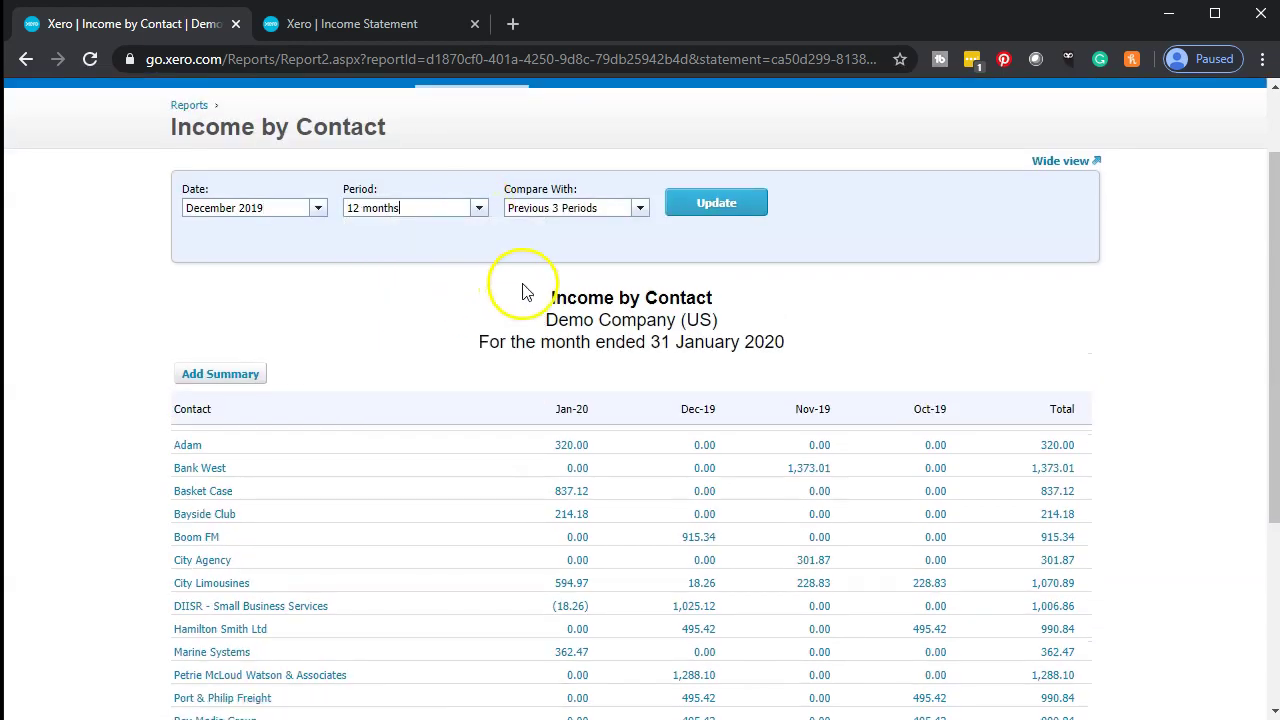
{"action": "left_click", "coordinate": [639, 209]}
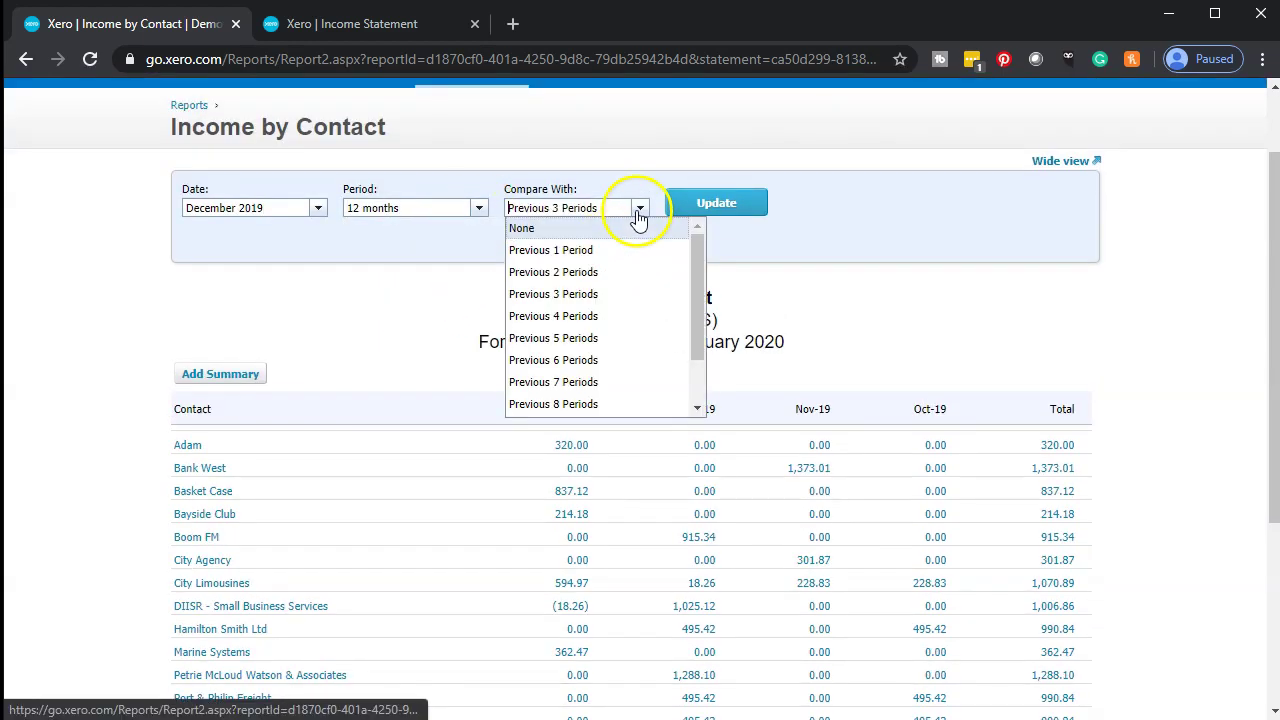
{"action": "left_click", "coordinate": [555, 228]}
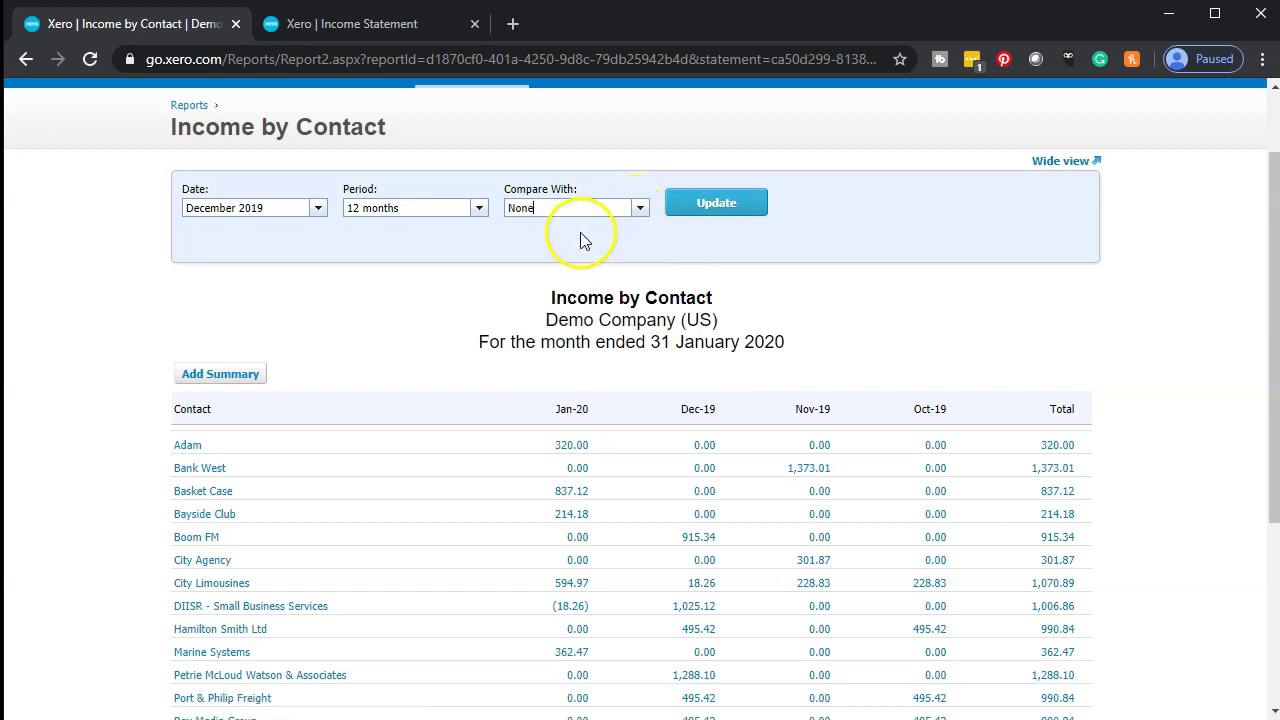
{"action": "left_click", "coordinate": [705, 212]}
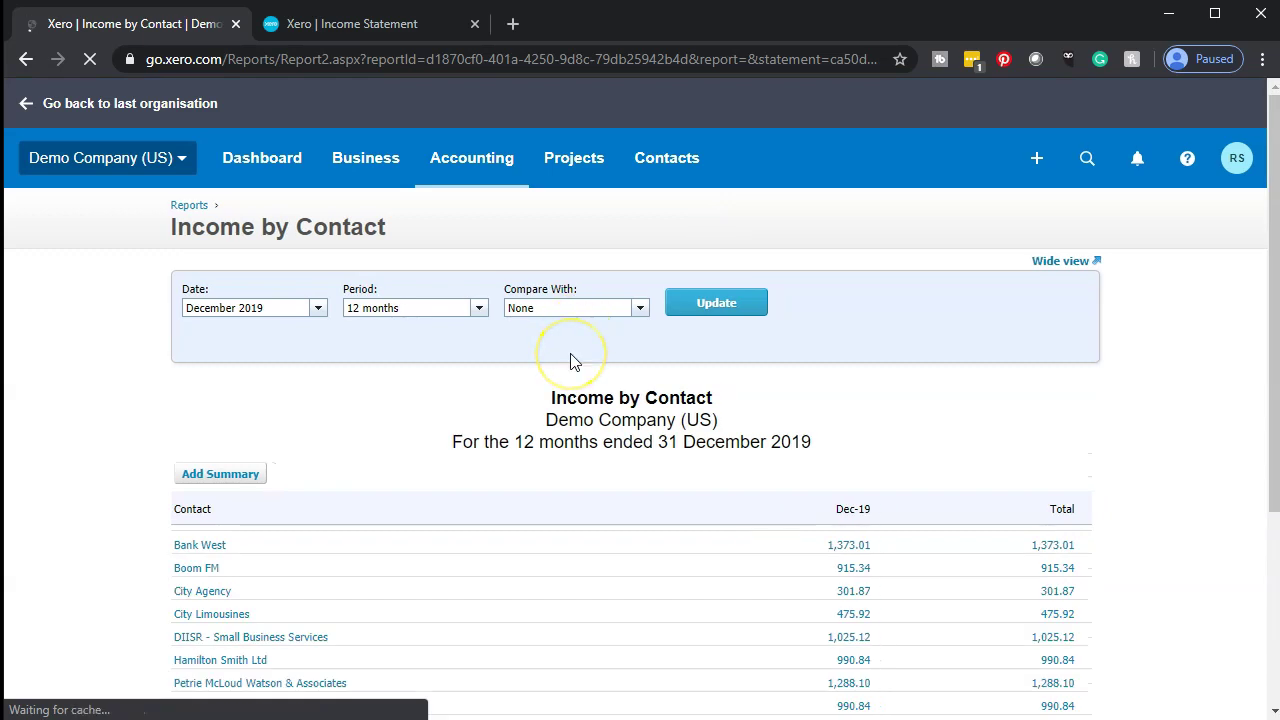
{"action": "scroll", "coordinate": [573, 361], "scroll_direction": "down", "scroll_amount": 2}
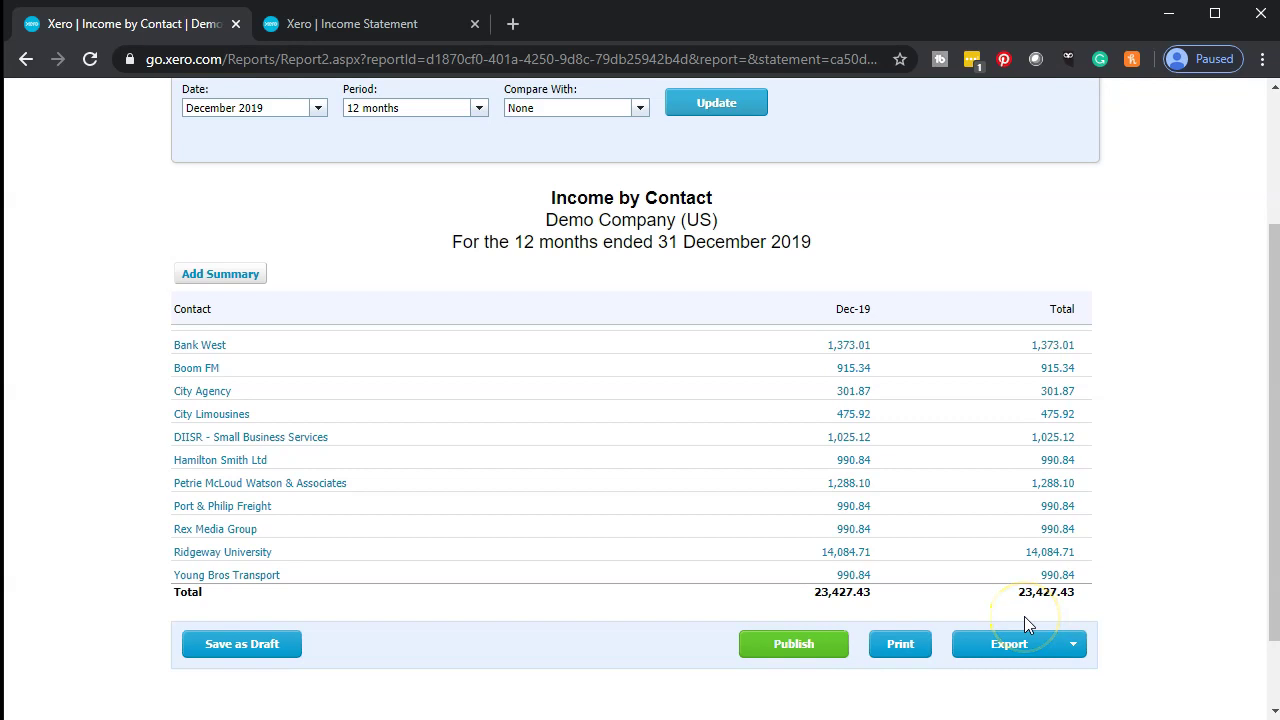
Step: In the duplicated Income Statement, set the date range to Last Financial Year and update the report
{"action": "left_click", "coordinate": [350, 25]}
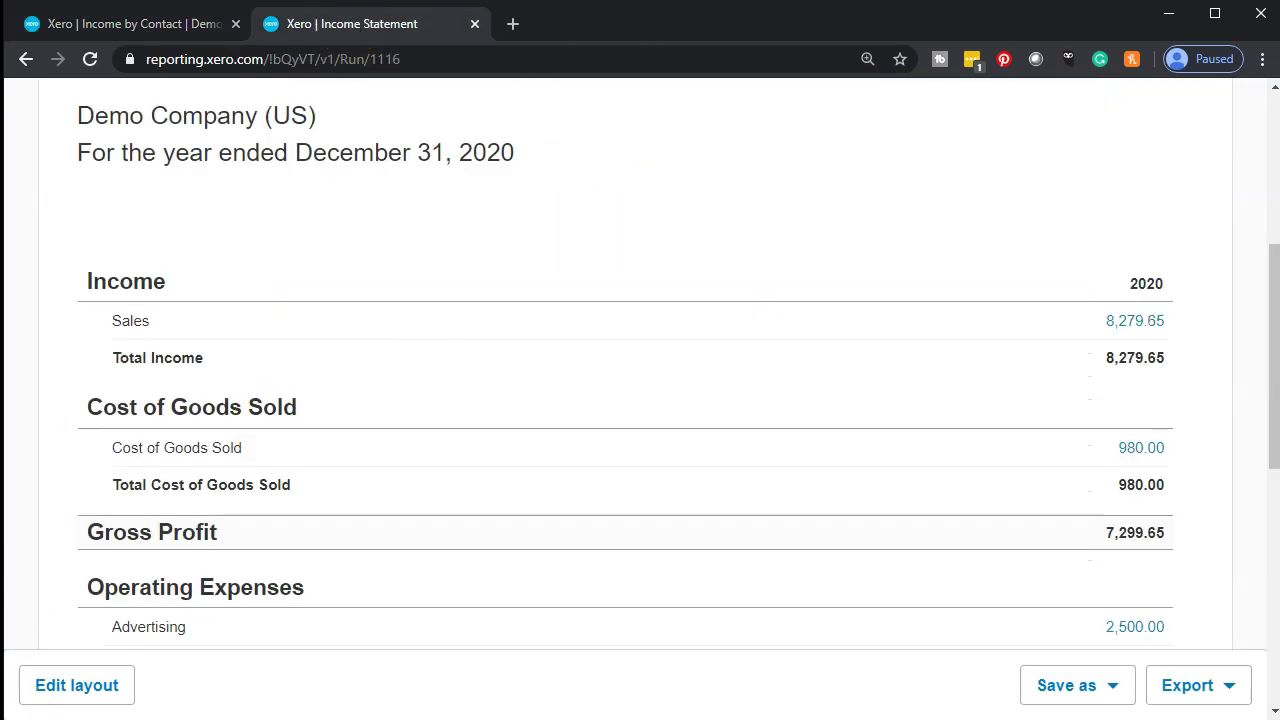
{"action": "scroll", "coordinate": [1088, 472], "scroll_direction": "up", "scroll_amount": 1}
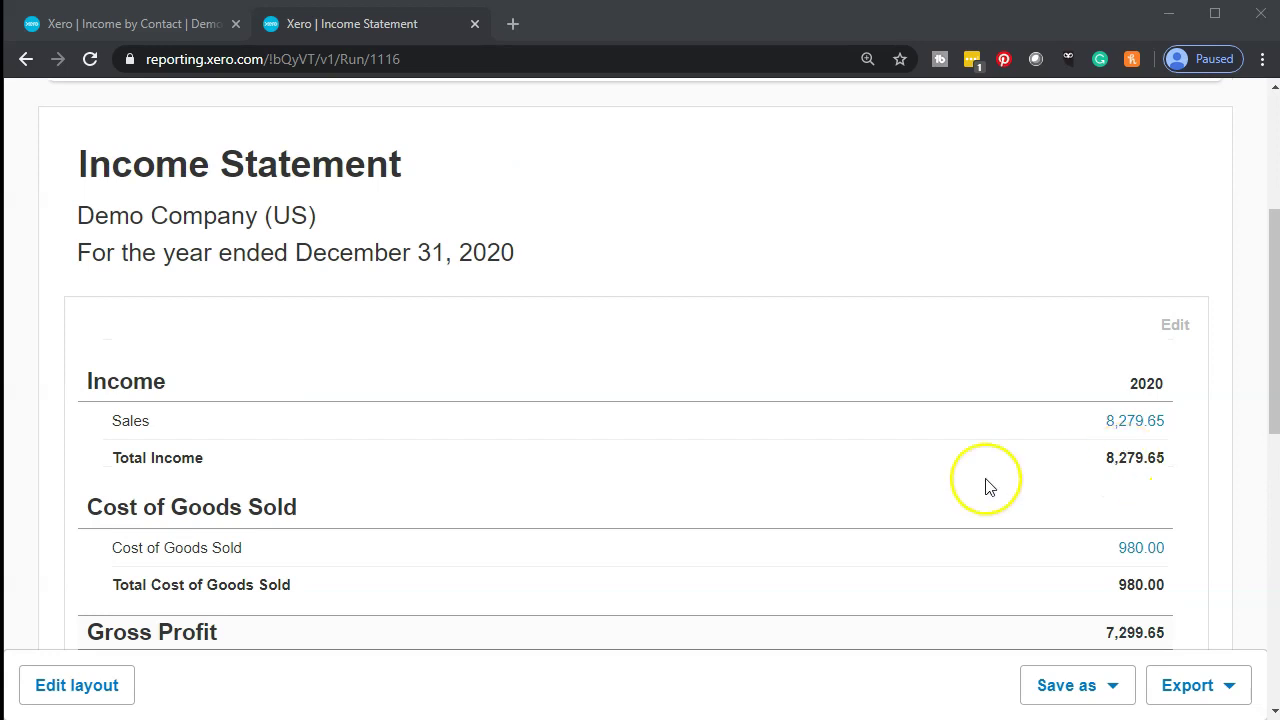
{"action": "scroll", "coordinate": [706, 506], "scroll_direction": "up", "scroll_amount": 1}
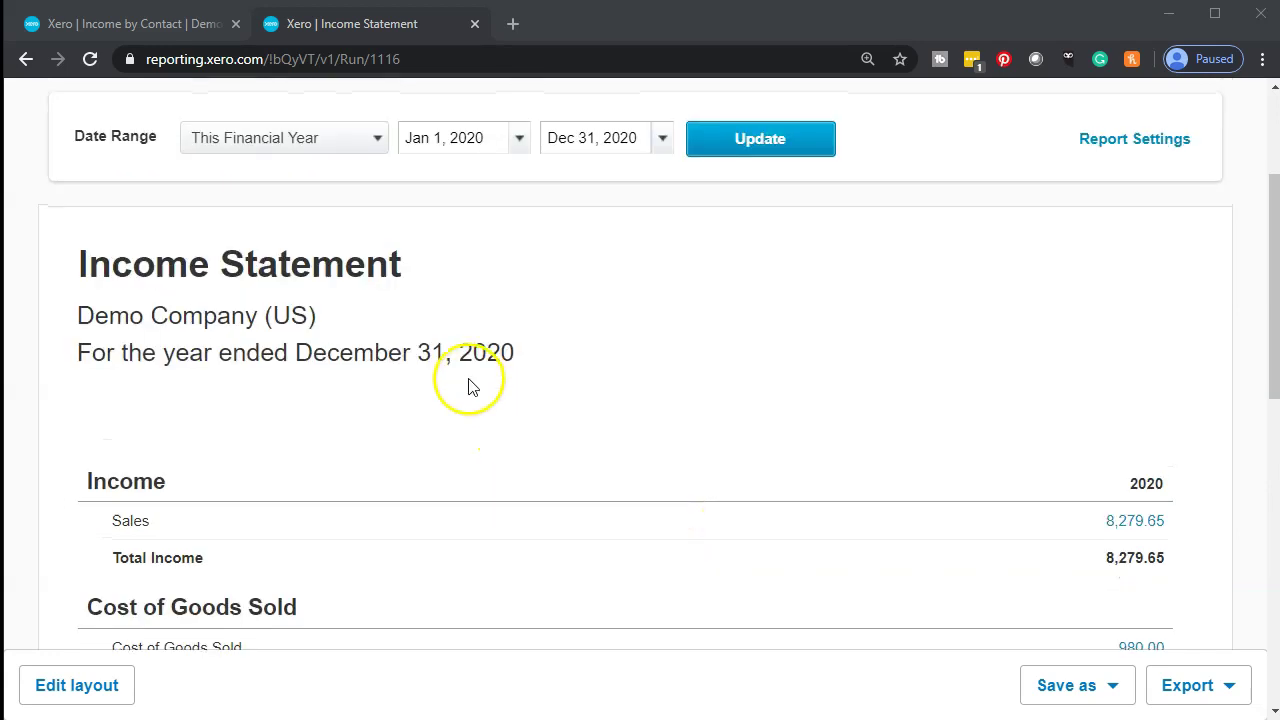
{"action": "left_click", "coordinate": [377, 140]}
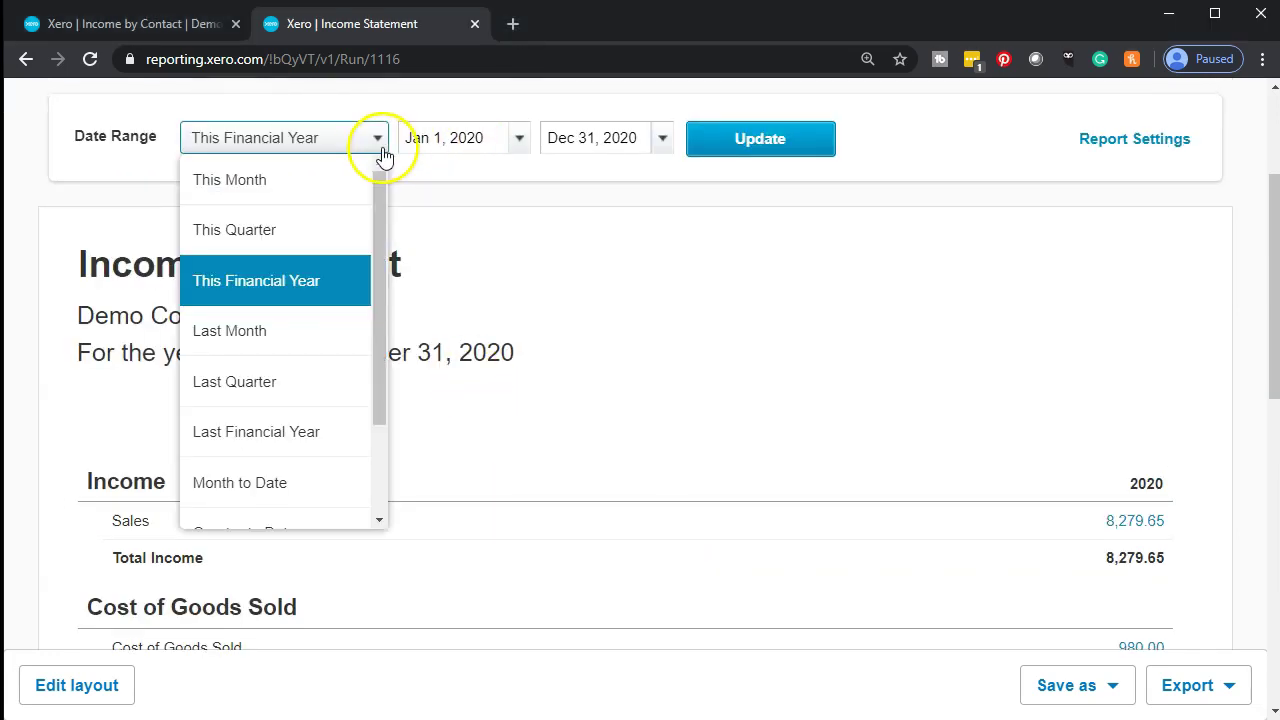
{"action": "scroll", "coordinate": [328, 390], "scroll_direction": "down", "scroll_amount": 1}
{"action": "scroll", "coordinate": [325, 426], "scroll_direction": "up", "scroll_amount": 1}
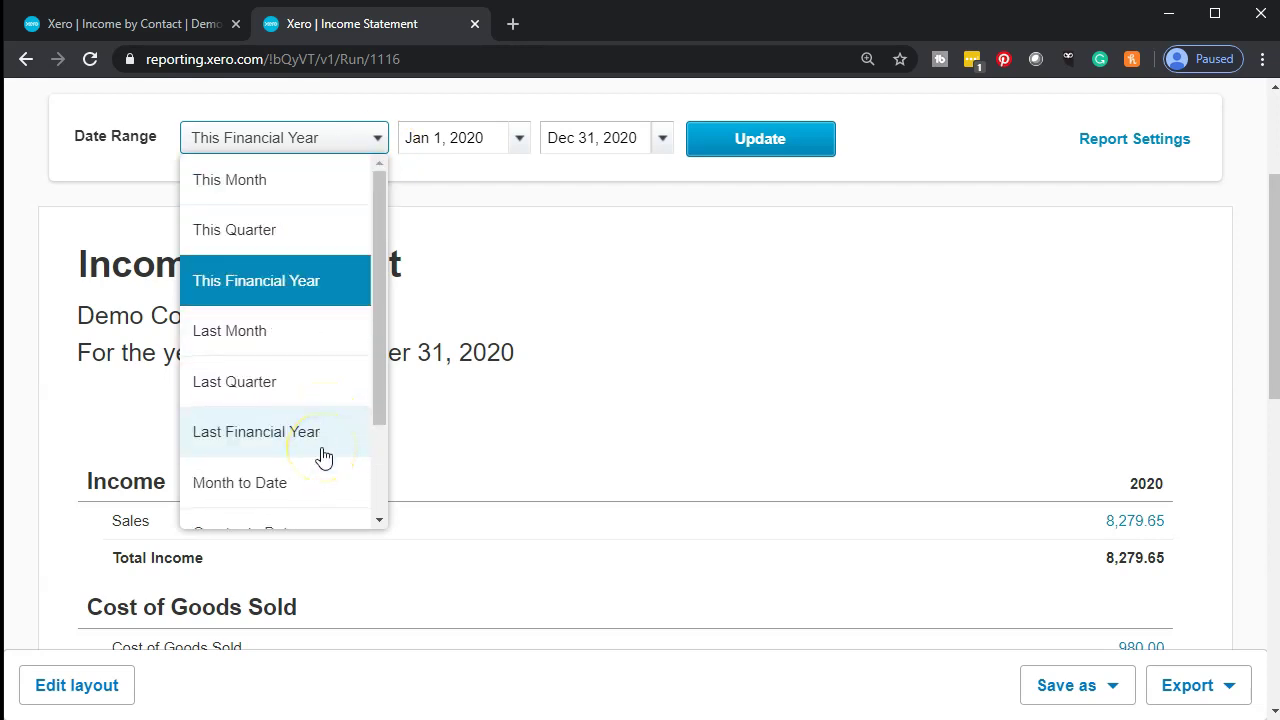
{"action": "left_click", "coordinate": [320, 440]}
{"action": "left_click", "coordinate": [802, 145]}
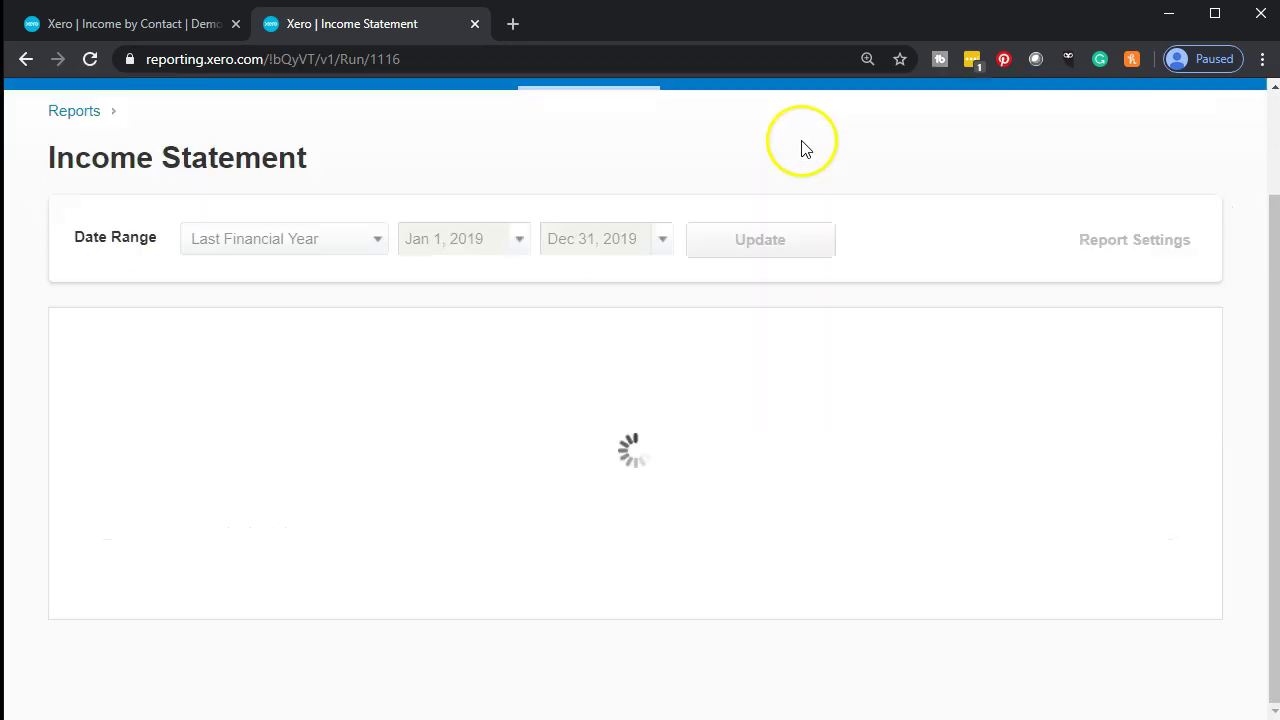
{"action": "scroll", "coordinate": [851, 338], "scroll_direction": "down", "scroll_amount": 1}
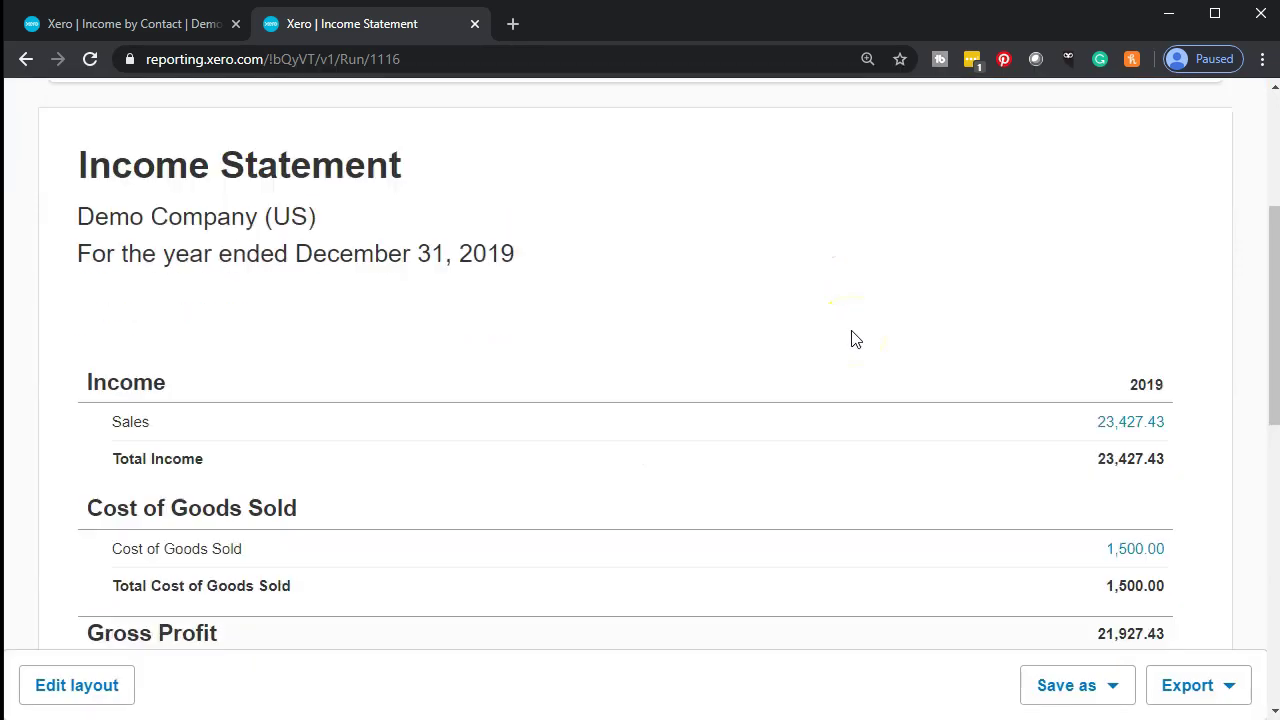
{"action": "left_click", "coordinate": [1090, 442]}
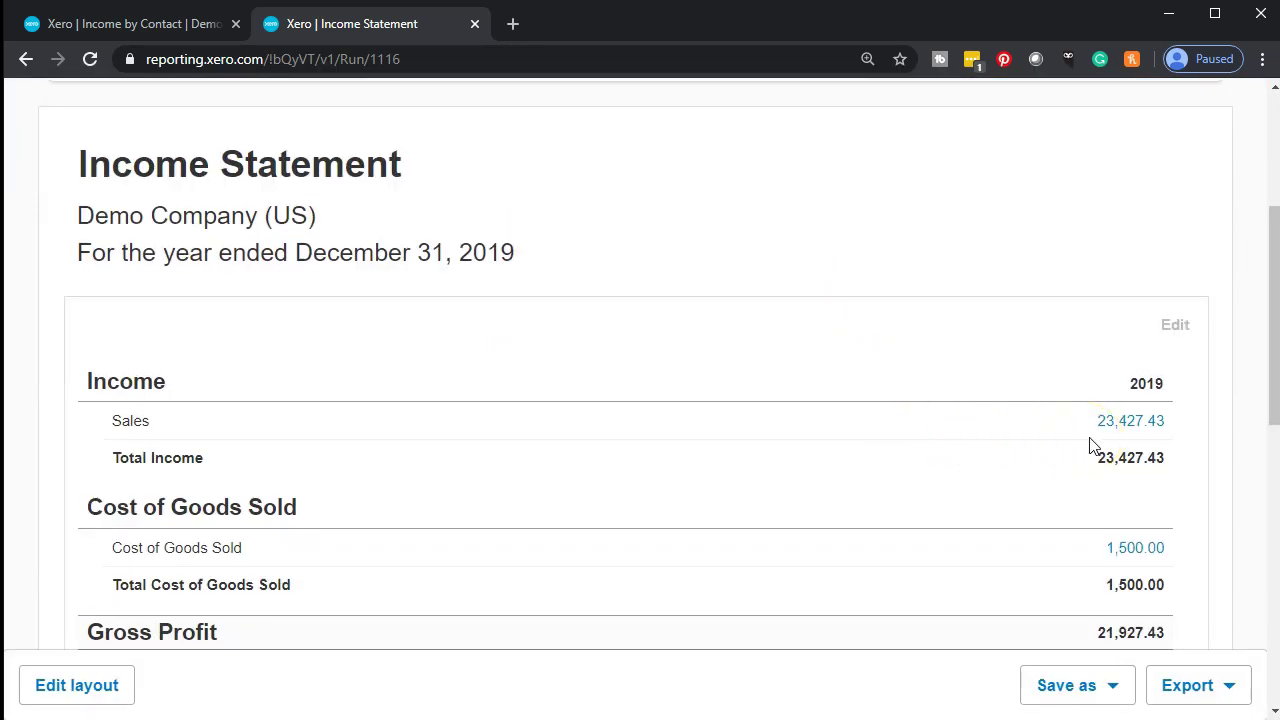
Step: Return to the Income by Contact report and export it to Excel
{"action": "left_click", "coordinate": [142, 30]}
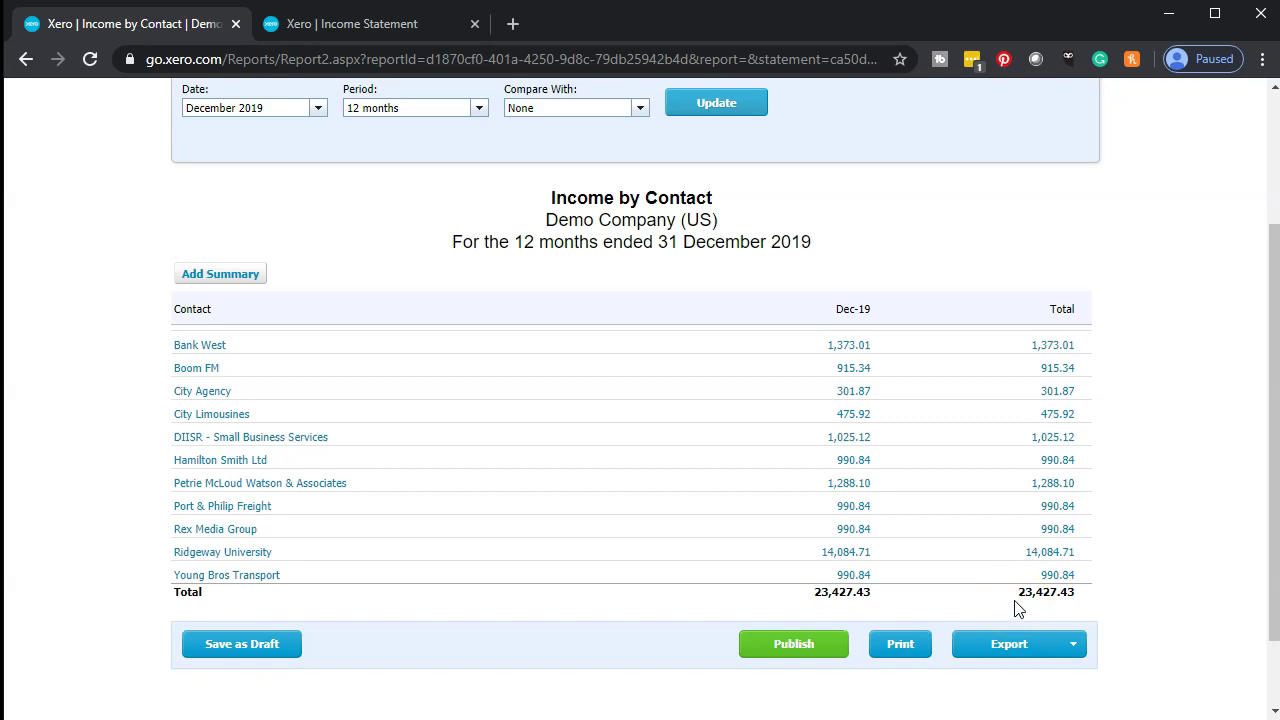
{"action": "left_click", "coordinate": [1068, 660]}
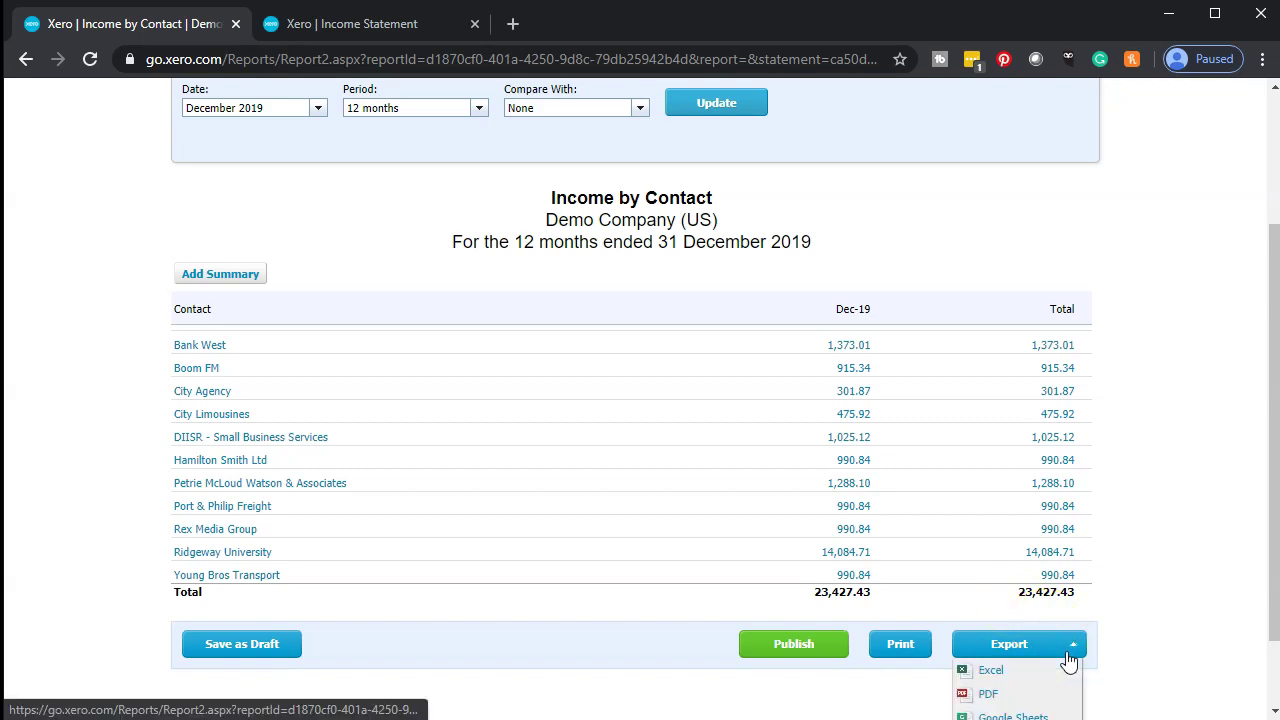
{"action": "left_click", "coordinate": [1045, 667]}
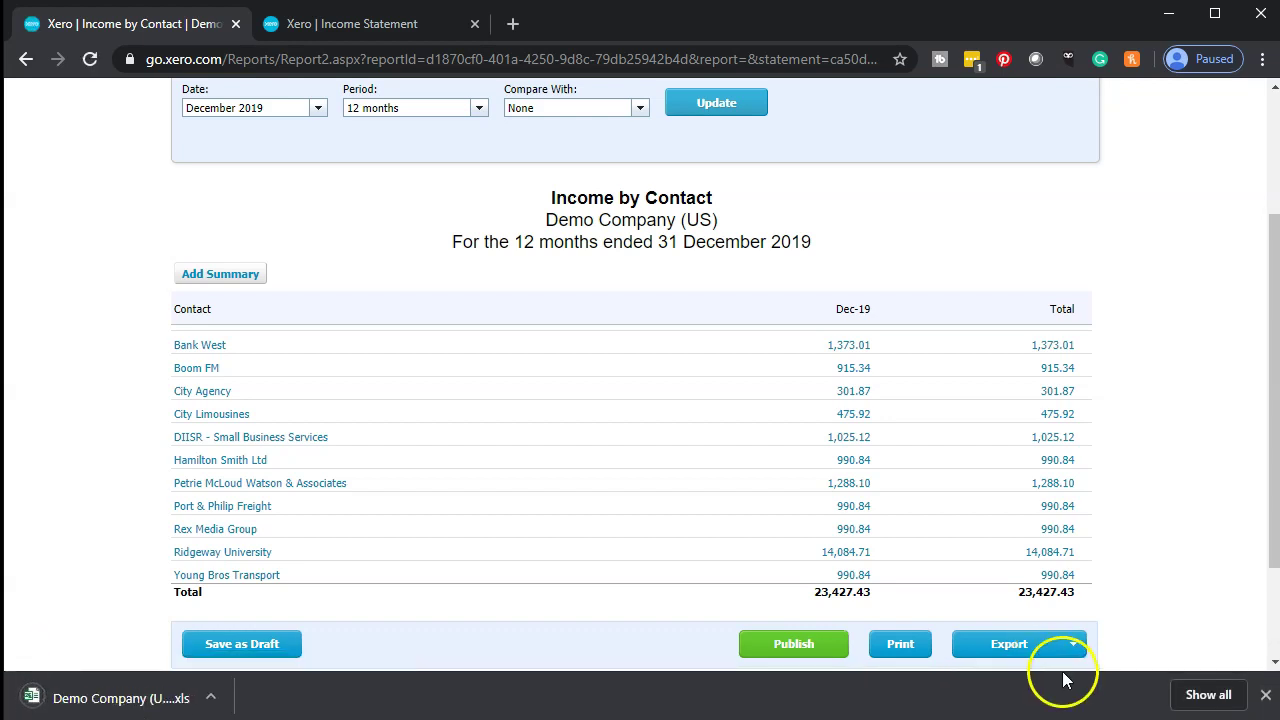
Step: Open the downloaded Income by Contact file and add a sheet named Sales Graph Data after AP Graph in the Other Reports workbook
{"action": "left_click", "coordinate": [90, 692]}
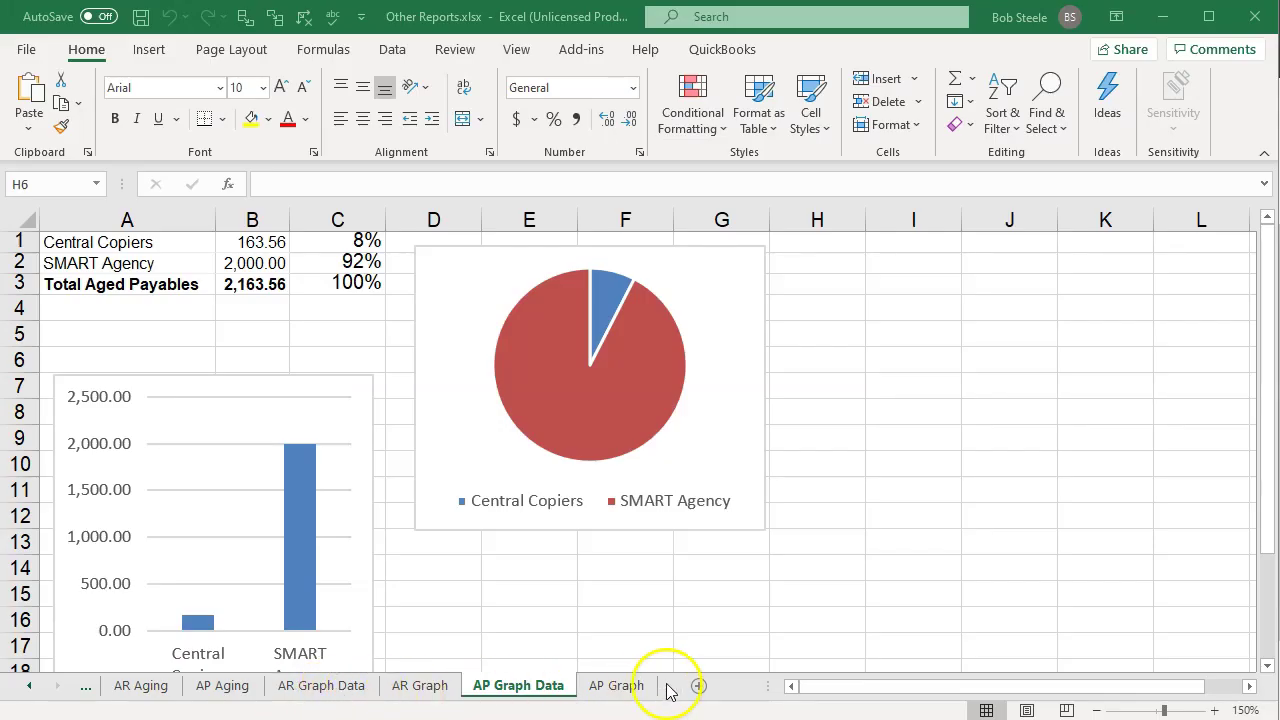
{"action": "left_click", "coordinate": [621, 685]}
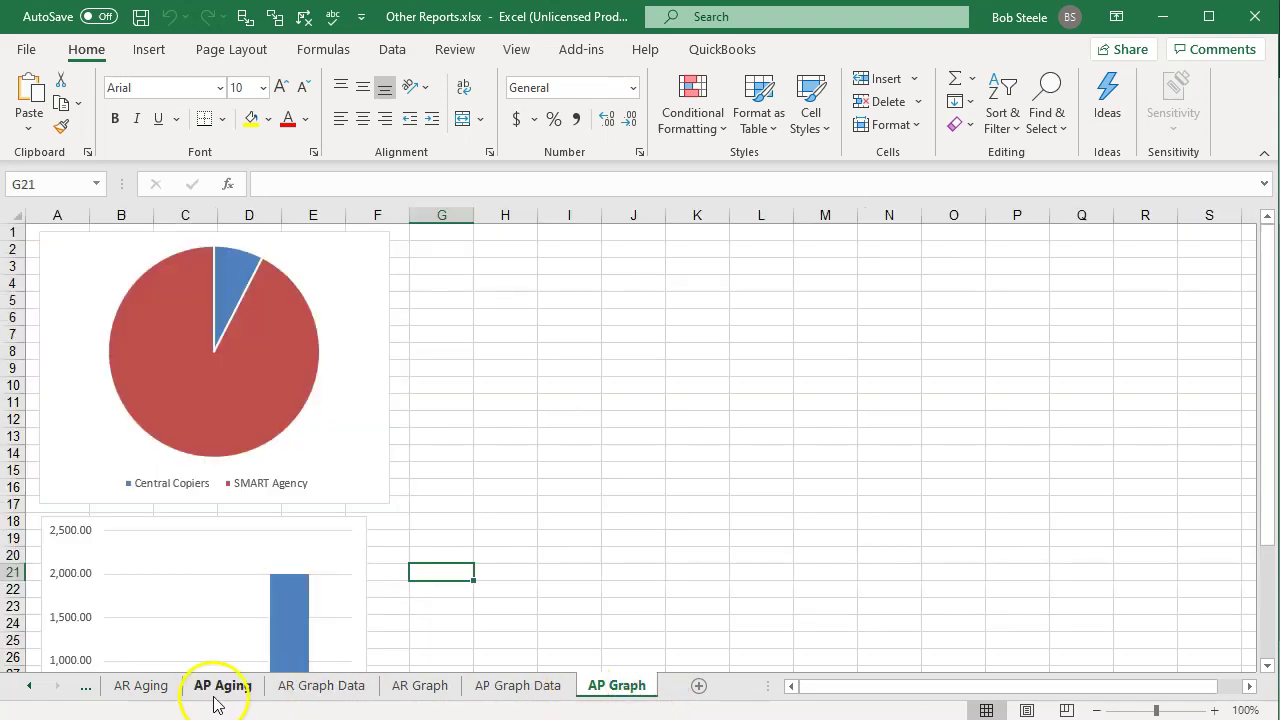
{"action": "left_click", "coordinate": [698, 686]}
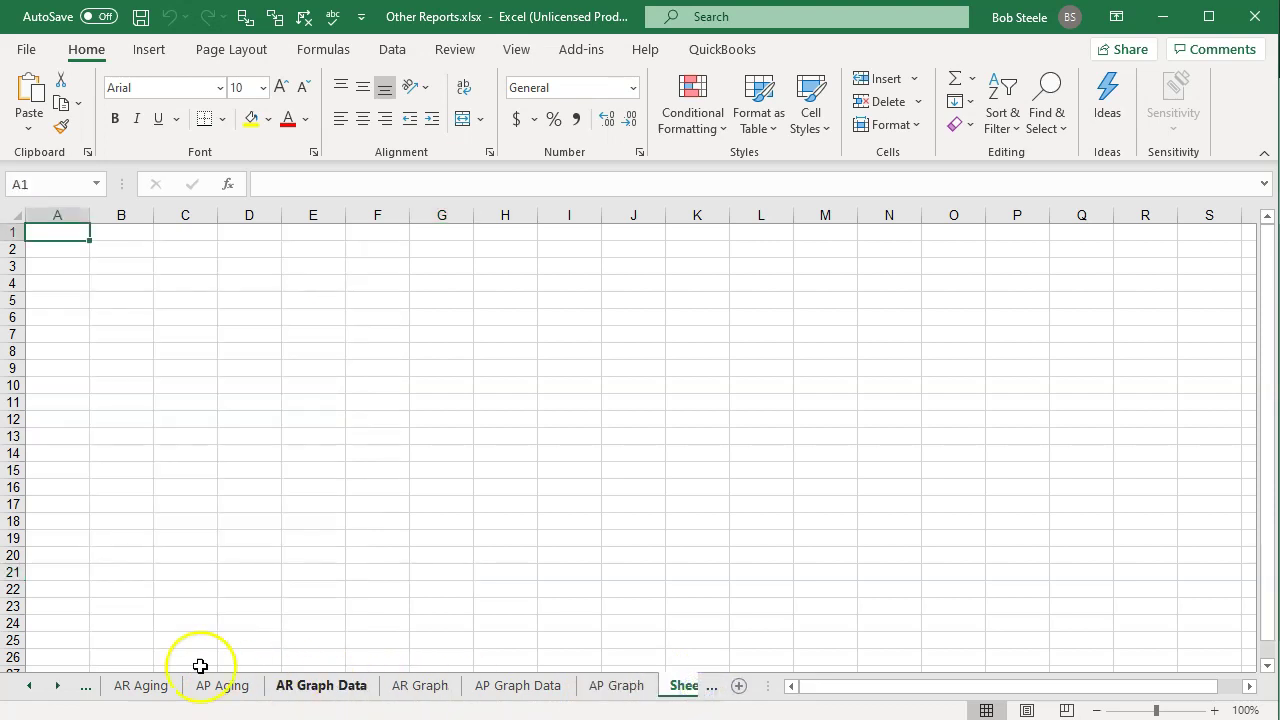
{"action": "left_click", "coordinate": [57, 686]}
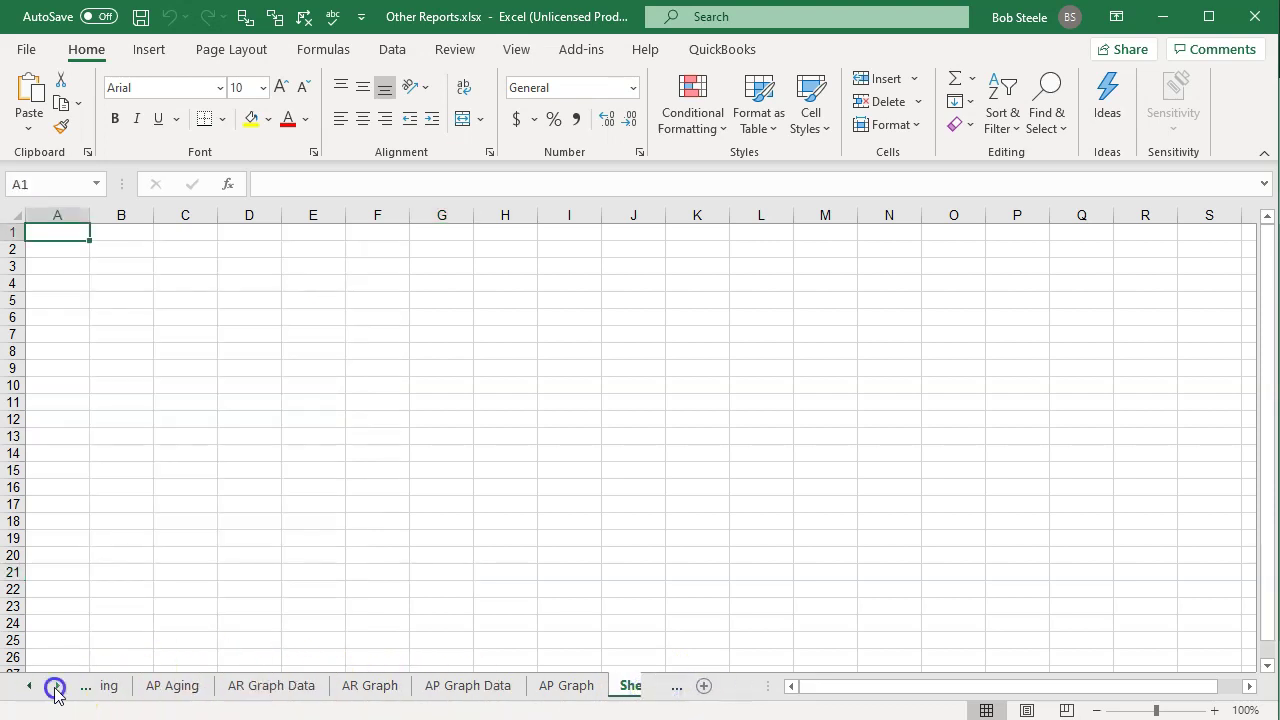
{"action": "double_click", "coordinate": [608, 686]}
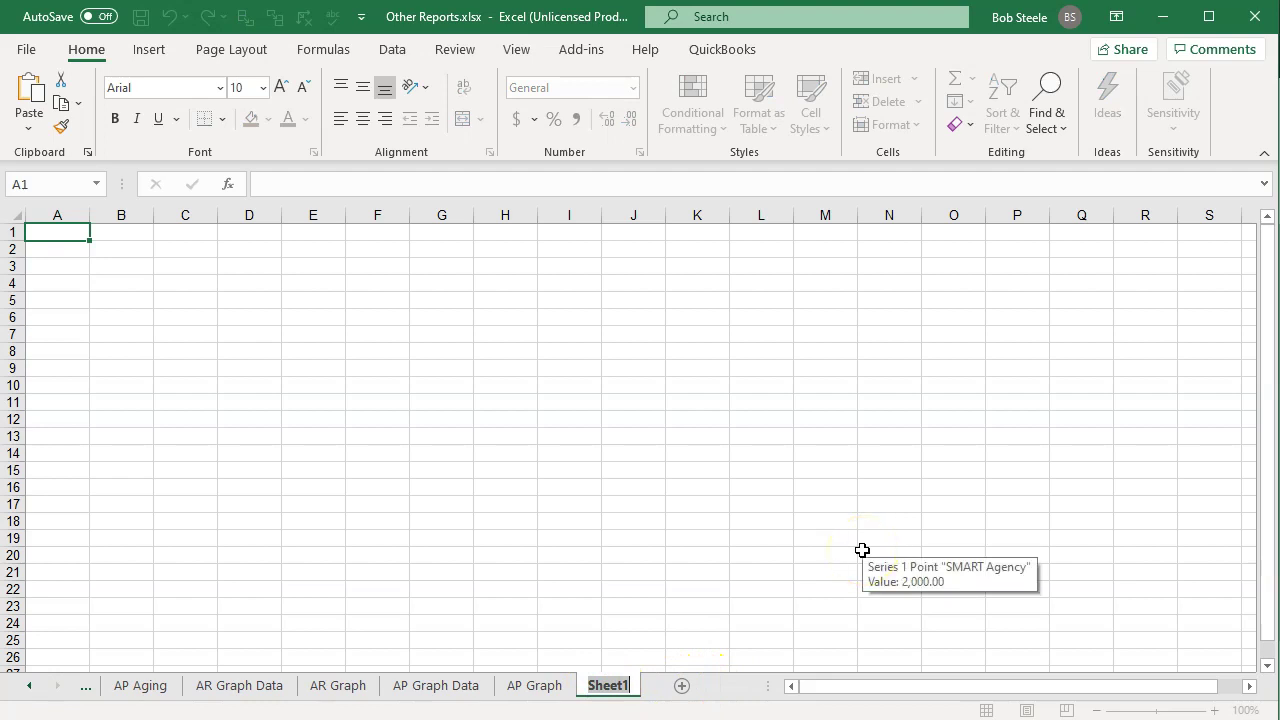
{"action": "type", "text": "Sales Graph Data"}
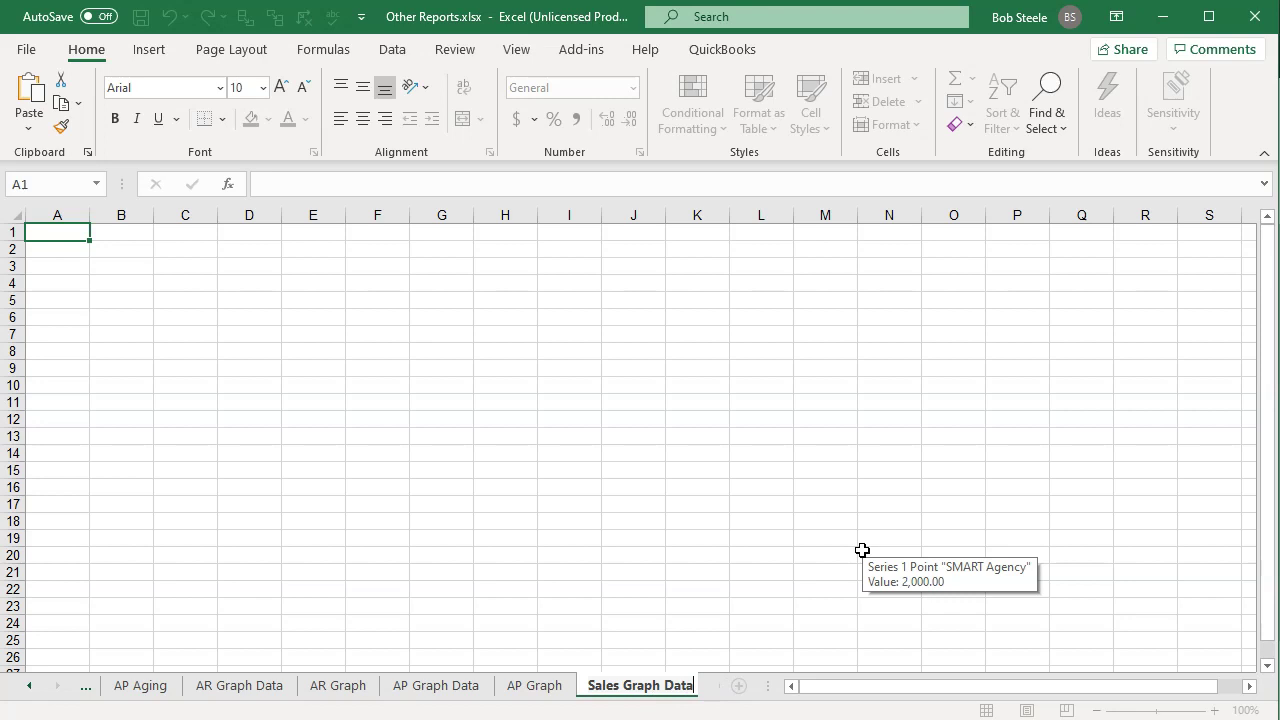
{"action": "left_click", "coordinate": [862, 550]}
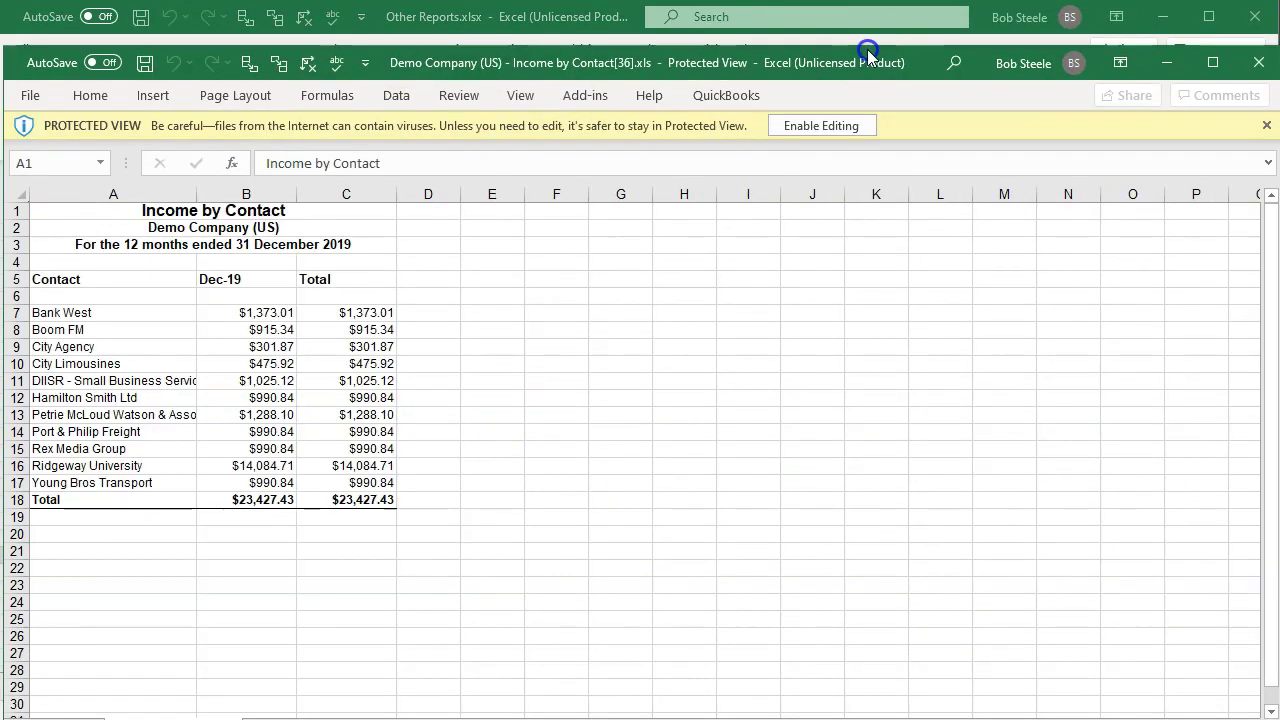
Step: Enable editing in the exported Income by Contact workbook and copy its entire sheet
{"action": "left_click_drag", "start_coordinate": [830, 28], "coordinate": [866, 20]}
{"action": "left_click", "coordinate": [820, 89]}
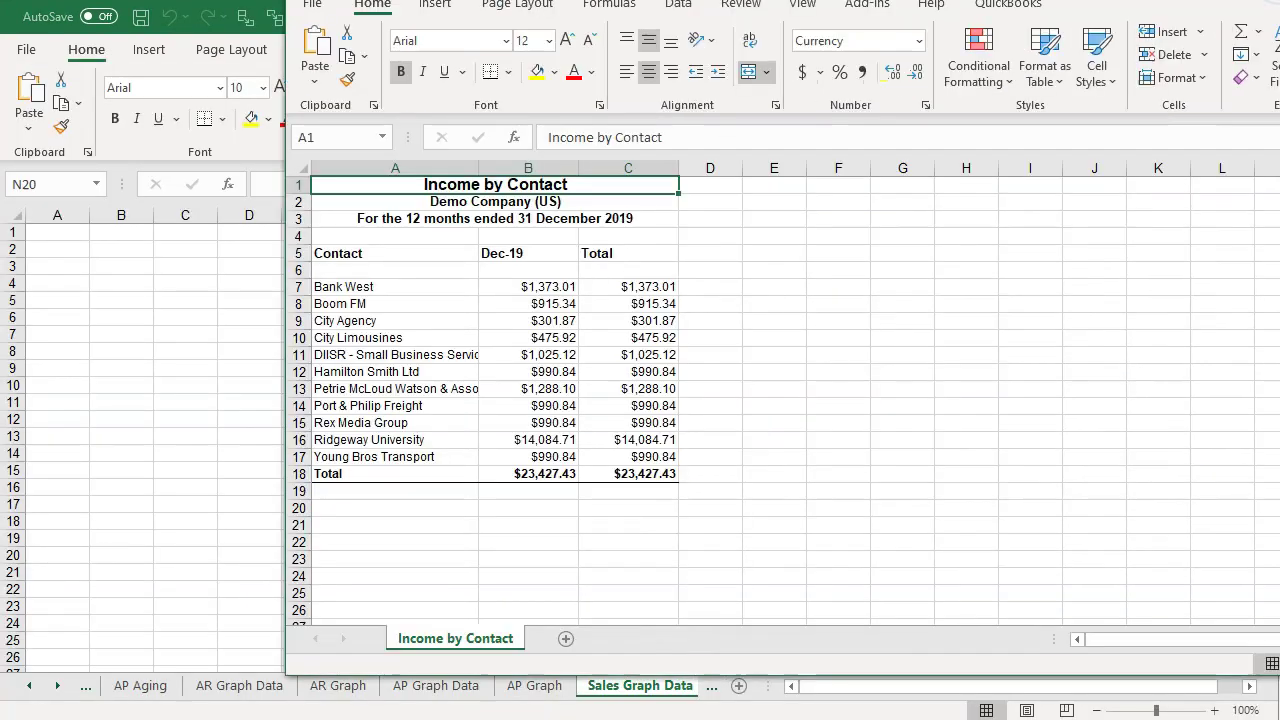
{"action": "double_click", "coordinate": [903, 17]}
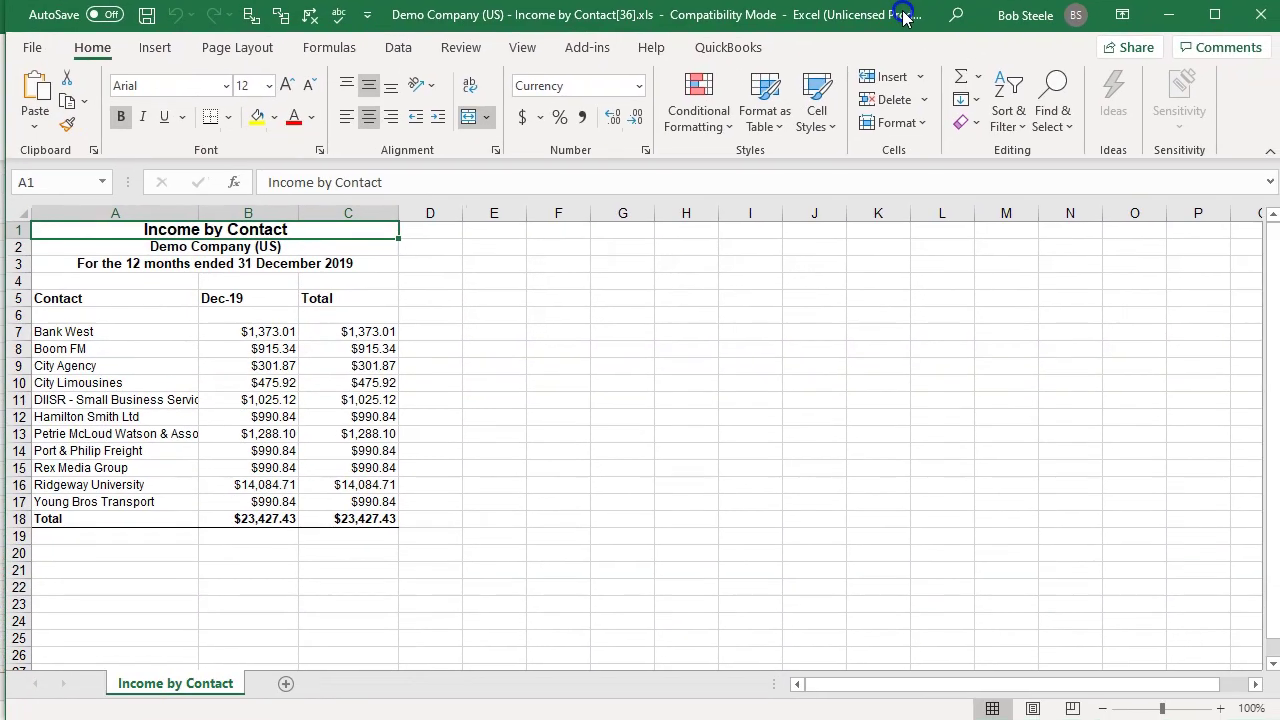
{"action": "left_click", "coordinate": [11, 213]}
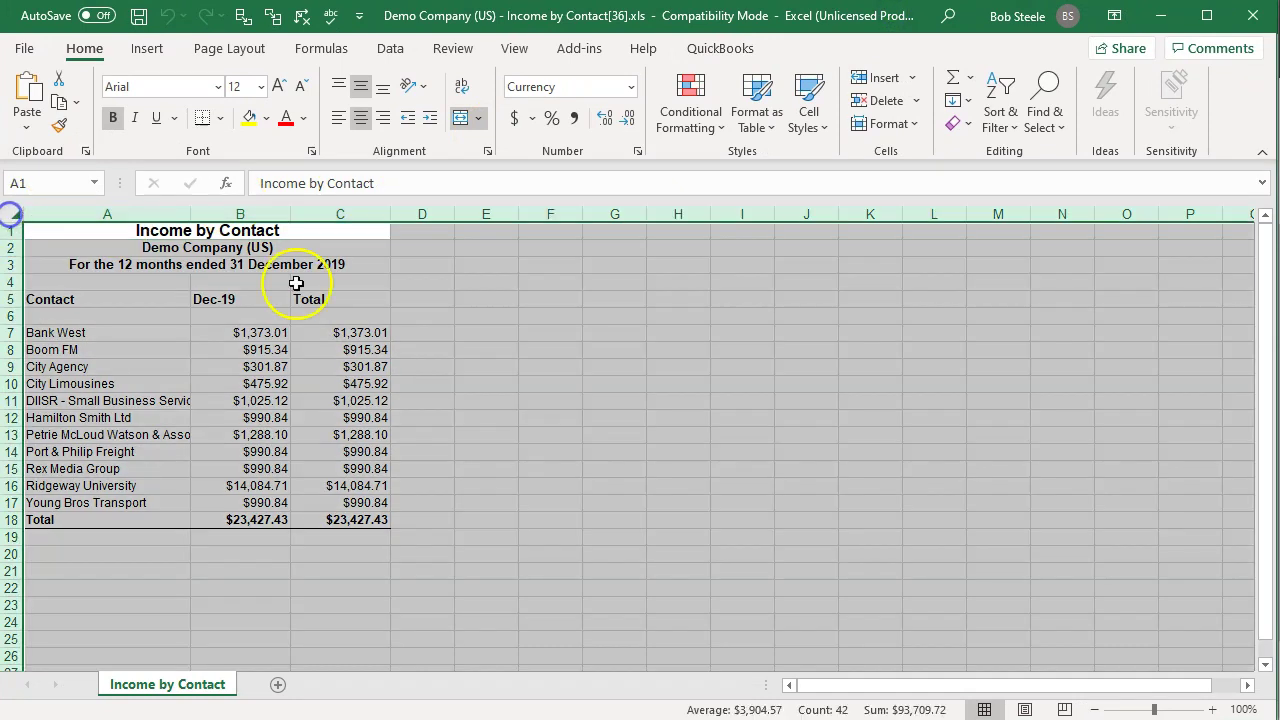
{"action": "right_click", "coordinate": [566, 324]}
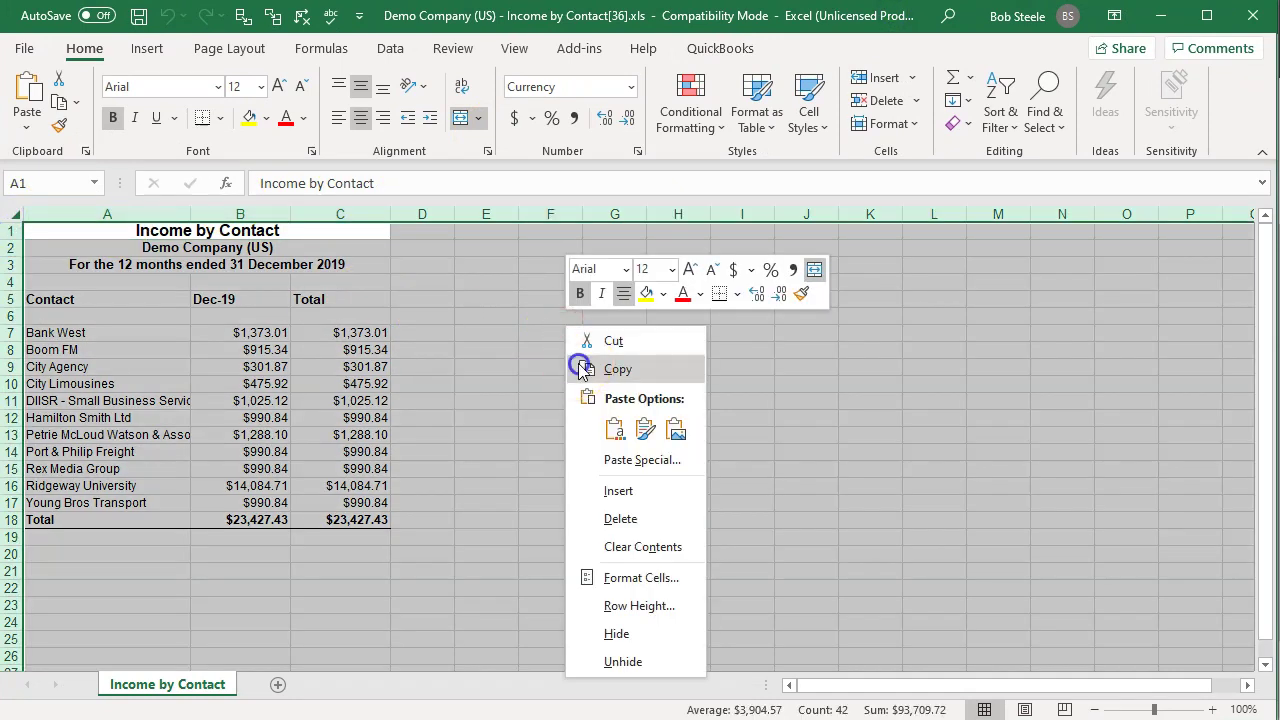
{"action": "left_click", "coordinate": [583, 369]}
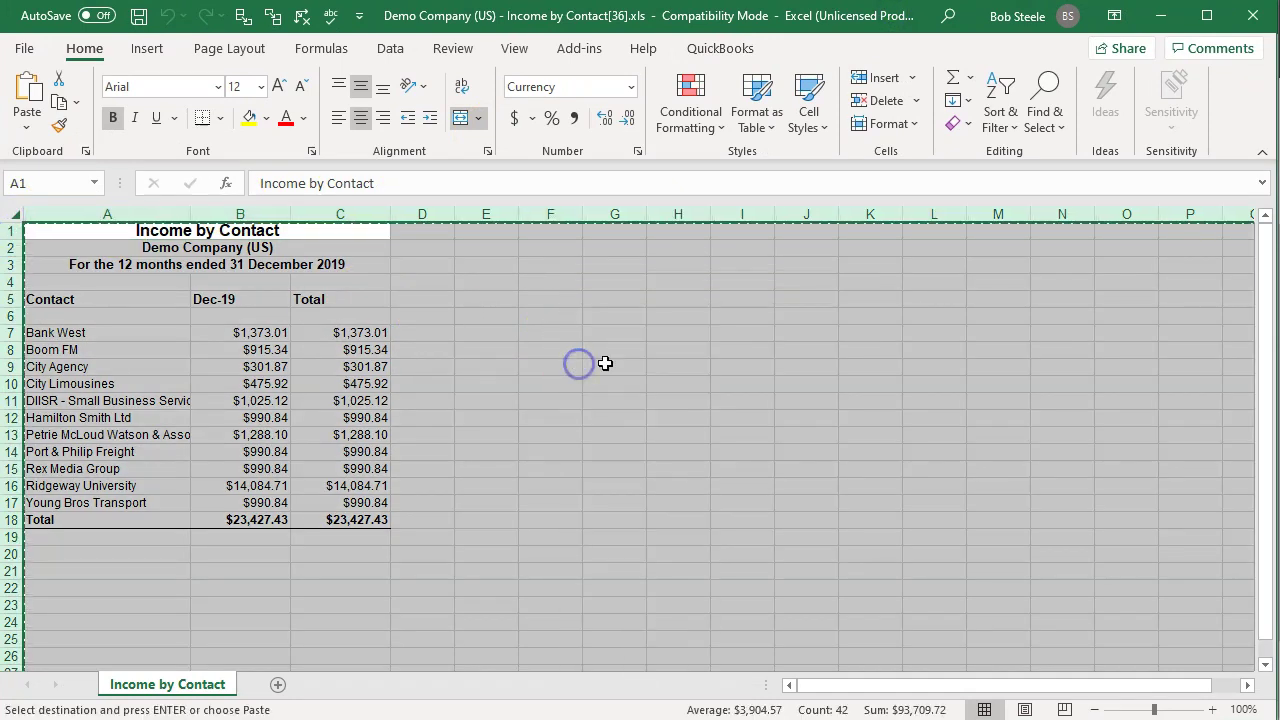
Step: Paste the copied report into the Sales Graph Data sheet of Other Reports, starting at cell A1
{"action": "left_click", "coordinate": [1172, 22]}
{"action": "left_click", "coordinate": [143, 354]}
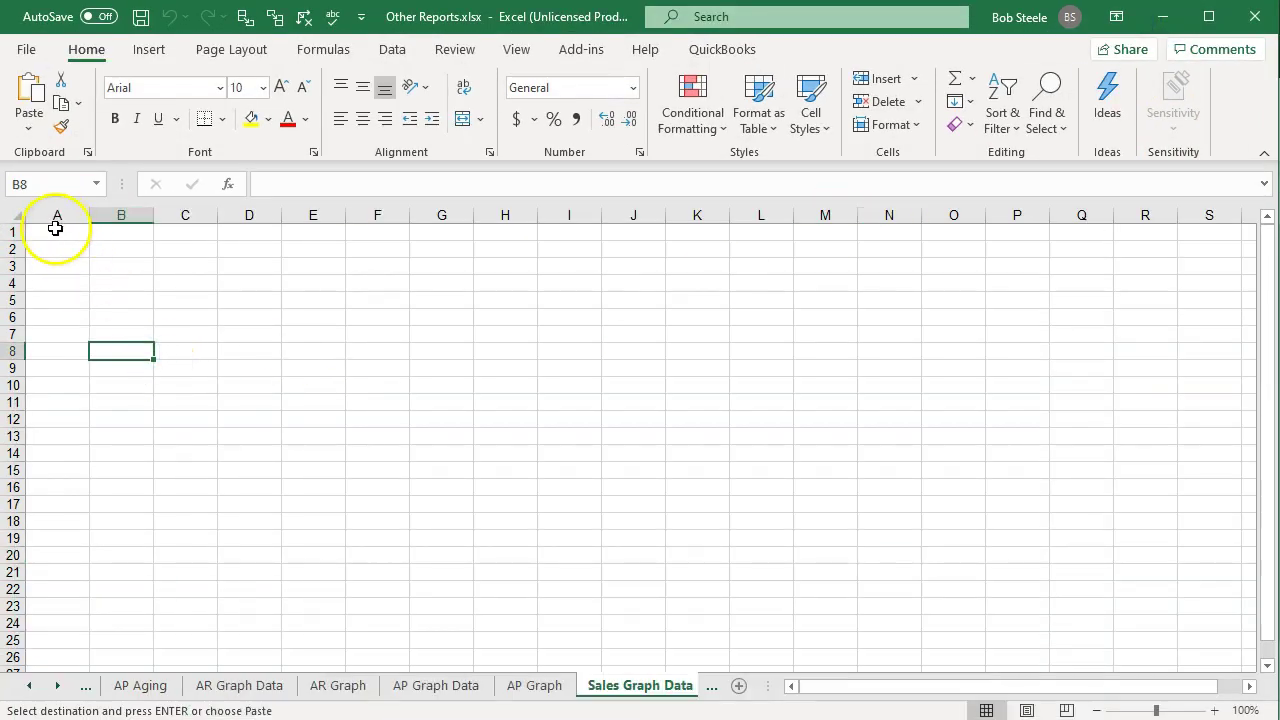
{"action": "left_click", "coordinate": [57, 232]}
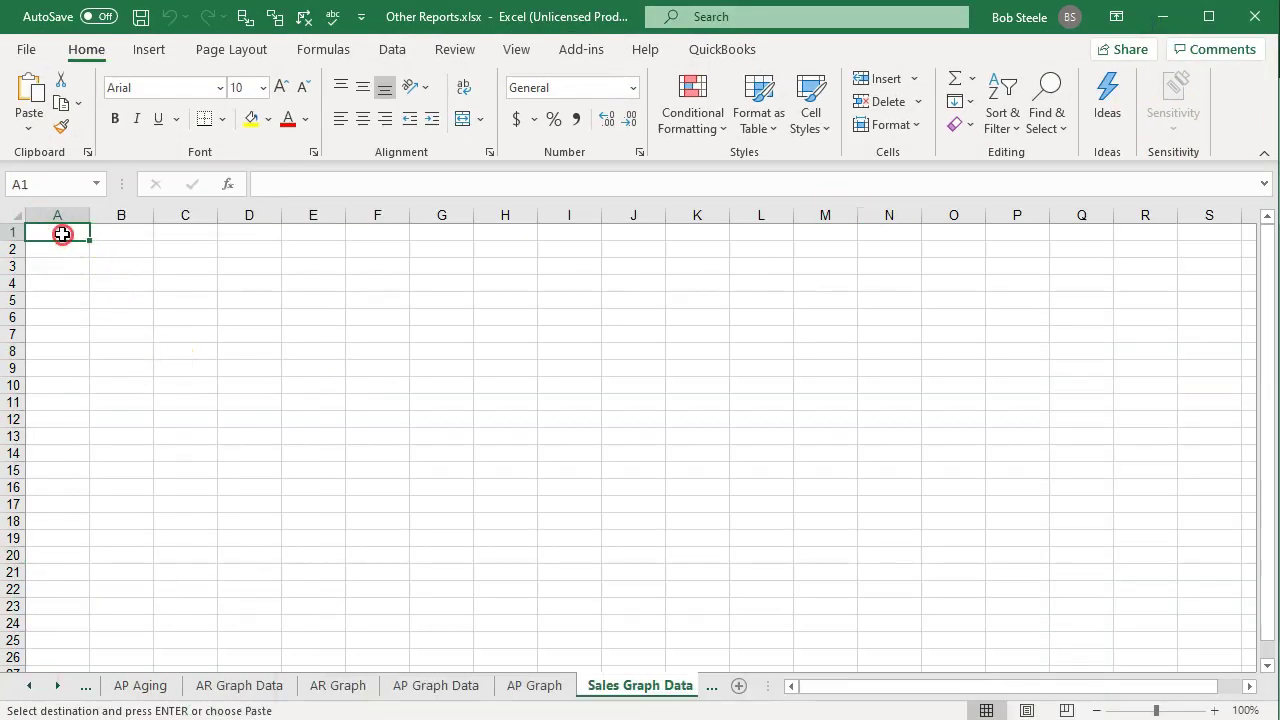
{"action": "right_click", "coordinate": [58, 234]}
{"action": "left_click", "coordinate": [75, 282]}
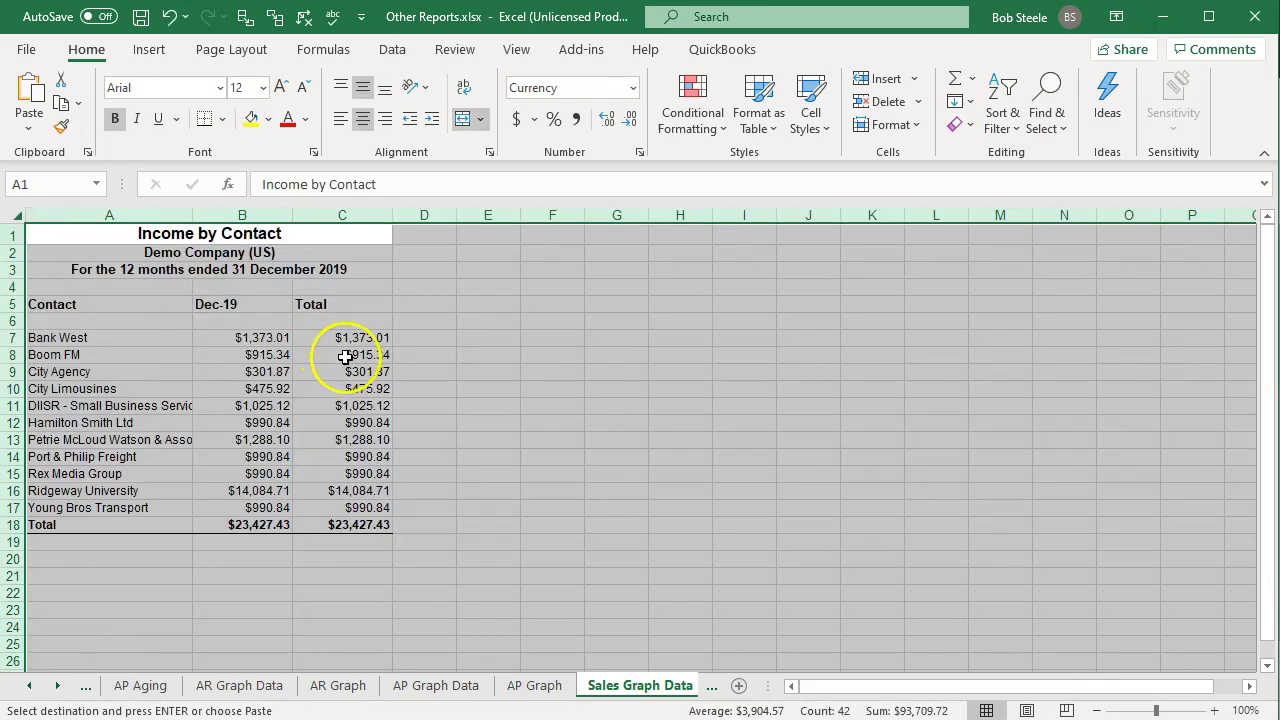
{"action": "left_click", "coordinate": [345, 356]}
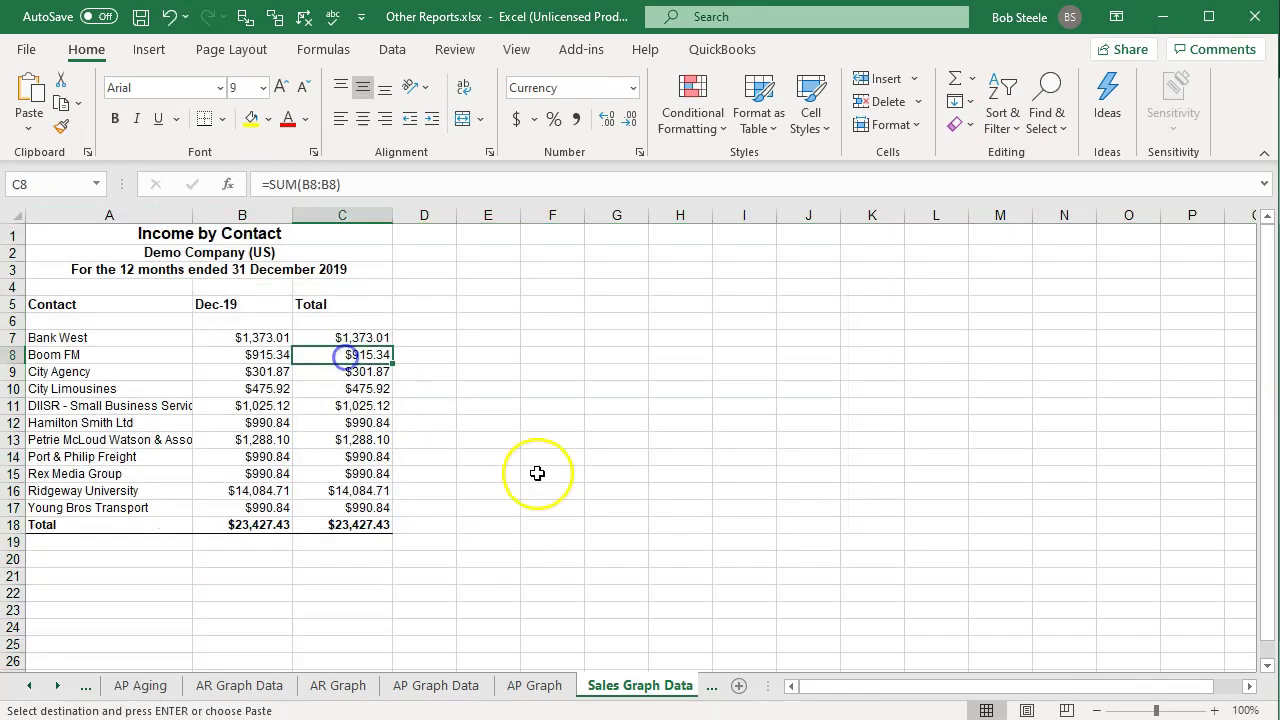
Step: Examine the formula behind the Boom FM amount in the pasted report's Total column
{"action": "left_click", "coordinate": [1215, 711]}
{"action": "left_click", "coordinate": [1215, 711]}
{"action": "left_click", "coordinate": [1215, 711]}
{"action": "left_click", "coordinate": [1215, 711]}
{"action": "left_click", "coordinate": [1215, 711]}
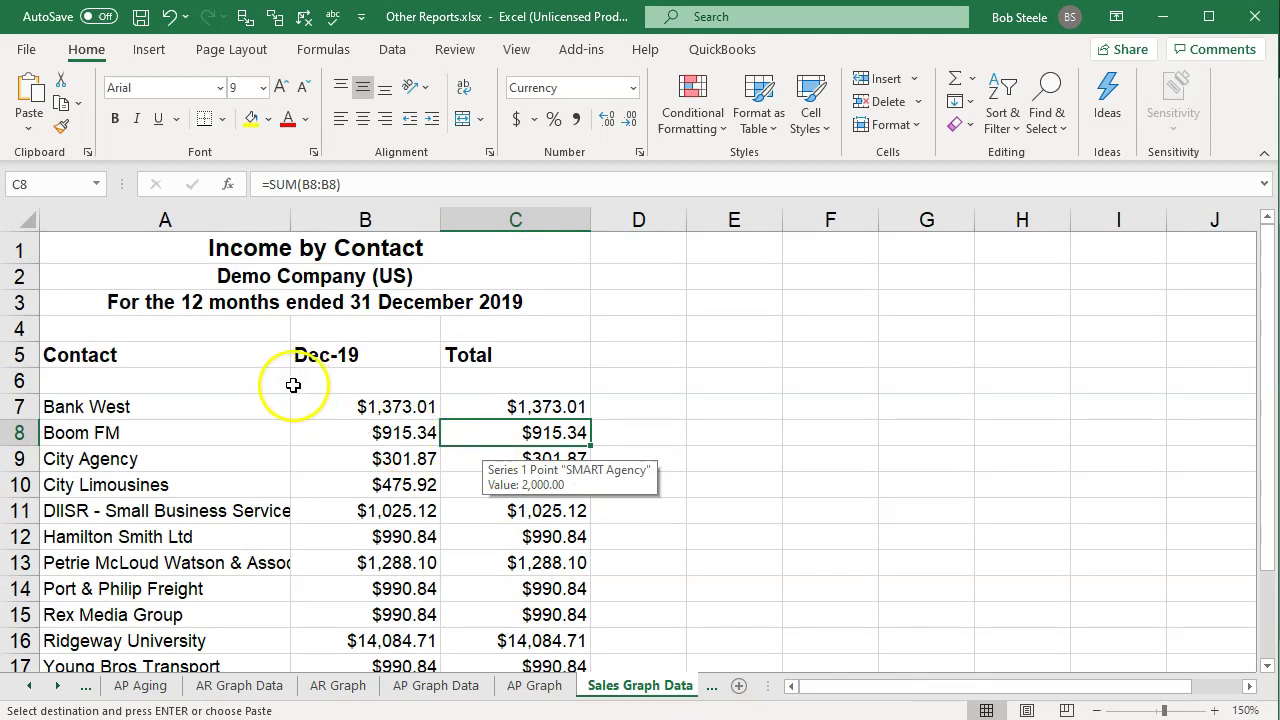
{"action": "scroll", "coordinate": [515, 427], "scroll_direction": "down", "scroll_amount": 1}
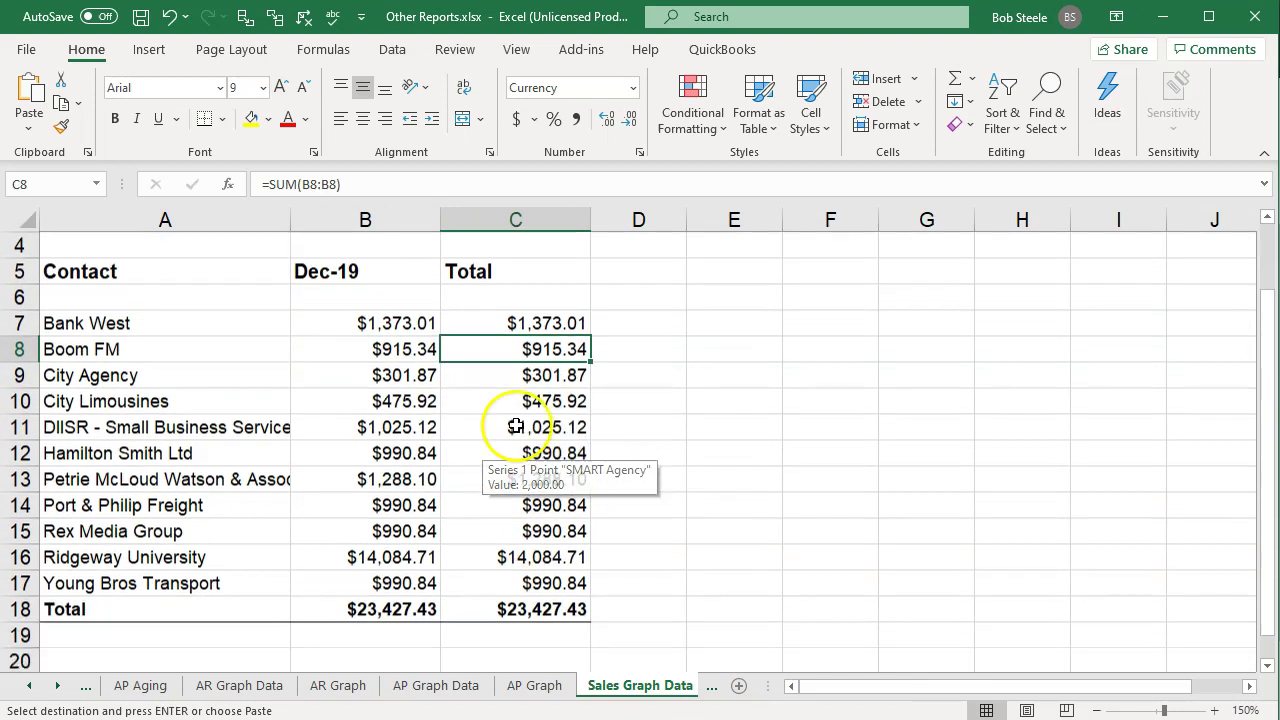
{"action": "left_click", "coordinate": [536, 347]}
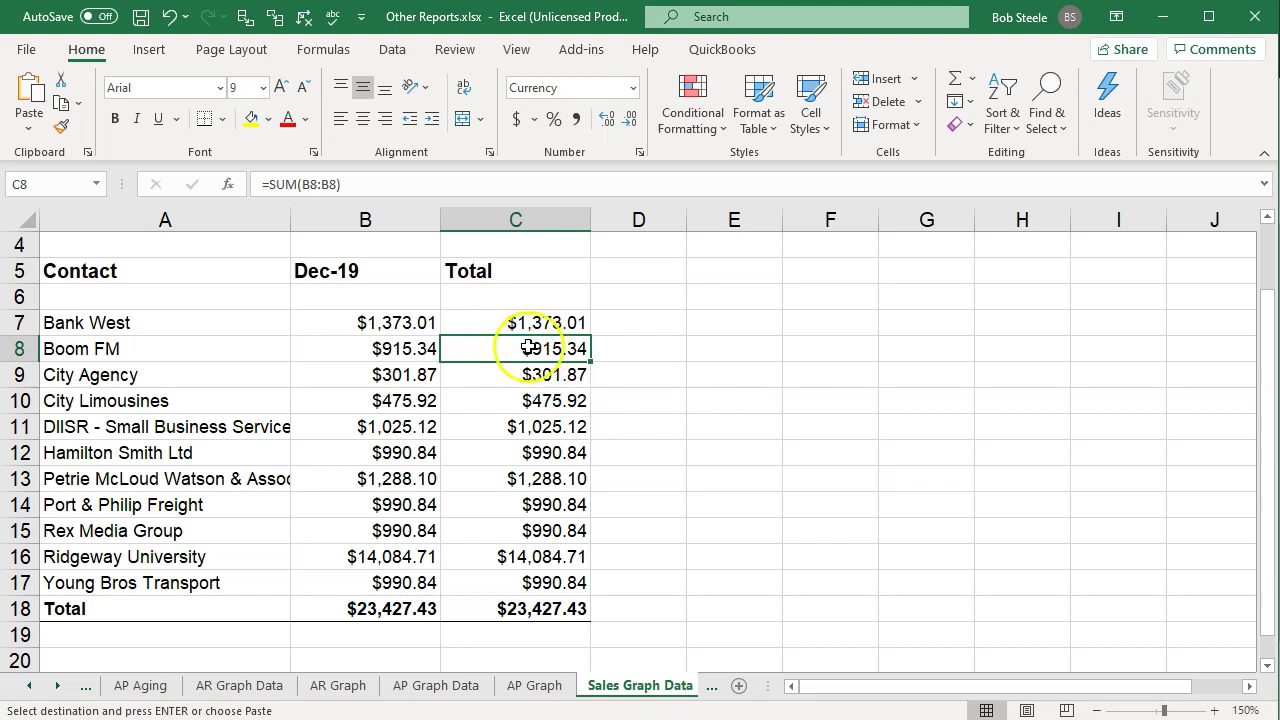
{"action": "left_click", "coordinate": [527, 347]}
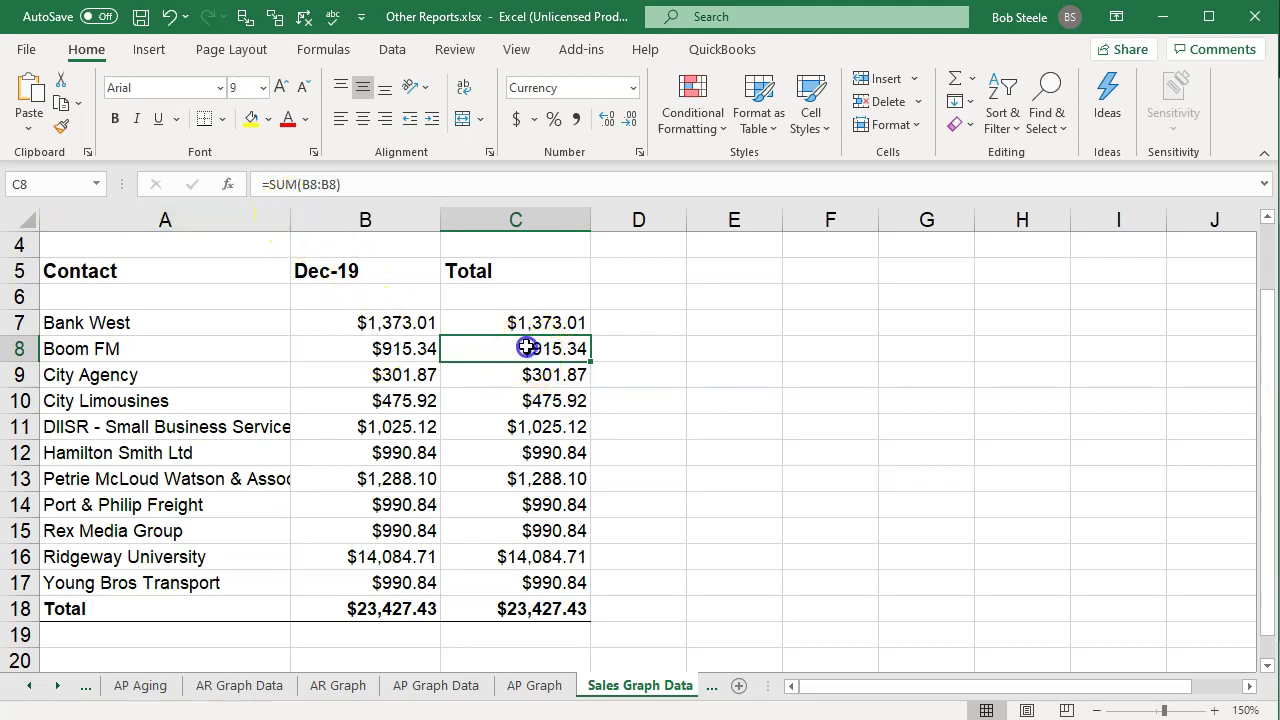
{"action": "double_click", "coordinate": [527, 347]}
{"action": "key", "text": "Return"}
Step: Check the individual amounts in the Dec-19 column and the sum formula in its Total row
{"action": "left_click", "coordinate": [418, 348]}
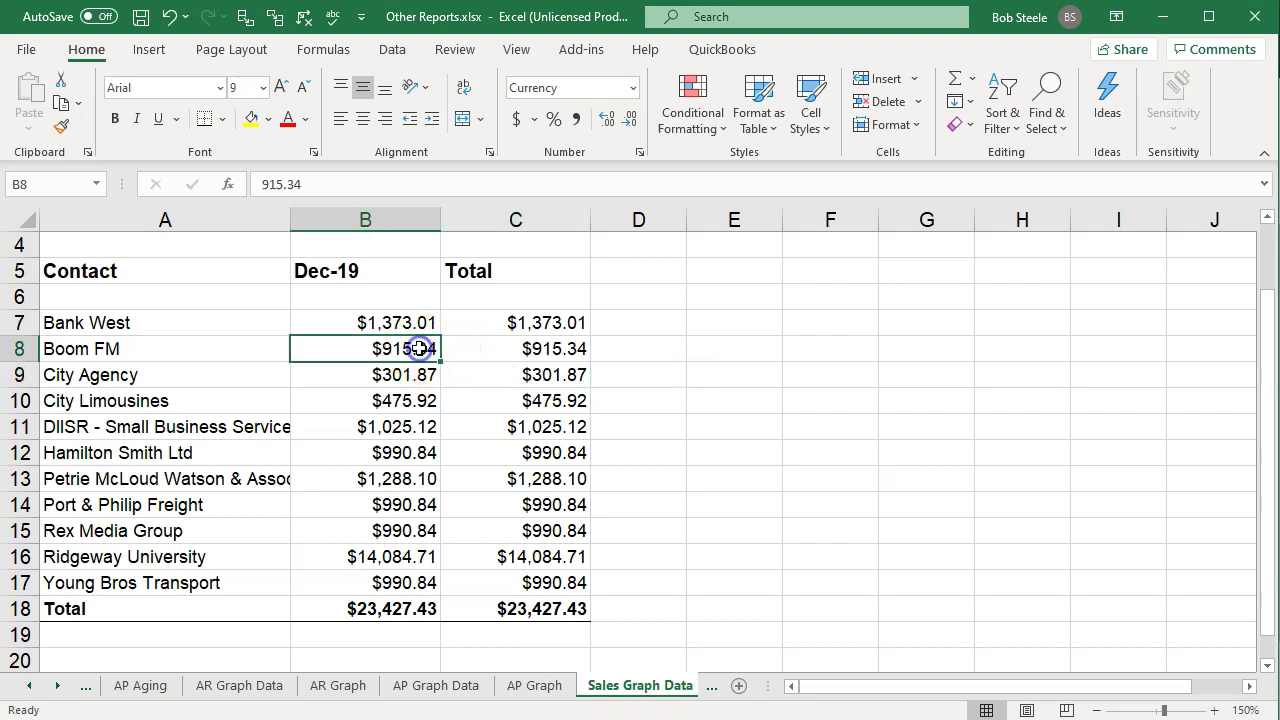
{"action": "left_click", "coordinate": [353, 400]}
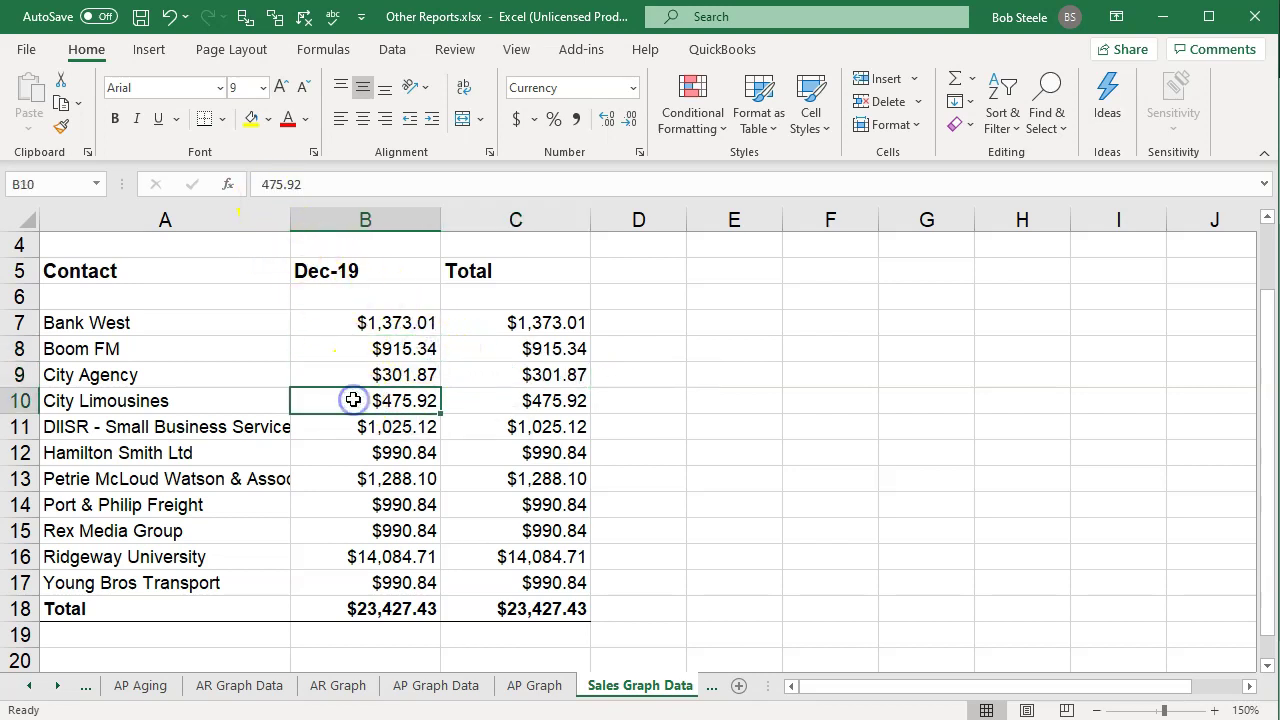
{"action": "double_click", "coordinate": [362, 610]}
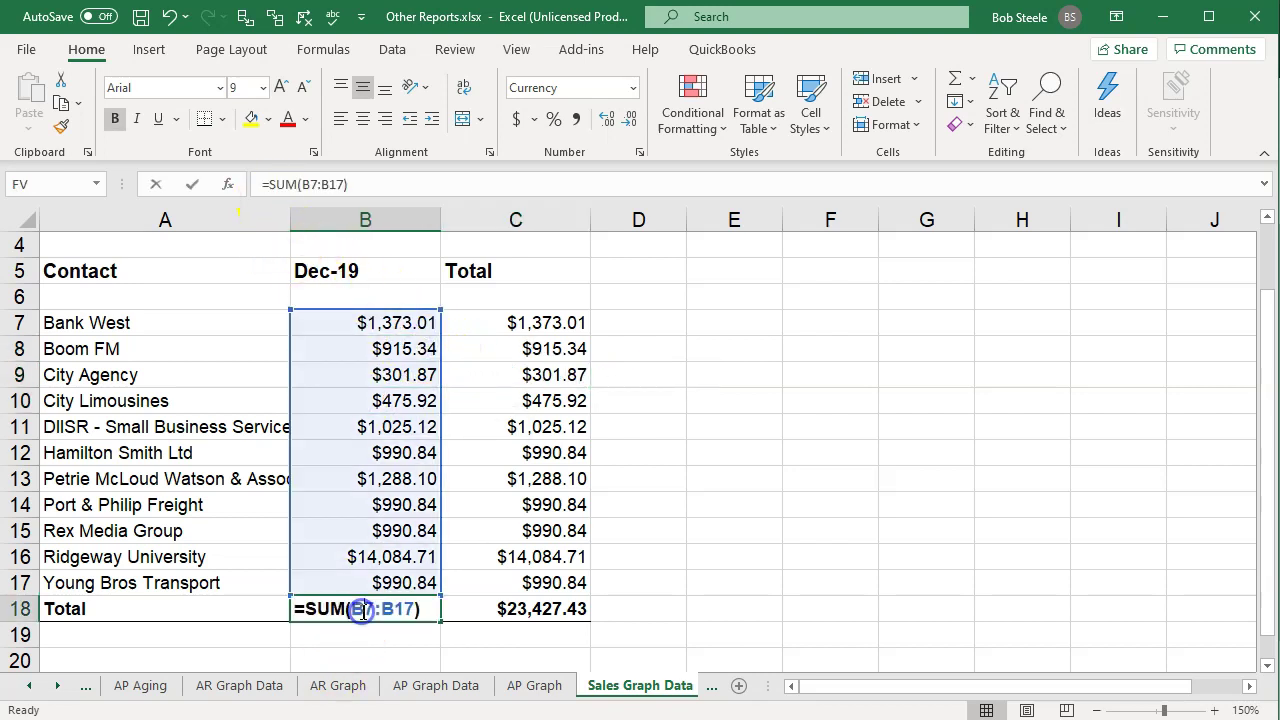
{"action": "key", "text": "Return"}
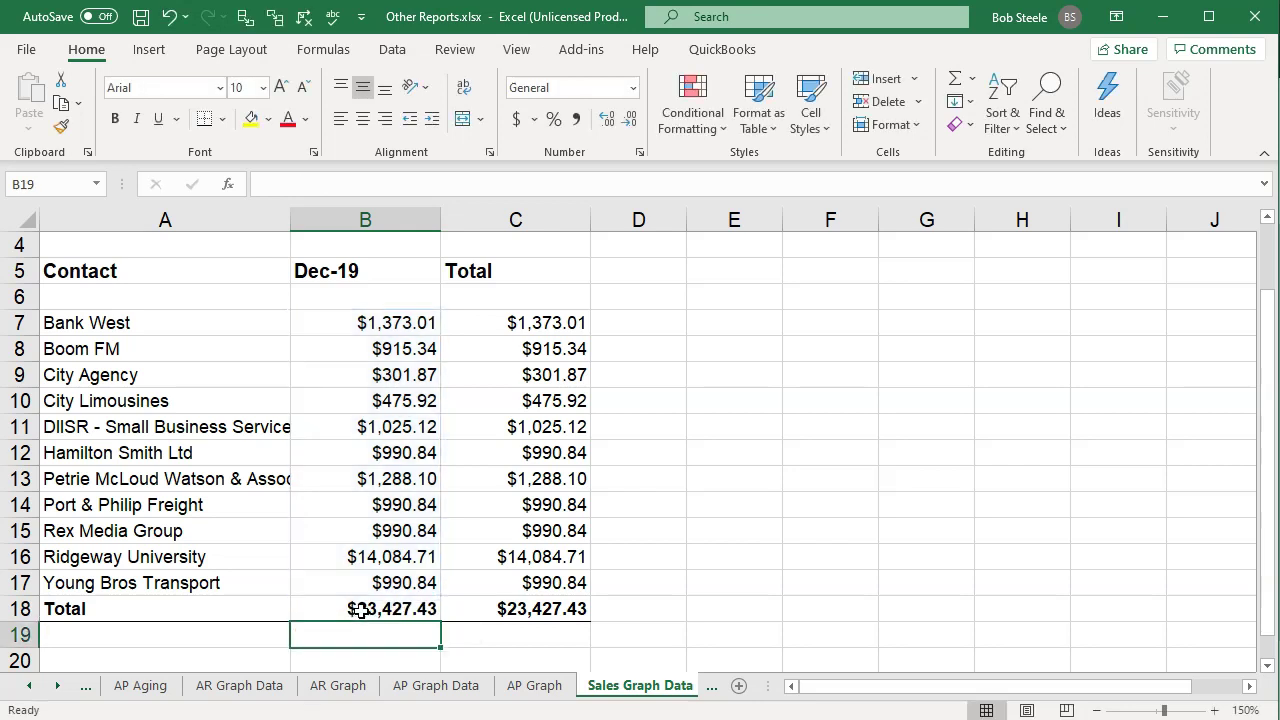
{"action": "left_click", "coordinate": [390, 313]}
{"action": "key", "text": "Down"}
{"action": "key", "text": "Down"}
{"action": "key", "text": "Down"}
{"action": "key", "text": "Down"}
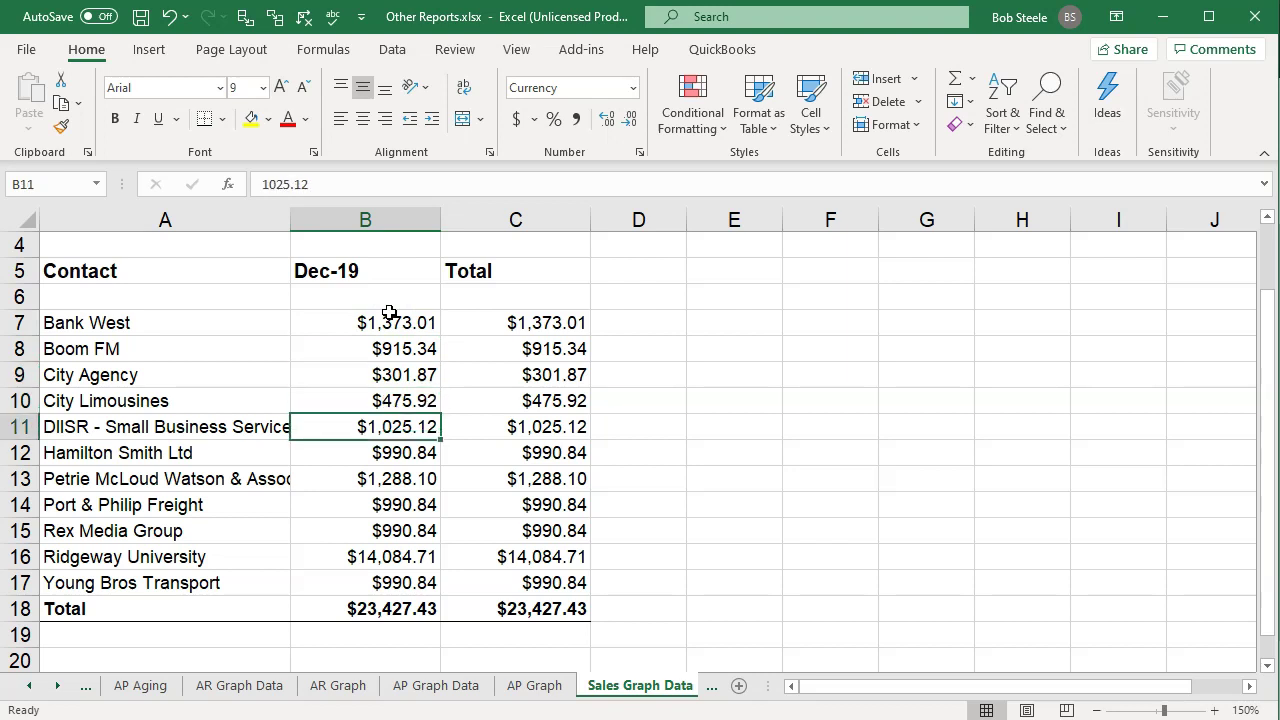
Step: Delete the redundant Total column, column C, from the Sales Graph Data sheet
{"action": "left_click", "coordinate": [530, 222]}
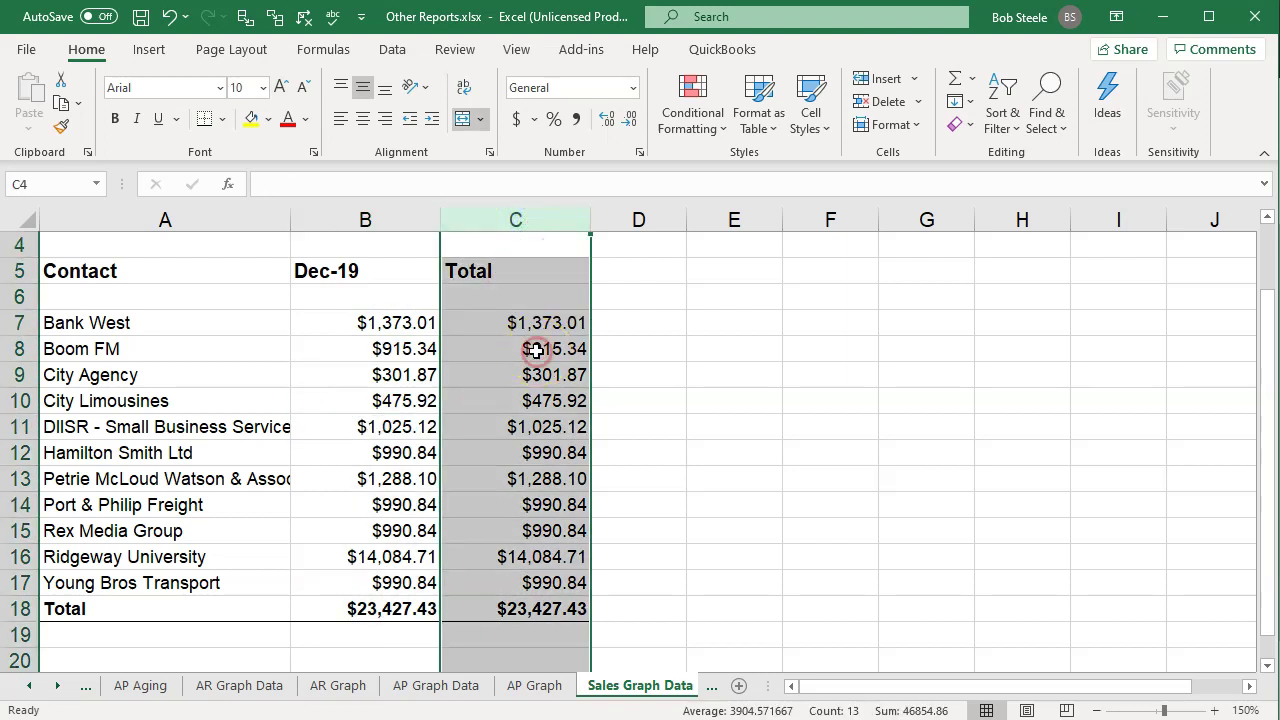
{"action": "right_click", "coordinate": [531, 378]}
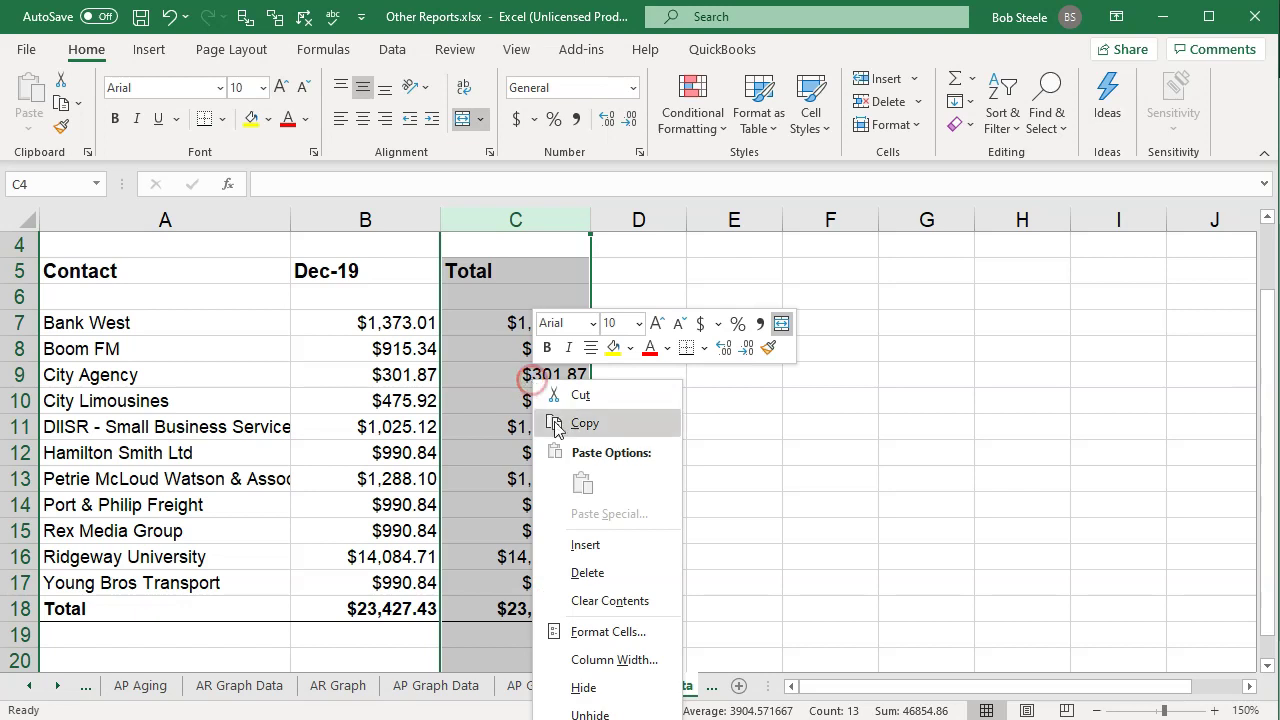
{"action": "left_click", "coordinate": [587, 573]}
Step: Delete heading rows 1 through 6 so the contact list starts with Bank West in row 1
{"action": "scroll", "coordinate": [220, 543], "scroll_direction": "up", "scroll_amount": 1}
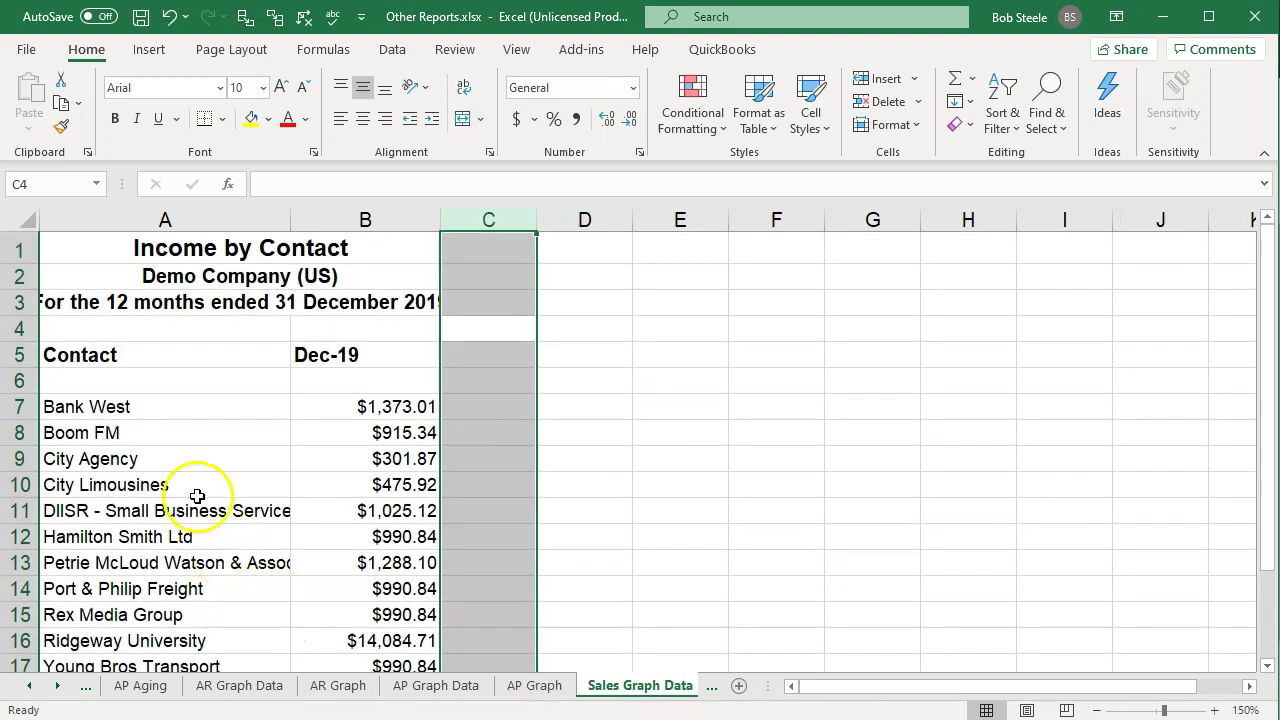
{"action": "left_click", "coordinate": [18, 250]}
{"action": "left_click_drag", "start_coordinate": [22, 251], "coordinate": [22, 372]}
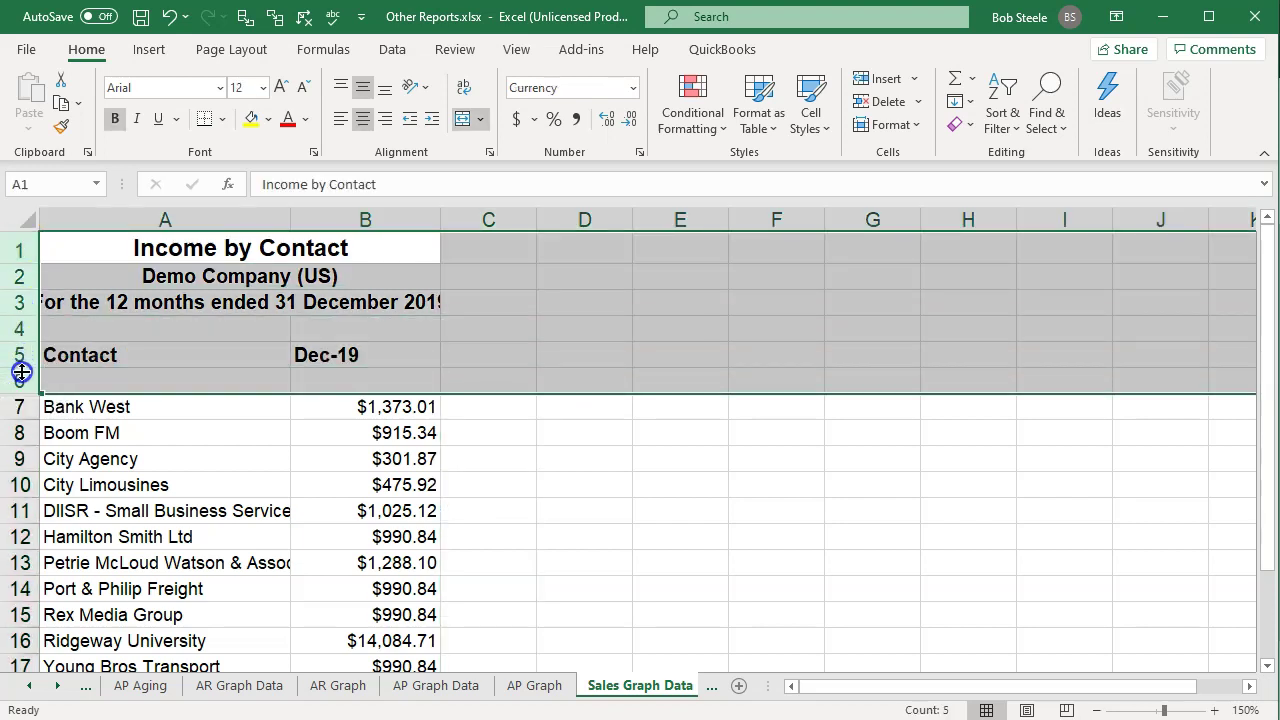
{"action": "right_click", "coordinate": [190, 350]}
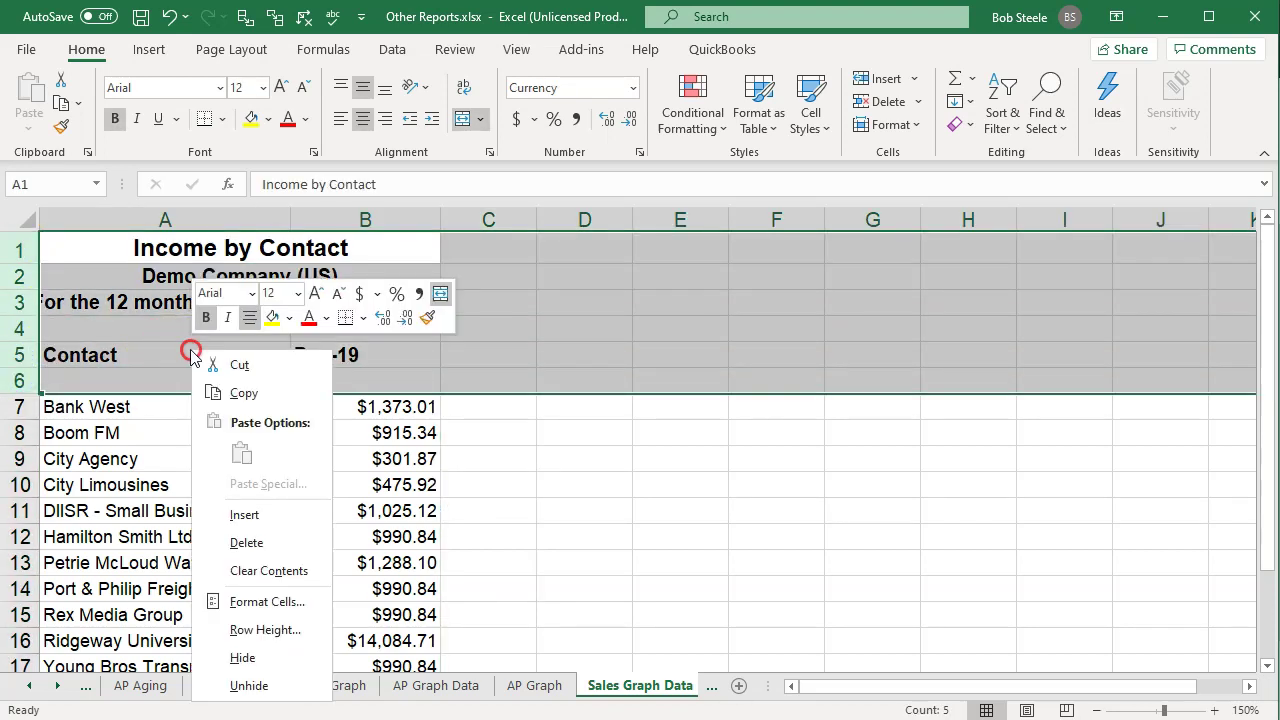
{"action": "left_click", "coordinate": [242, 541]}
{"action": "left_click", "coordinate": [233, 628]}
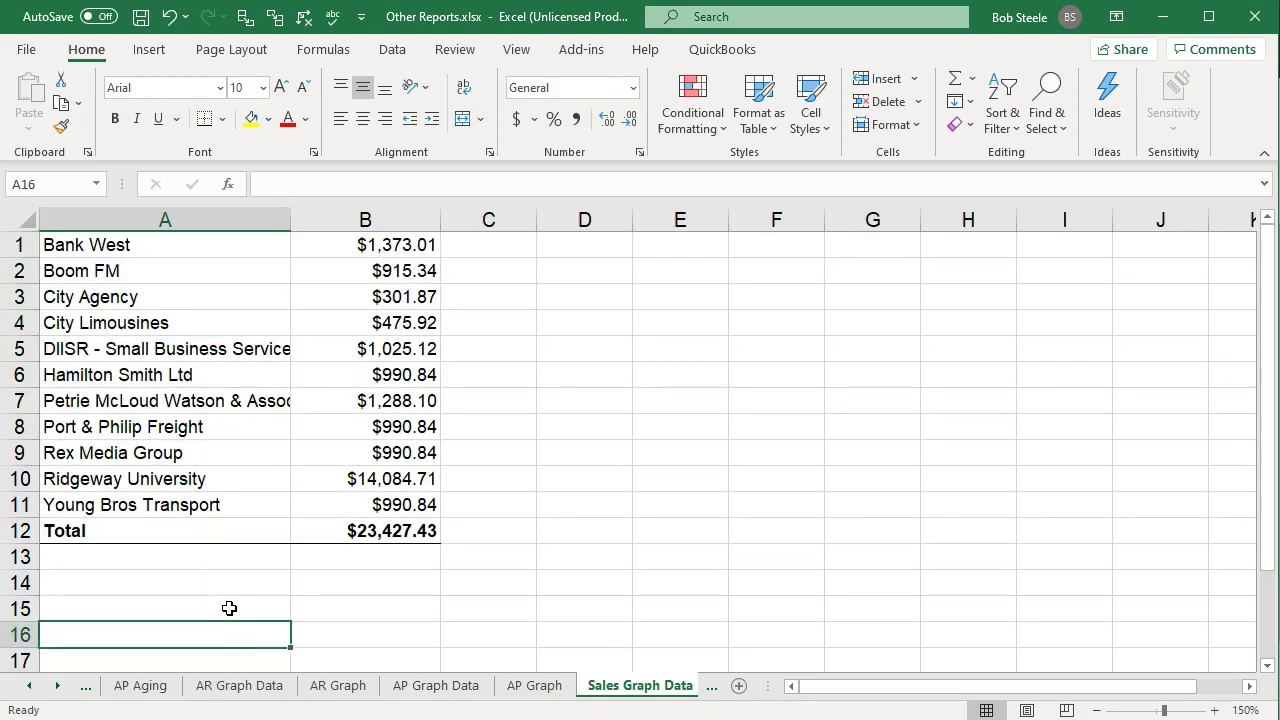
Step: Enter =B1/$B$12 in C1 to calculate Bank West's share of total sales and fill the formula through C11
{"action": "left_click", "coordinate": [495, 245]}
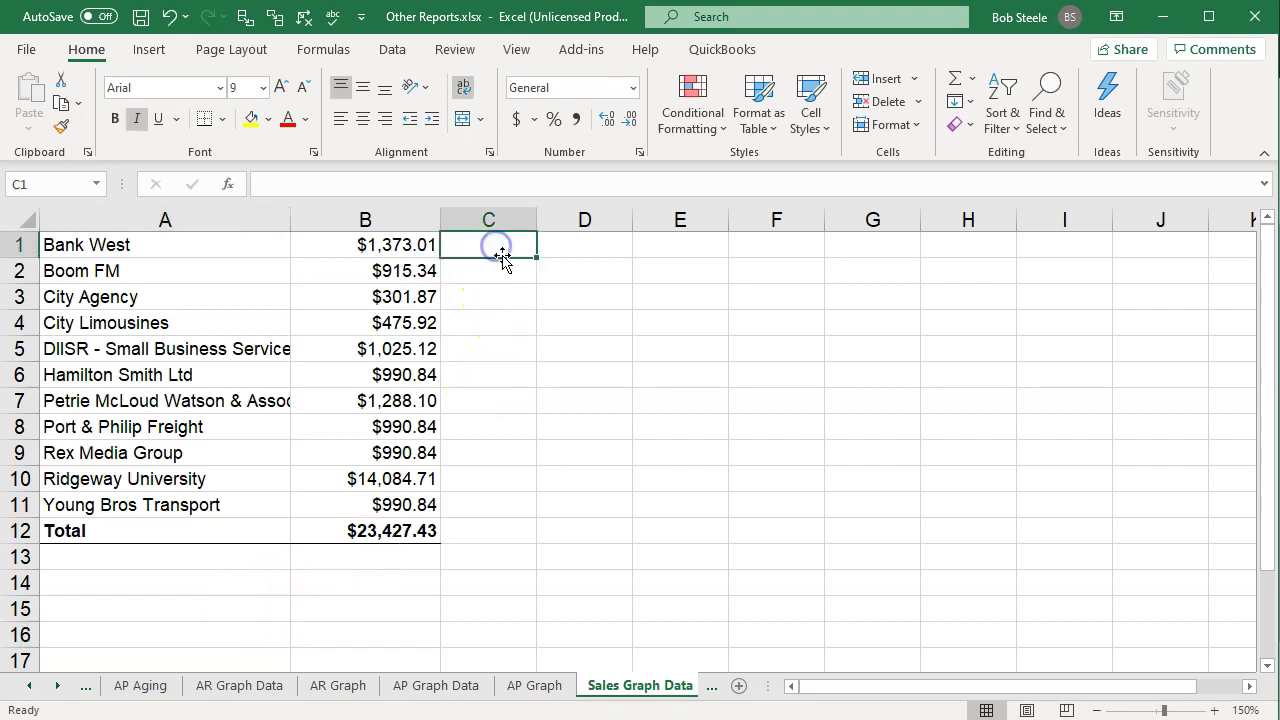
{"action": "type", "text": "="}
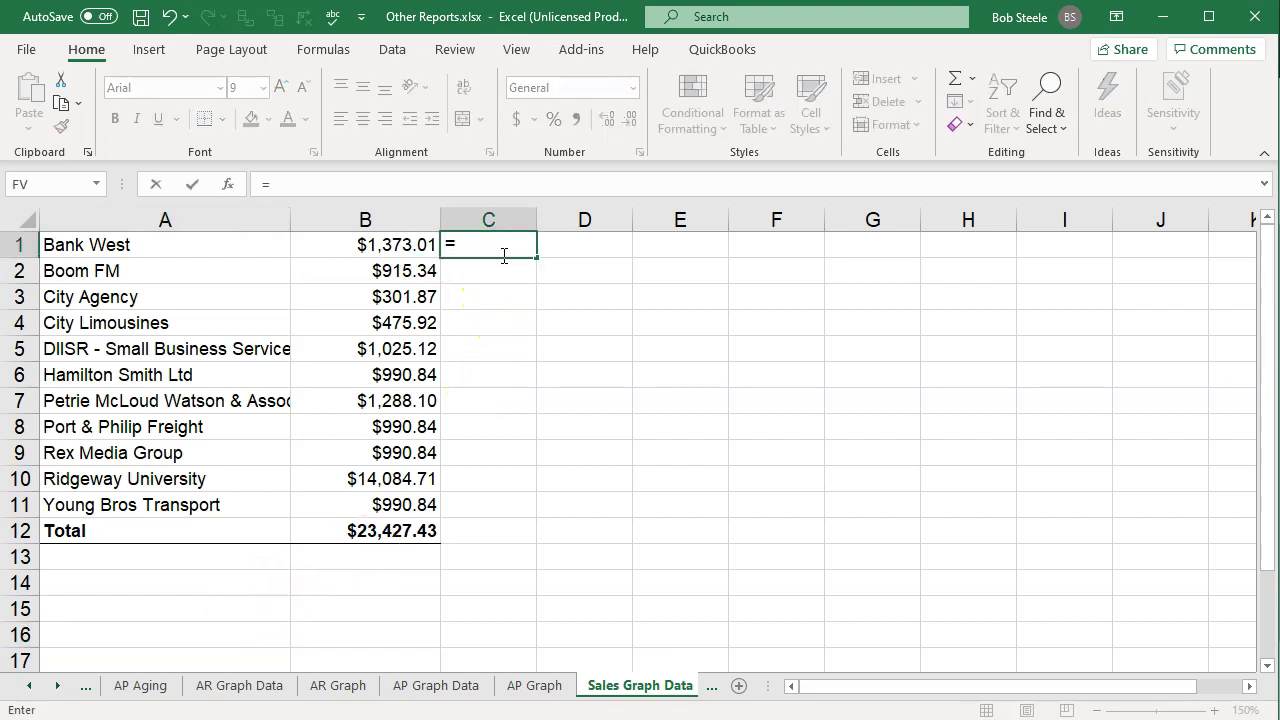
{"action": "key", "text": "Left"}
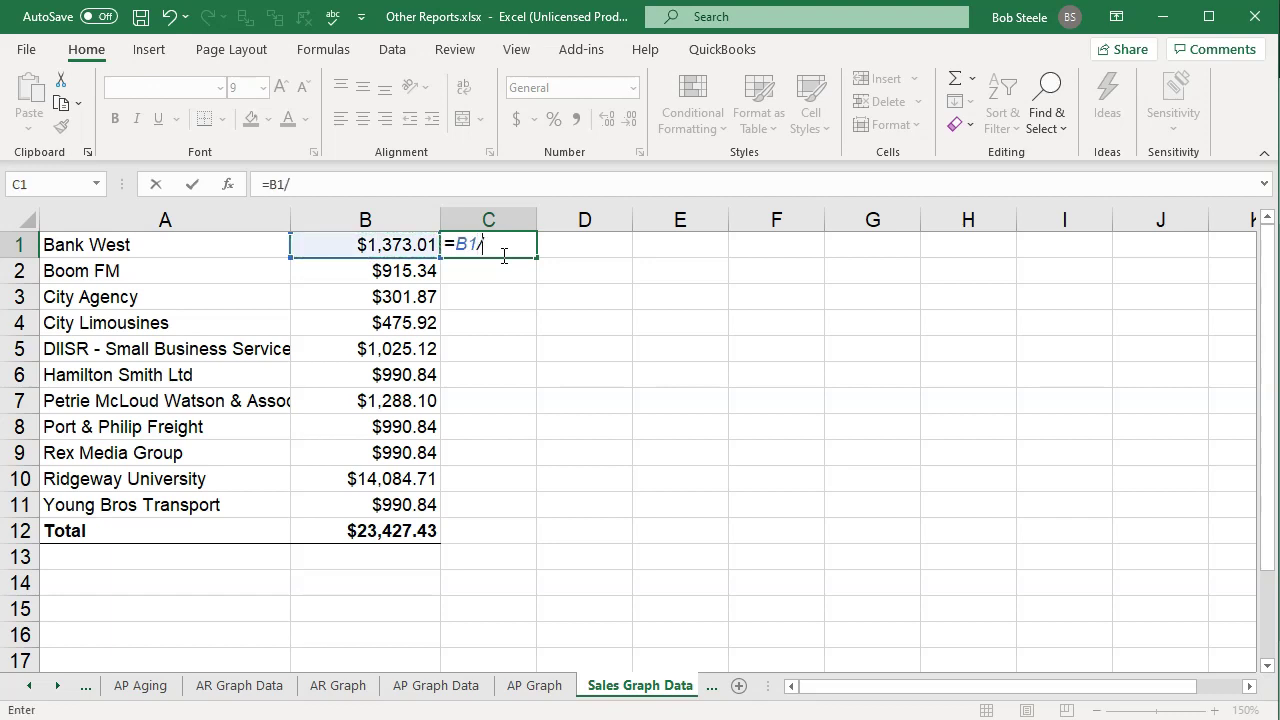
{"action": "type", "text": "/"}
{"action": "key", "text": "Down"}
{"action": "key", "text": "Down"}
{"action": "key", "text": "Down"}
{"action": "key", "text": "Down"}
{"action": "key", "text": "Down"}
{"action": "key", "text": "Down"}
{"action": "key", "text": "Down"}
{"action": "key", "text": "Down"}
{"action": "key", "text": "Down"}
{"action": "key", "text": "Down"}
{"action": "key", "text": "Down"}
{"action": "key", "text": "Down"}
{"action": "key", "text": "Left"}
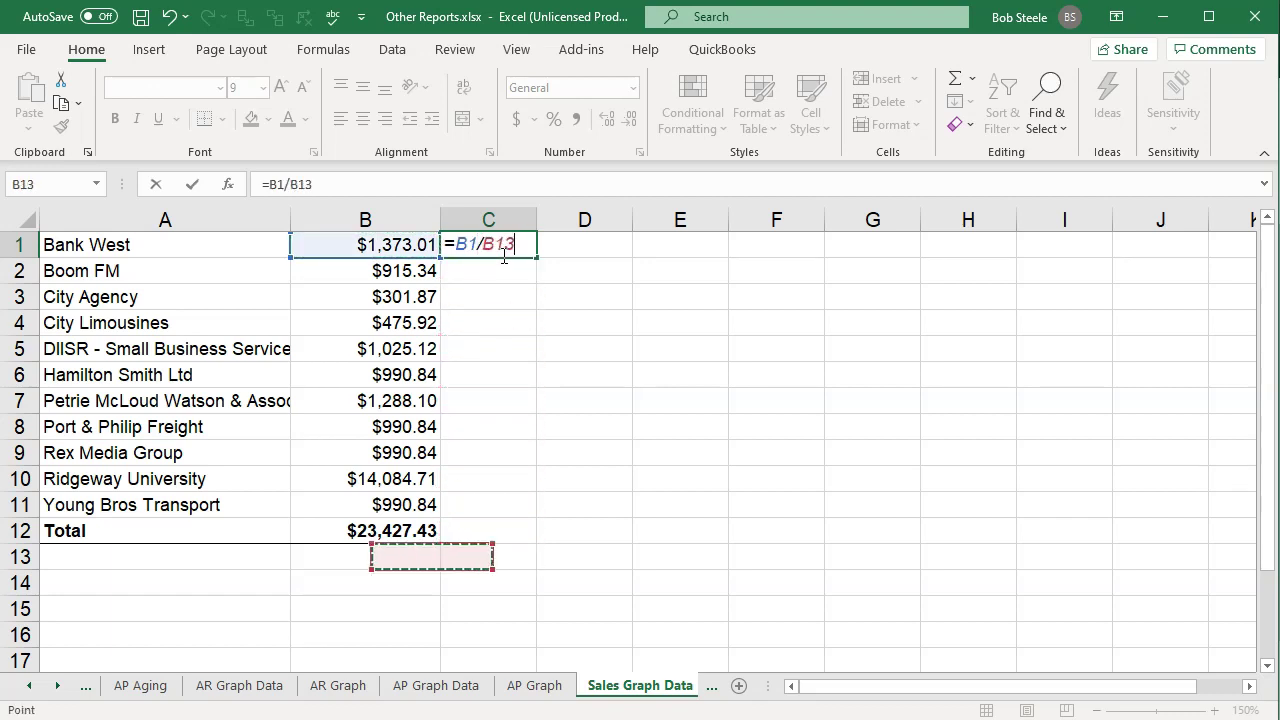
{"action": "key", "text": "Up"}
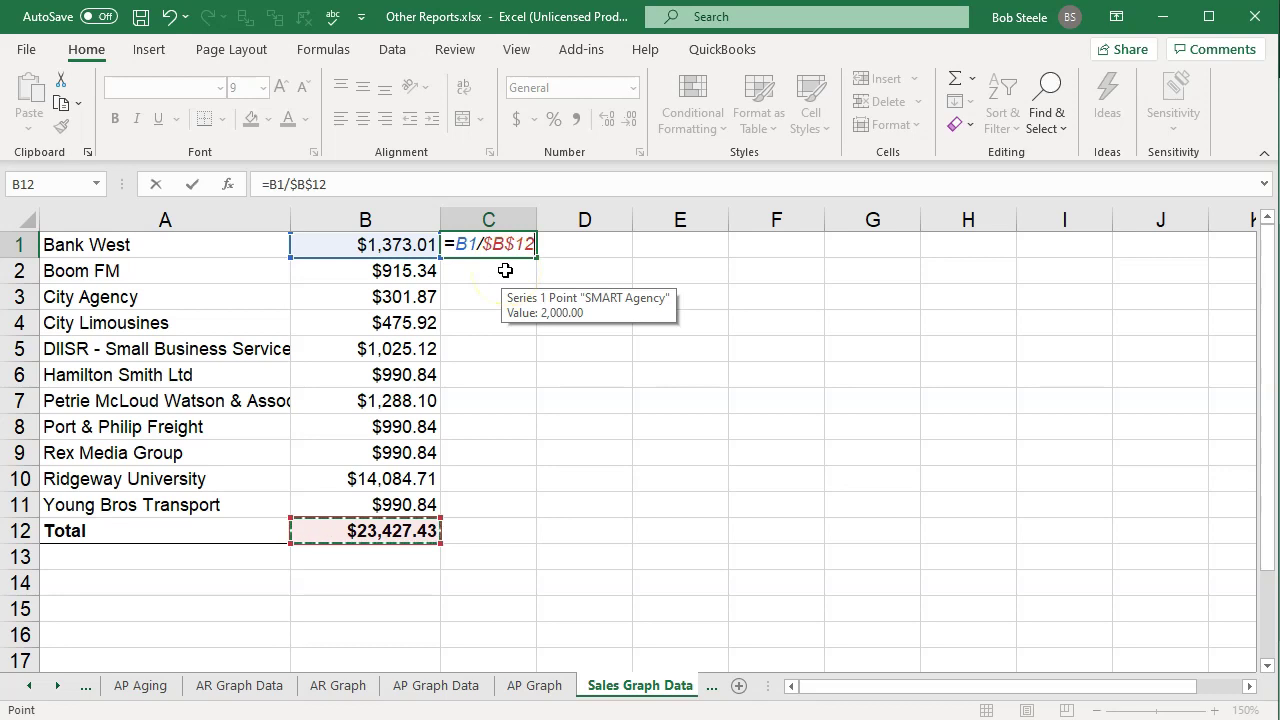
{"action": "key", "text": "Return"}
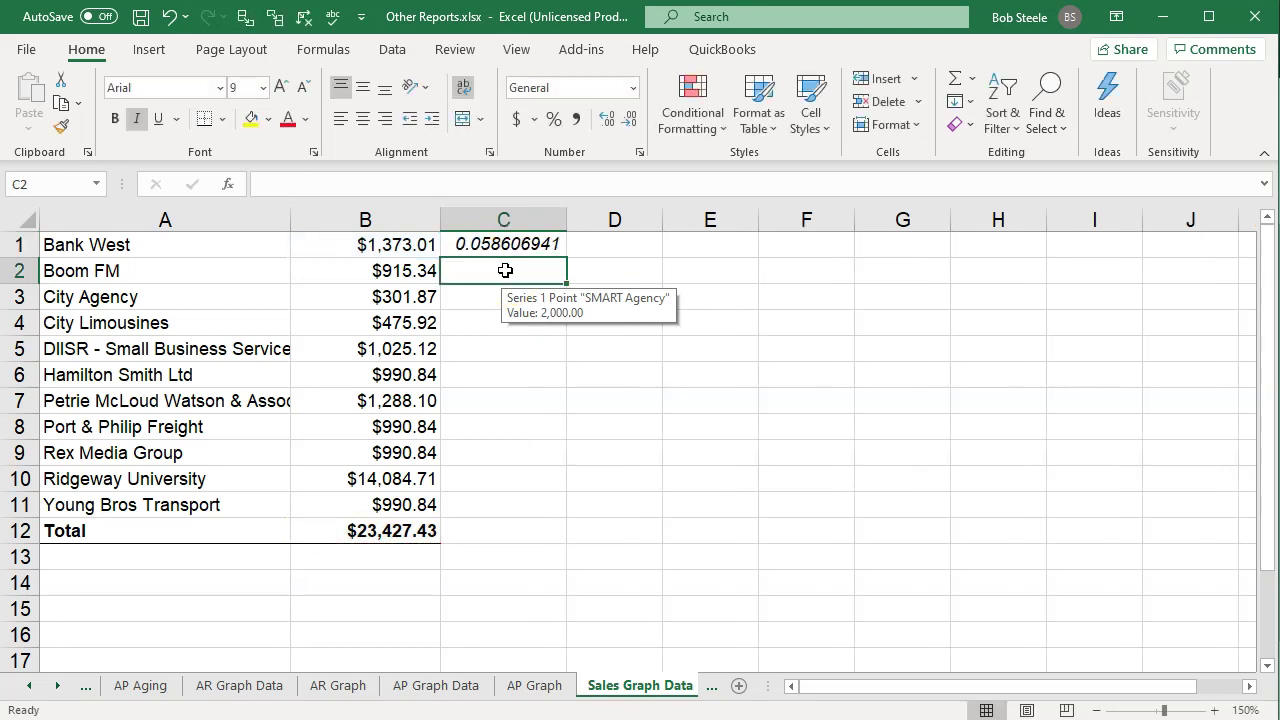
{"action": "left_click", "coordinate": [511, 243]}
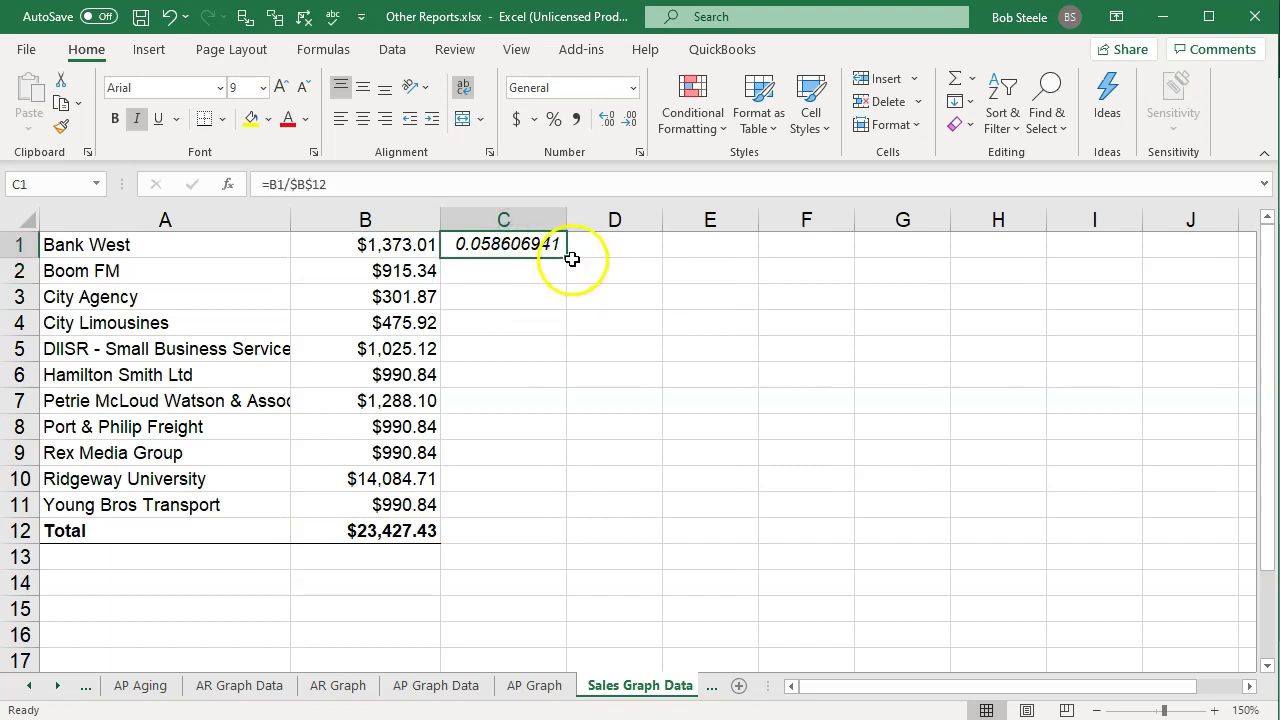
{"action": "left_click_drag", "start_coordinate": [570, 258], "coordinate": [551, 520]}
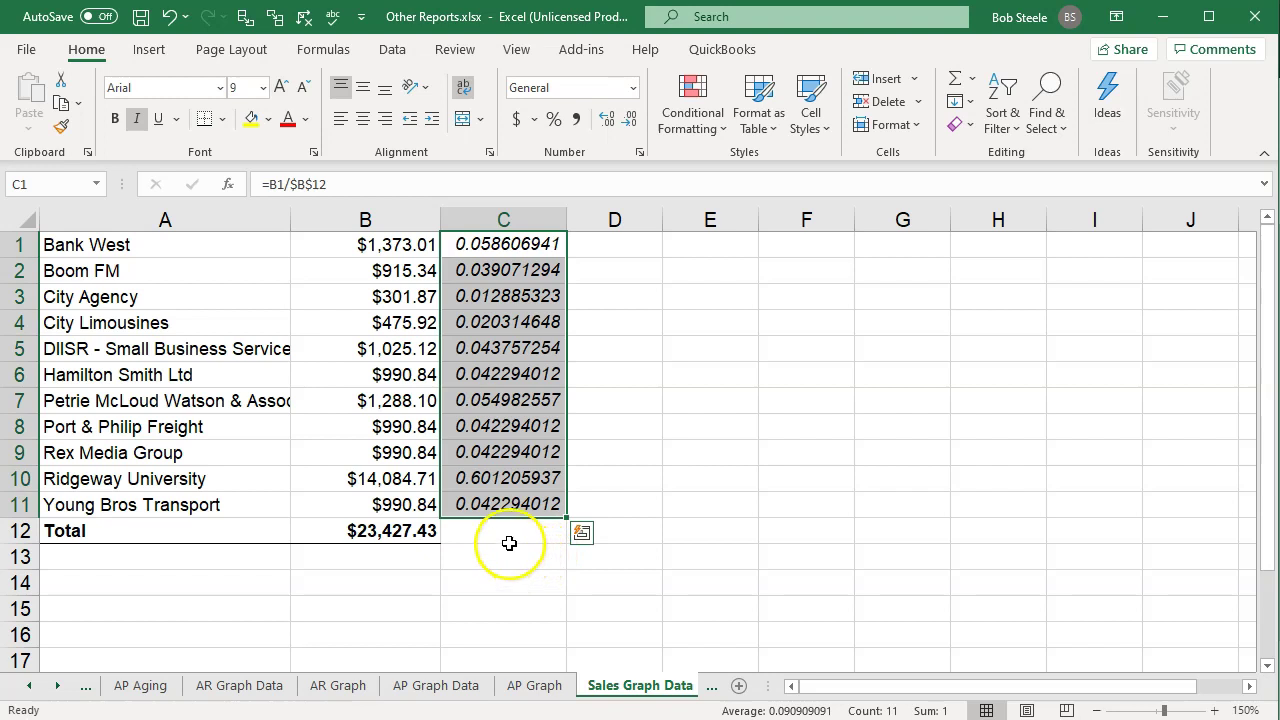
Step: Total the shares in C12 with a SUM formula over C1:C11
{"action": "left_click", "coordinate": [509, 539]}
{"action": "type", "text": "=su"}
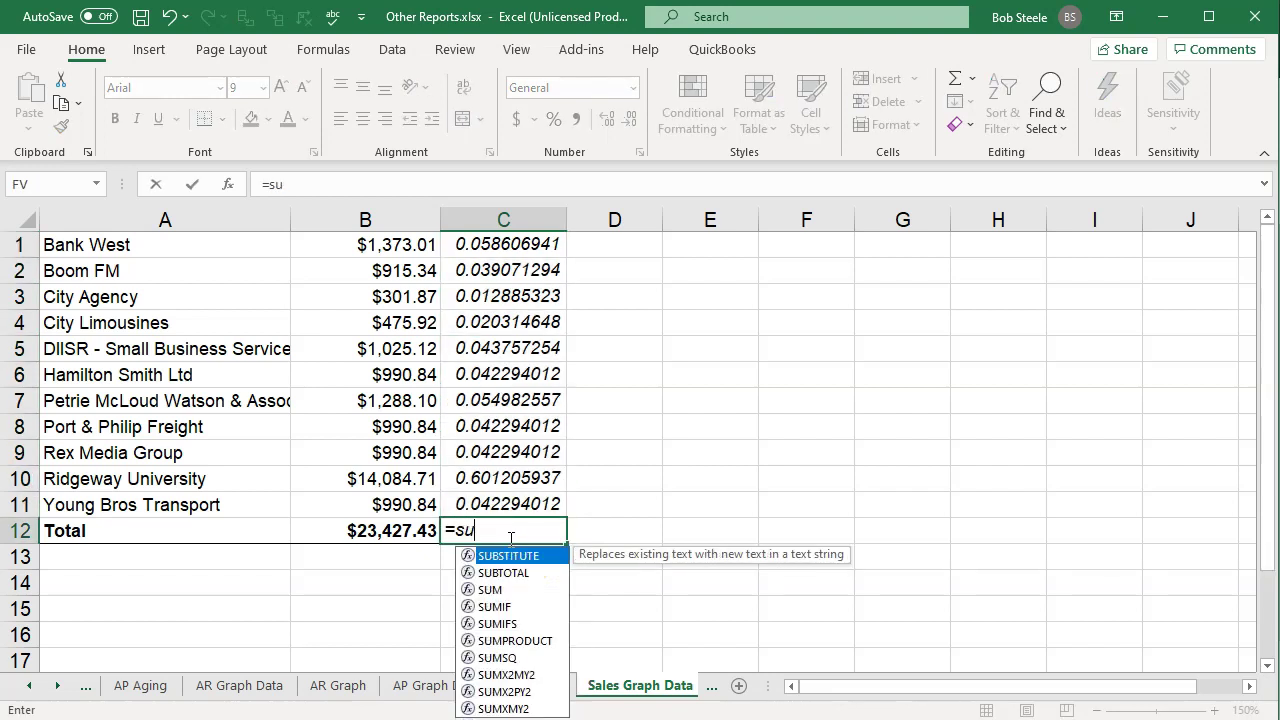
{"action": "type", "text": "M("}
{"action": "key", "text": "Up"}
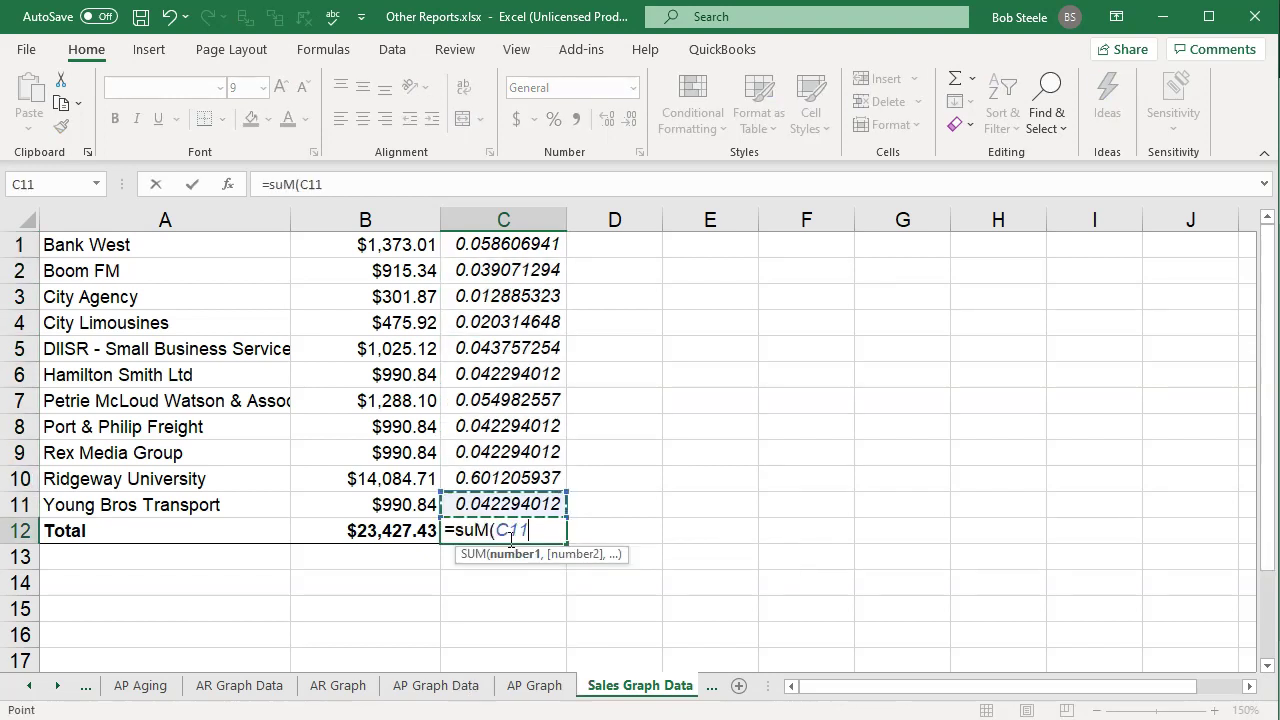
{"action": "key", "text": "shift+Up"}
{"action": "key", "text": "shift+Up"}
{"action": "key", "text": "shift+Up"}
{"action": "key", "text": "shift+Up"}
{"action": "key", "text": "shift+Up"}
{"action": "key", "text": "shift+Up"}
{"action": "key", "text": "shift+Up"}
{"action": "key", "text": "shift+Up"}
{"action": "key", "text": "shift+Up"}
{"action": "key", "text": "shift+Up"}
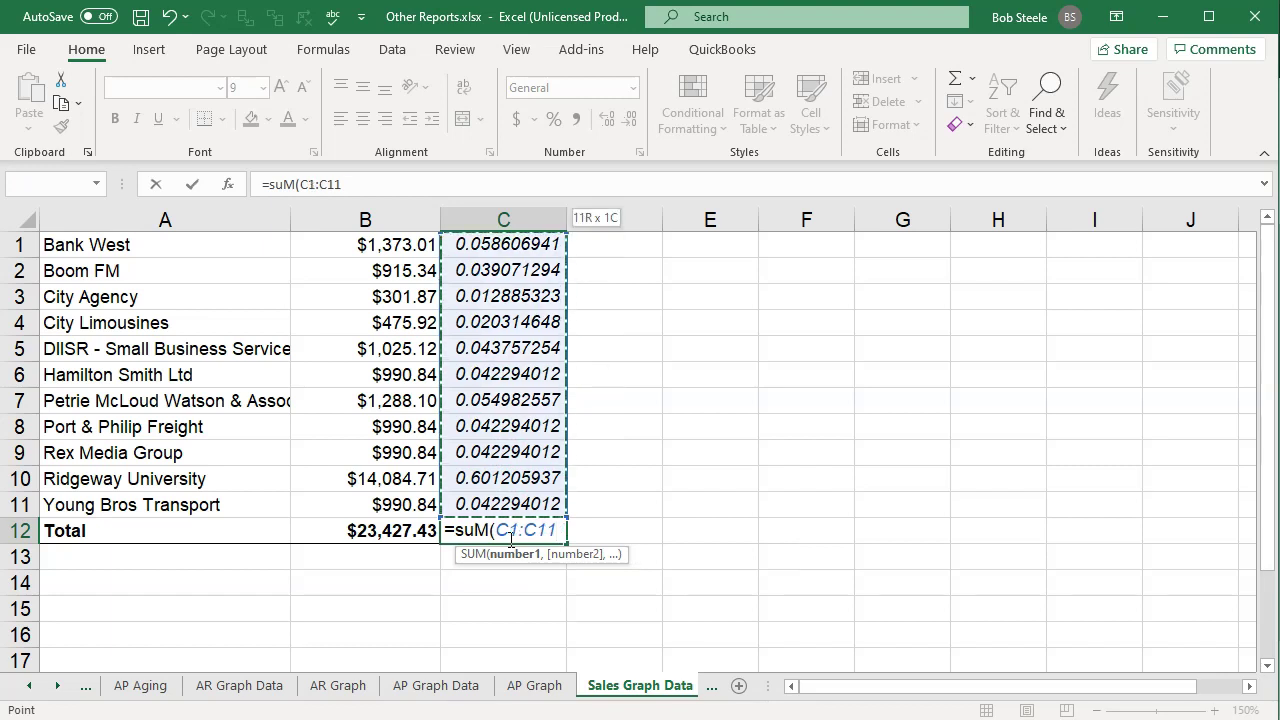
{"action": "key", "text": "Return"}
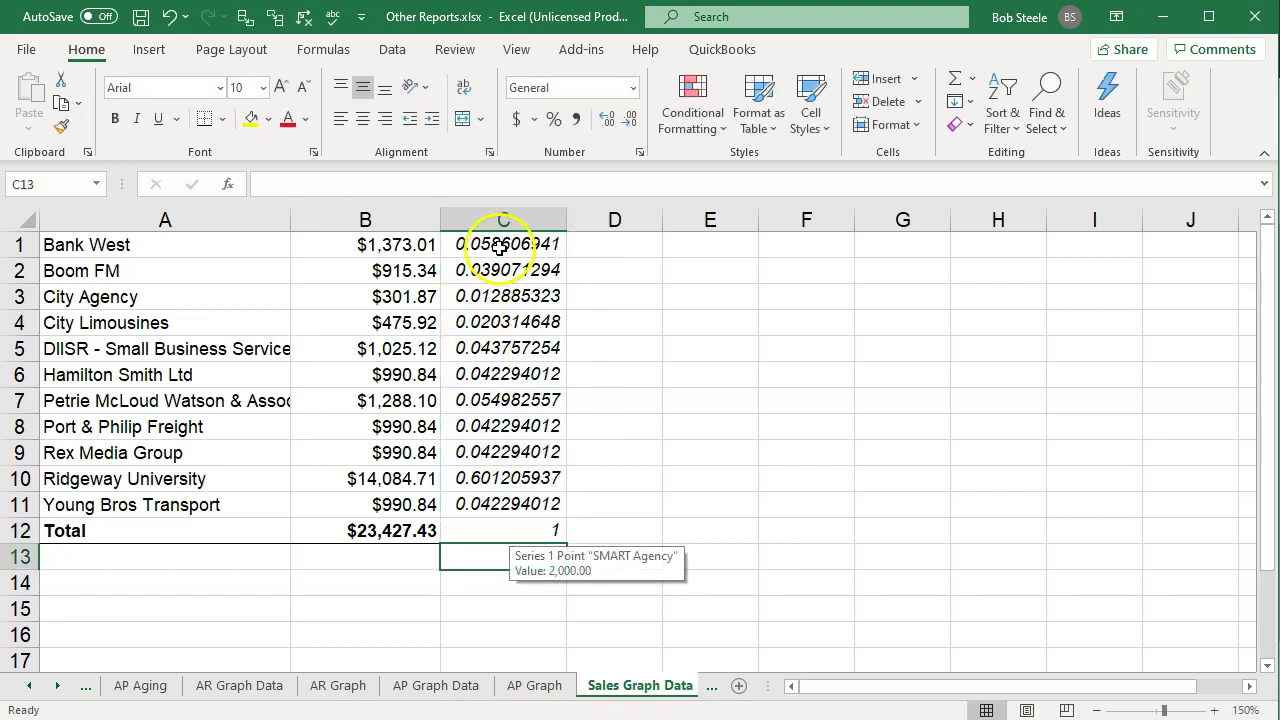
Step: Format C1:C12 as percentages and fit column C's width to its contents
{"action": "left_click_drag", "start_coordinate": [503, 244], "coordinate": [500, 531]}
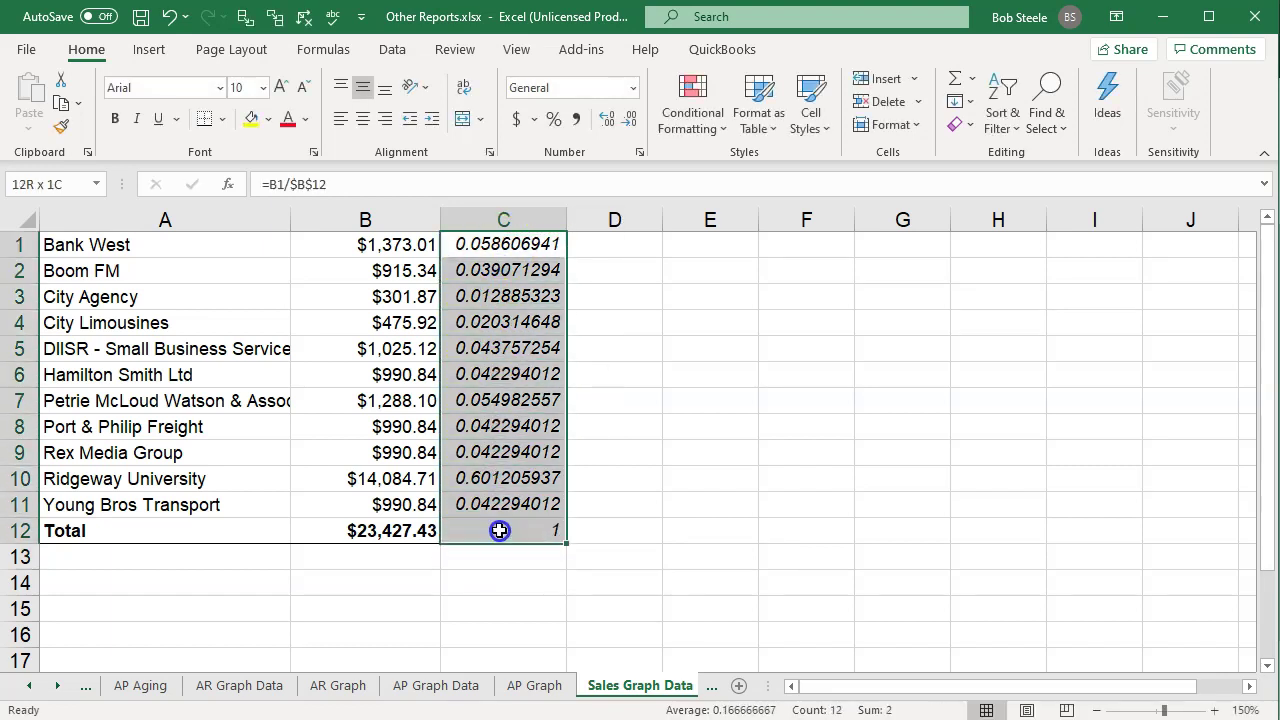
{"action": "left_click", "coordinate": [553, 119]}
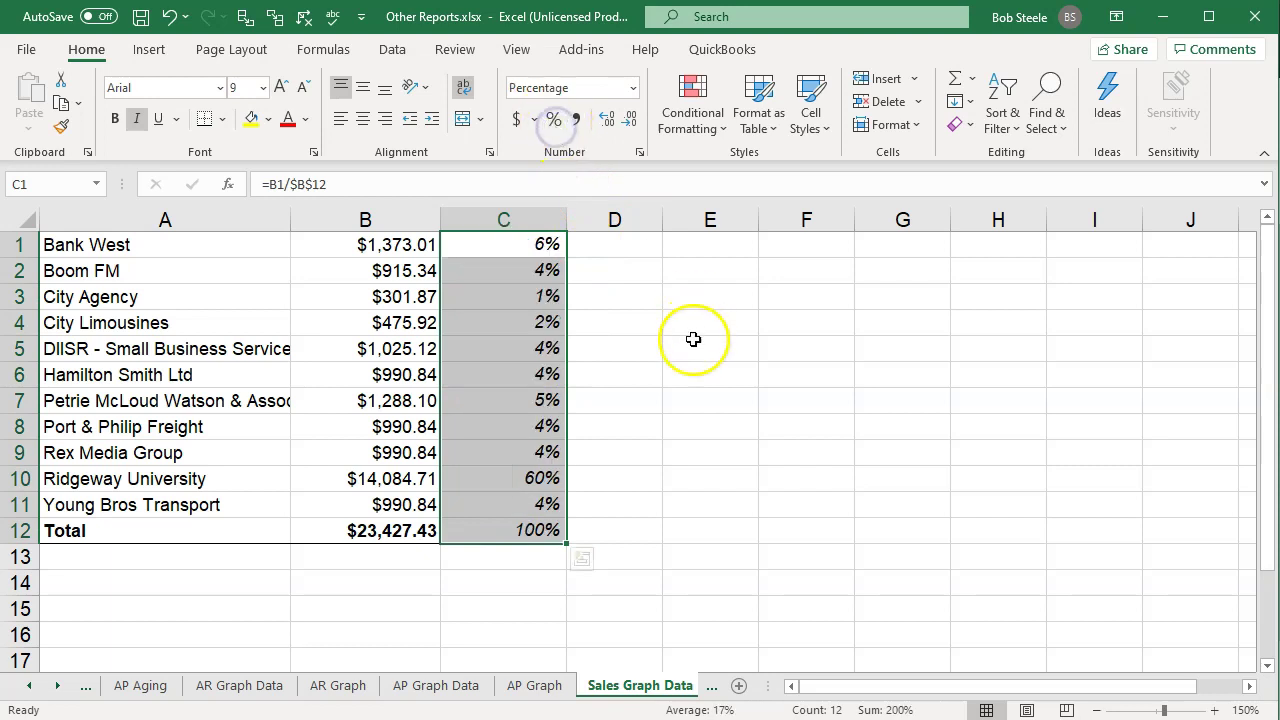
{"action": "double_click", "coordinate": [566, 222]}
{"action": "left_click", "coordinate": [594, 449]}
{"action": "left_click", "coordinate": [470, 531]}
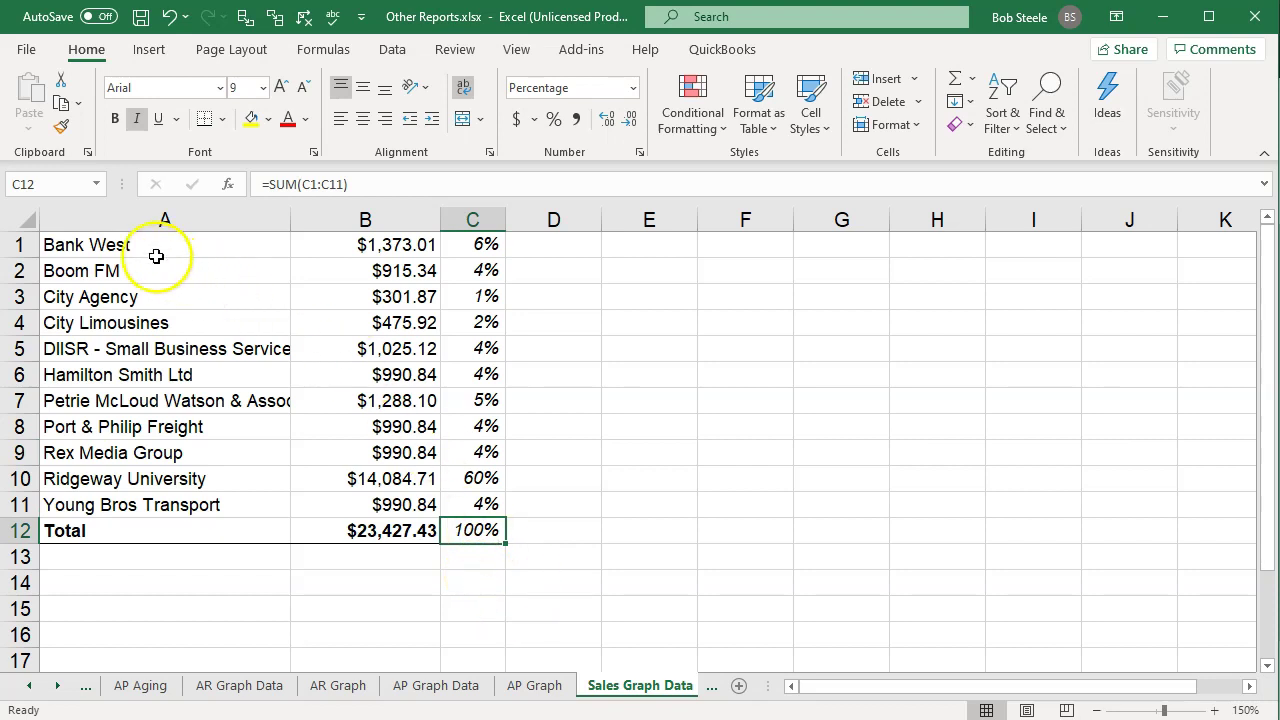
Step: Insert a 2-D pie chart of the contacts and amounts in A1:B11, then shrink and place it beside the data over columns D to H
{"action": "left_click_drag", "start_coordinate": [160, 252], "coordinate": [343, 497]}
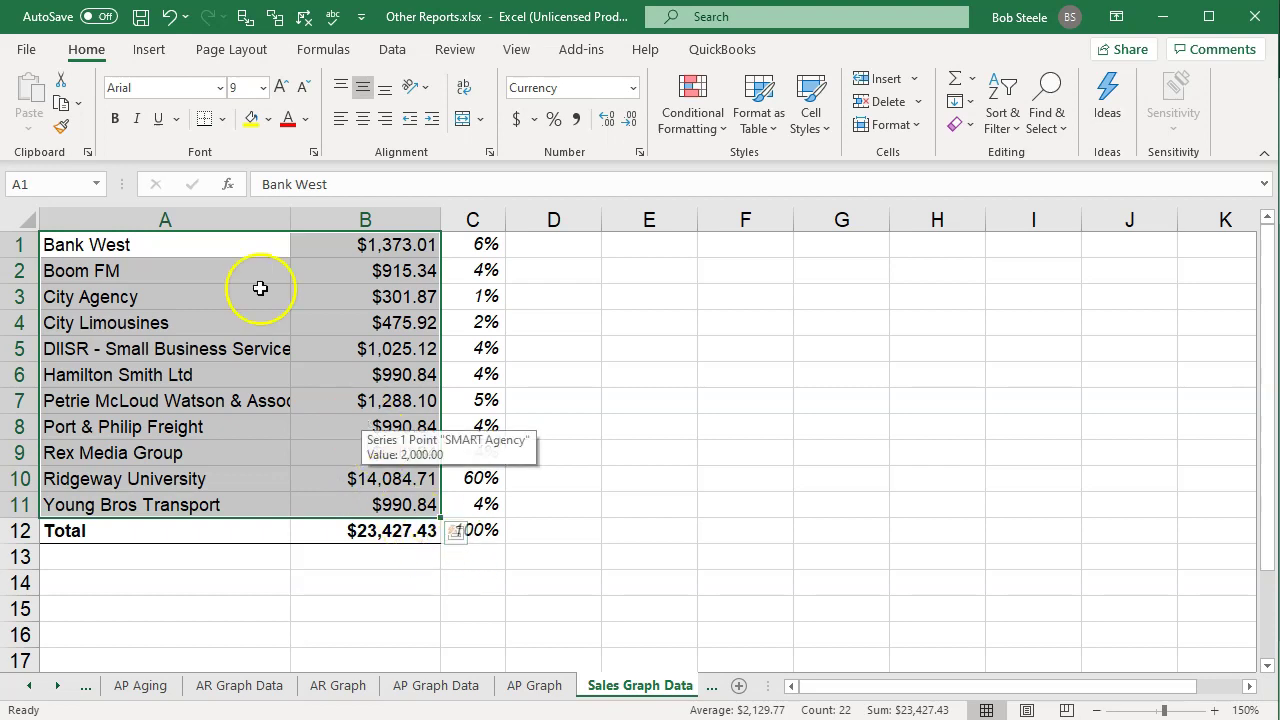
{"action": "left_click", "coordinate": [155, 59]}
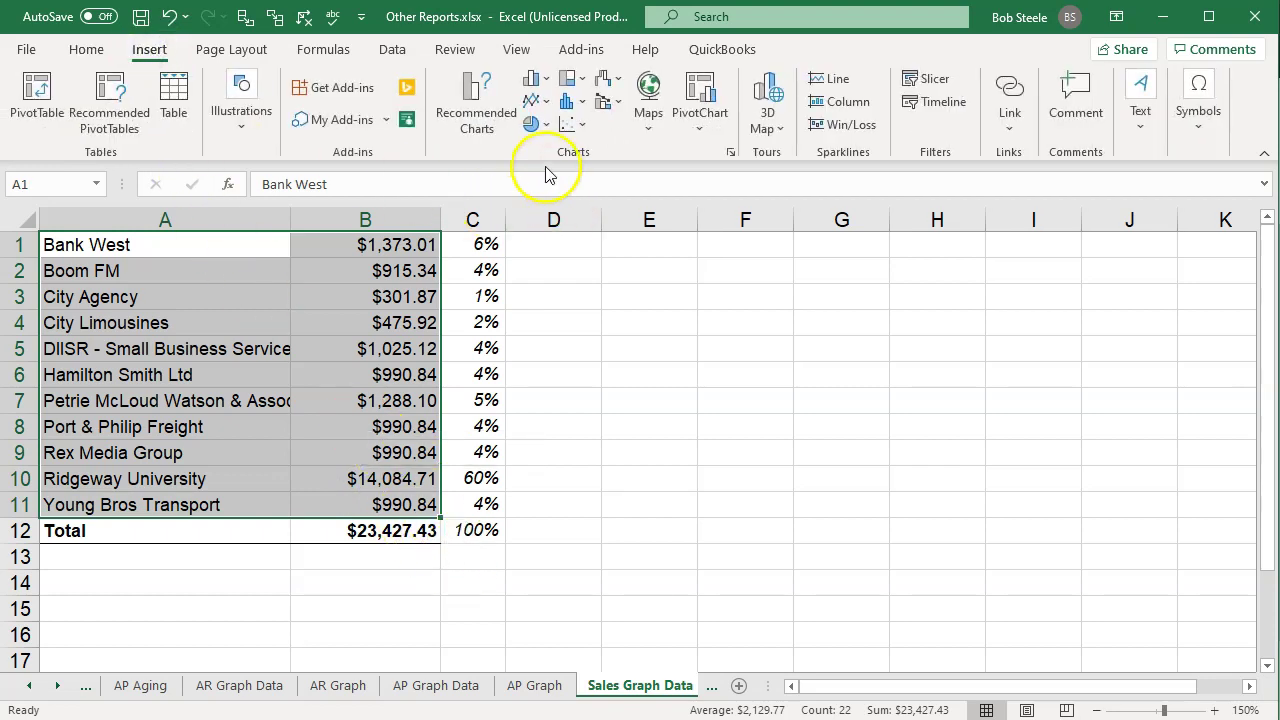
{"action": "left_click", "coordinate": [537, 128]}
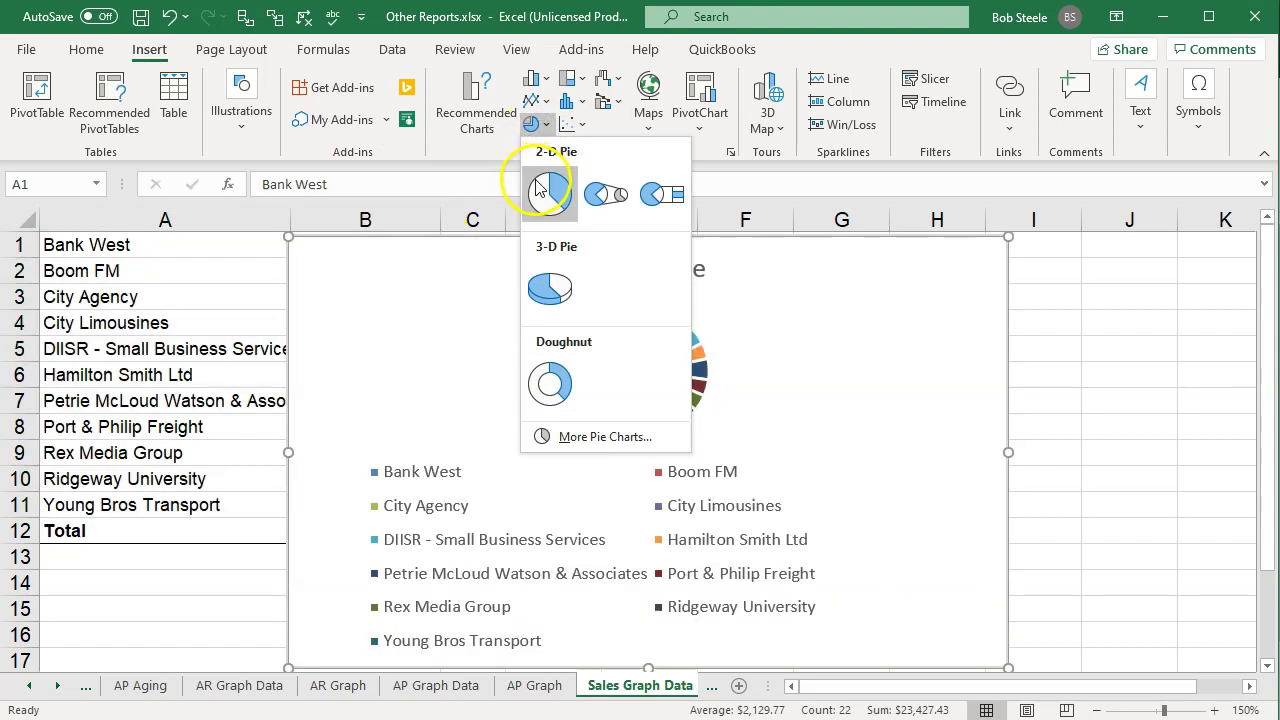
{"action": "left_click", "coordinate": [545, 190]}
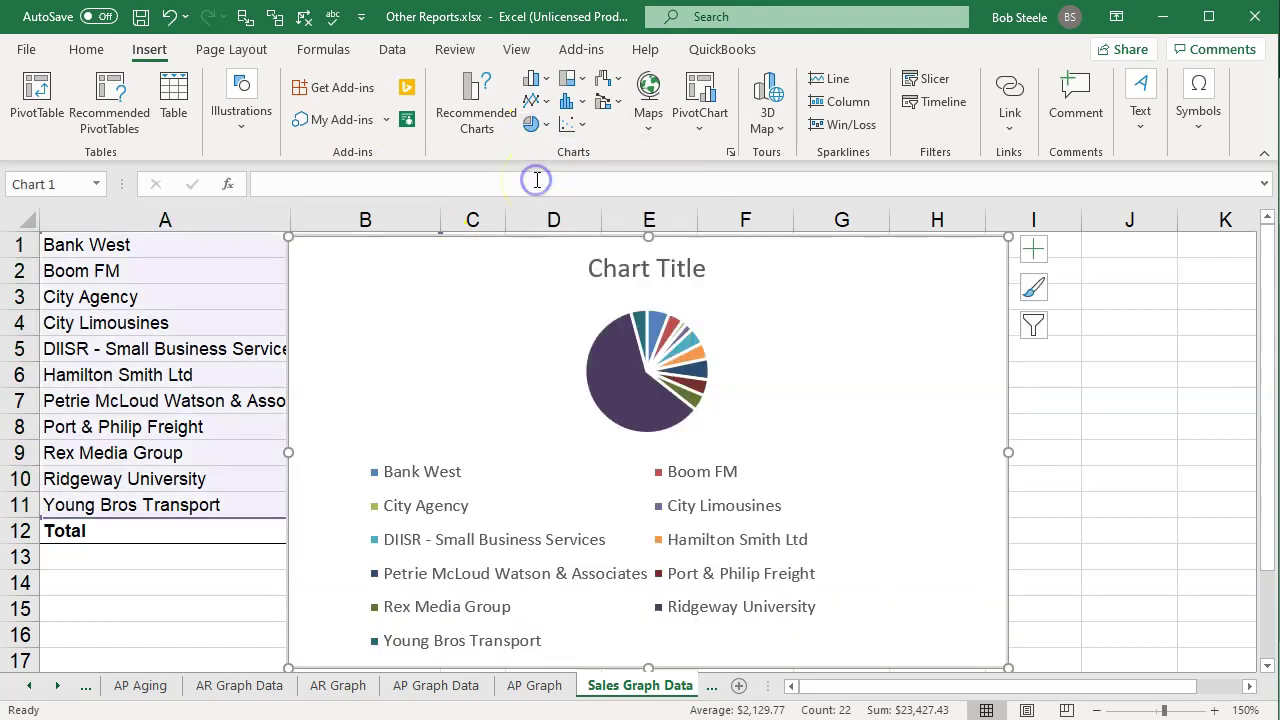
{"action": "left_click_drag", "start_coordinate": [288, 237], "coordinate": [550, 270]}
{"action": "left_click_drag", "start_coordinate": [594, 322], "coordinate": [566, 295]}
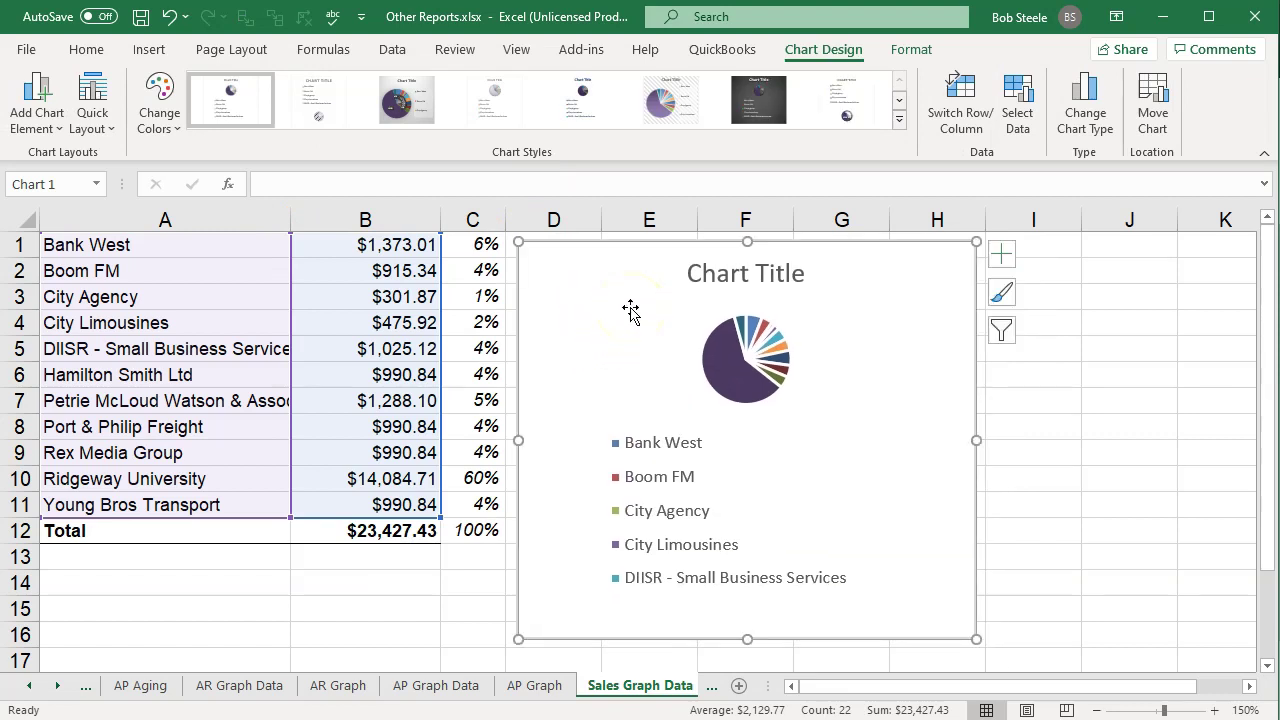
Step: Apply the third chart style, with a grey gradient background and dark percentage labels, and nudge the chart slightly away from column C
{"action": "left_click", "coordinate": [416, 104]}
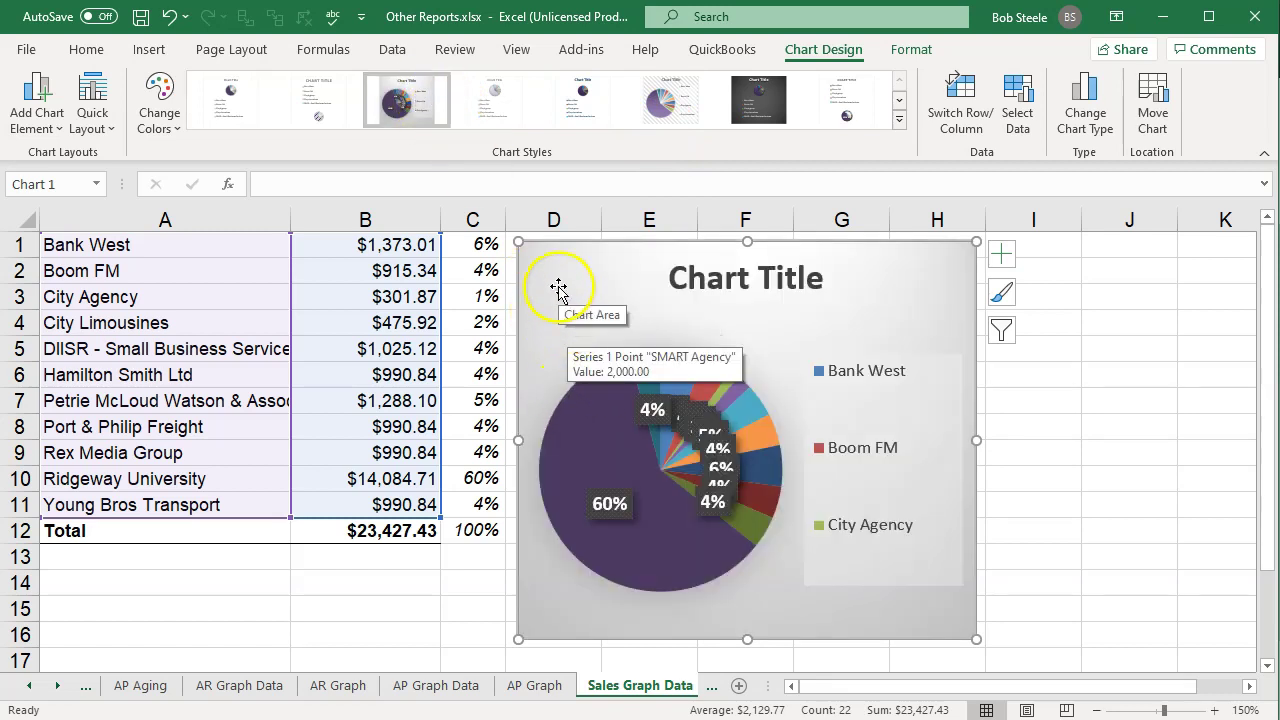
{"action": "left_click_drag", "start_coordinate": [569, 297], "coordinate": [582, 294]}
{"action": "left_click", "coordinate": [786, 282]}
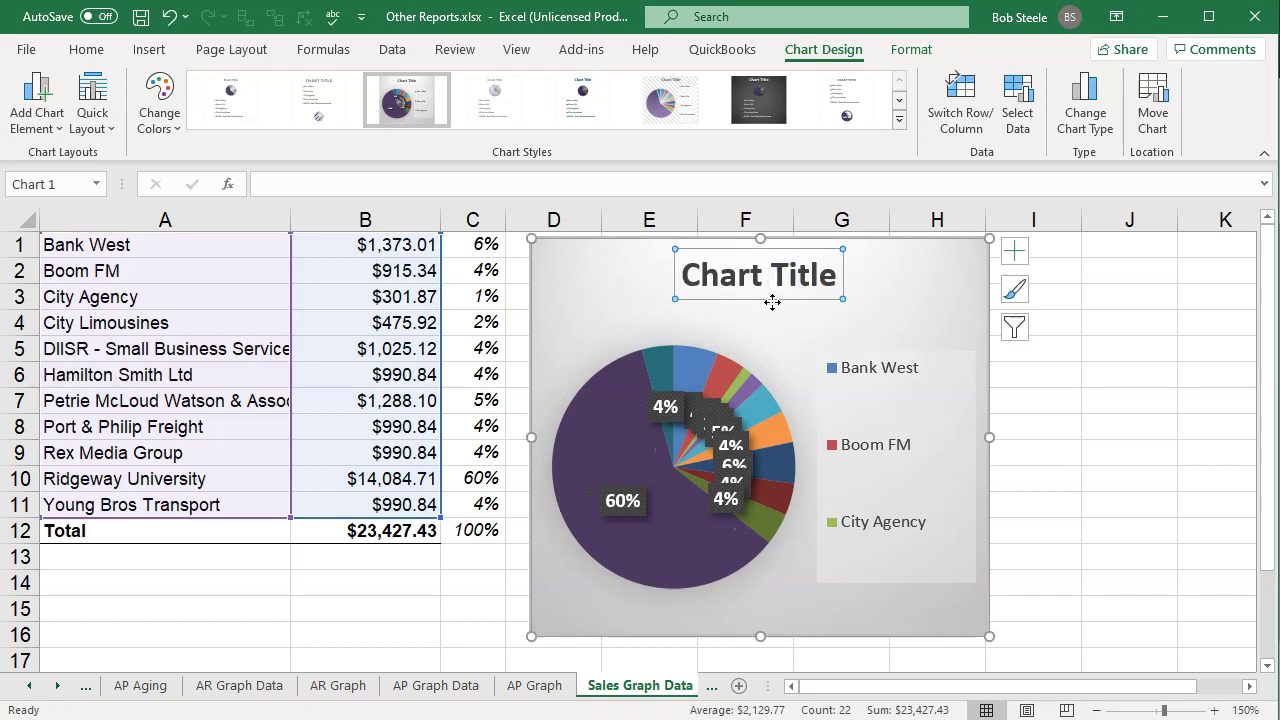
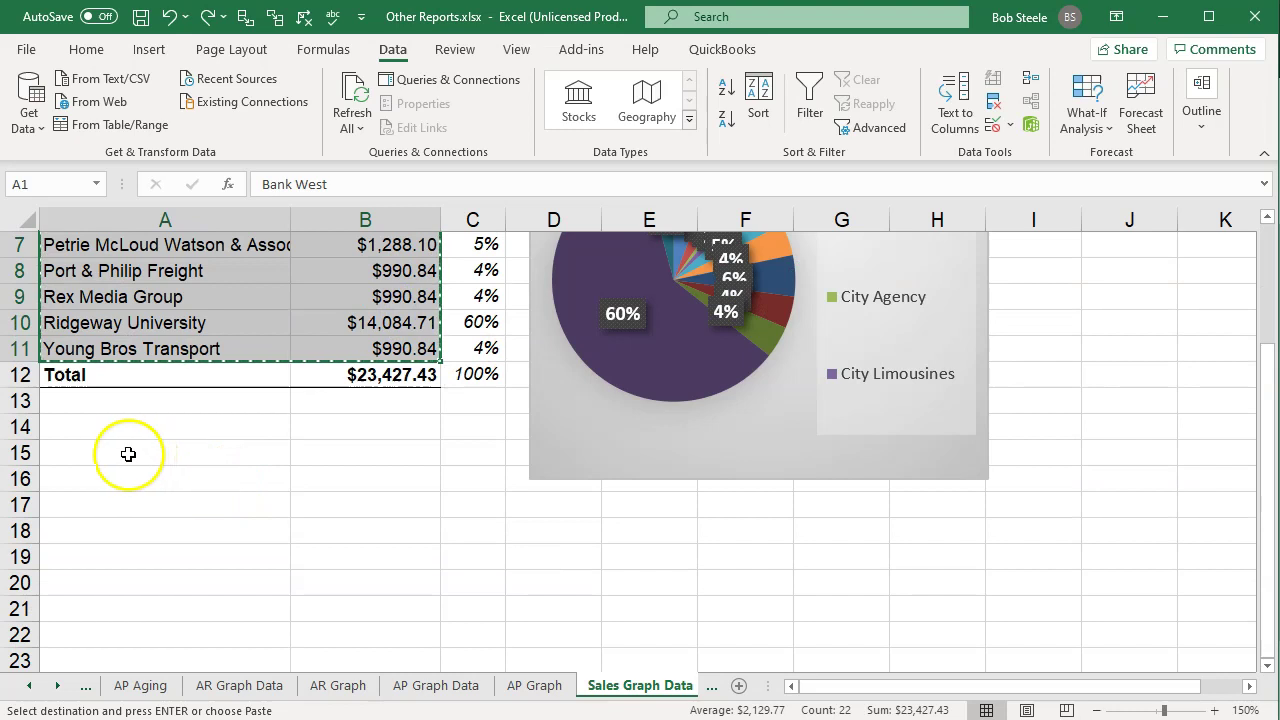
Step: Paste a copy of A1:B11 starting at A15 and shorten the pie chart so it ends at row 13
{"action": "type", "text": "Bank West\t$1,373.01 Boom FM\t$915.34 City Agency\t$301.87 City Limousines\t$475.92 DIISR - Small Business Service\t$1,025.12 Hamilton Smith Ltd\t$990.84 Petrie McLoud Watson & Assoc\t$1,288.10 Port & Philip Freight\t$990.84 Rex Media Group\t$990.84 Ridgeway University\t$14,084.71 Young Bros Transport\t$990.84"}
{"action": "left_click", "coordinate": [691, 437]}
{"action": "left_click_drag", "start_coordinate": [752, 482], "coordinate": [741, 414]}
{"action": "left_click", "coordinate": [560, 530]}
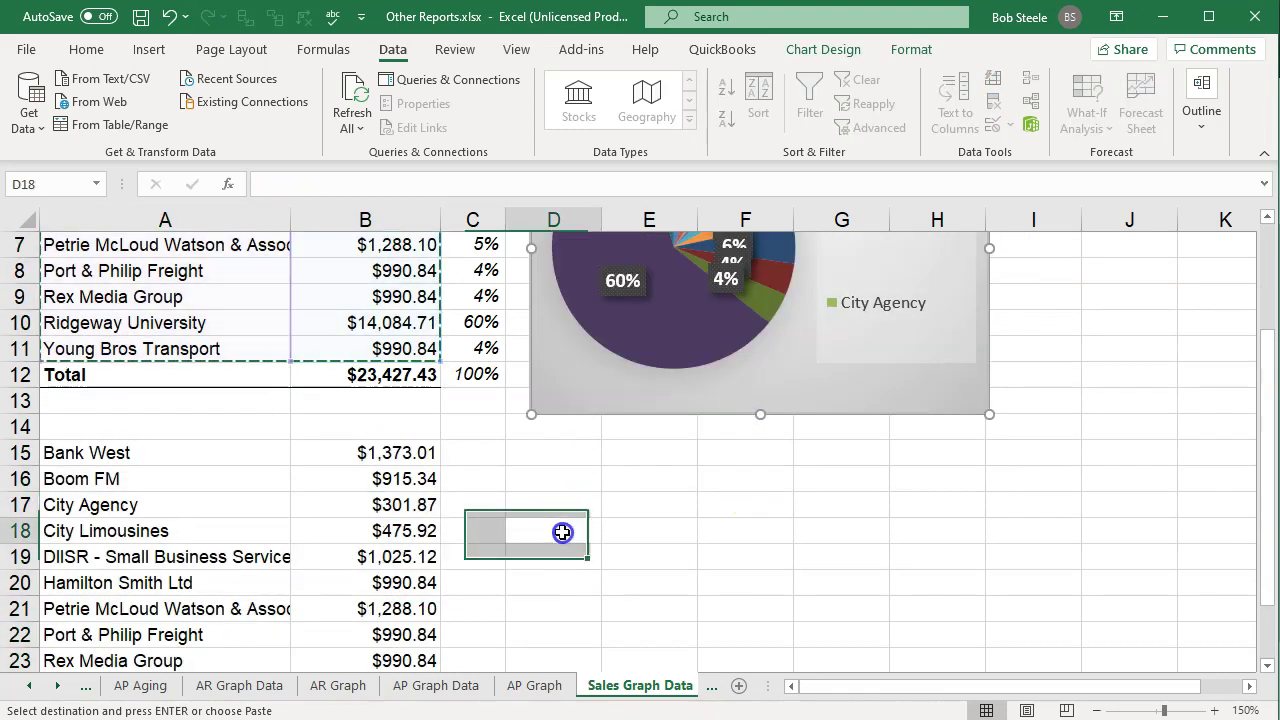
Step: Add a filter to A14:B25 and sort the copied contact list by amount from largest to smallest
{"action": "scroll", "coordinate": [560, 531], "scroll_direction": "down", "scroll_amount": 1}
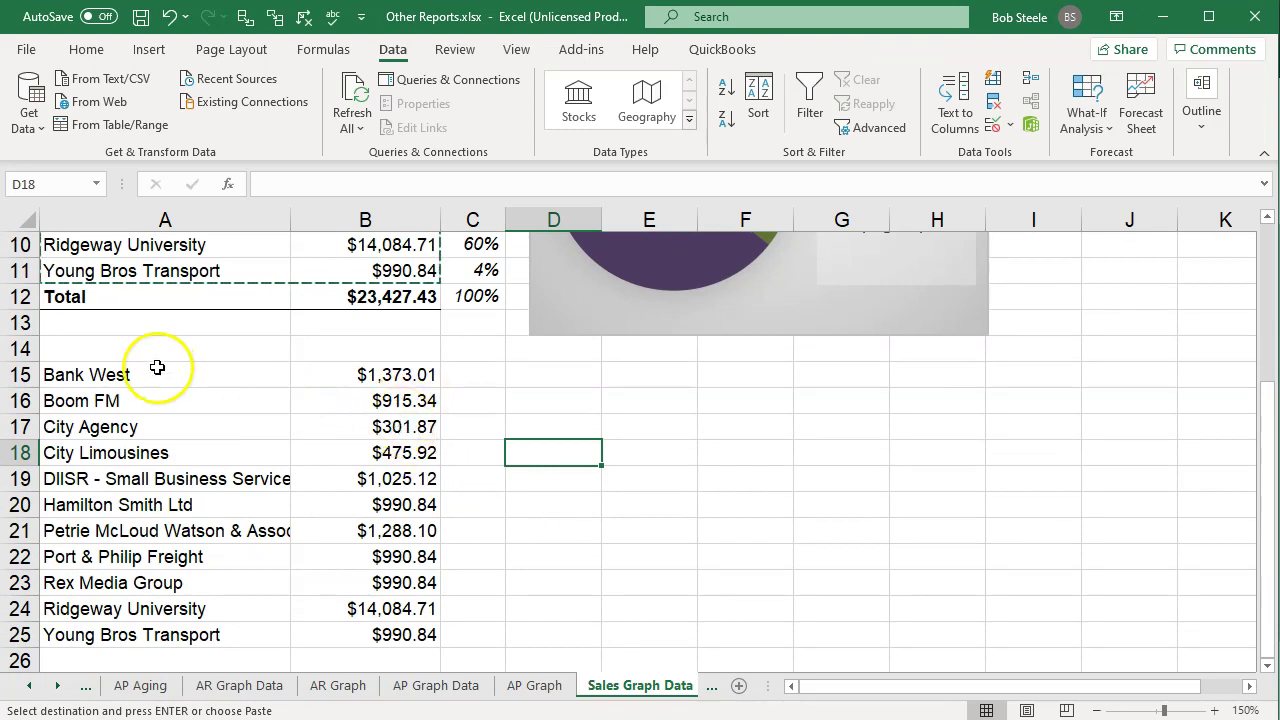
{"action": "left_click_drag", "start_coordinate": [89, 343], "coordinate": [407, 636]}
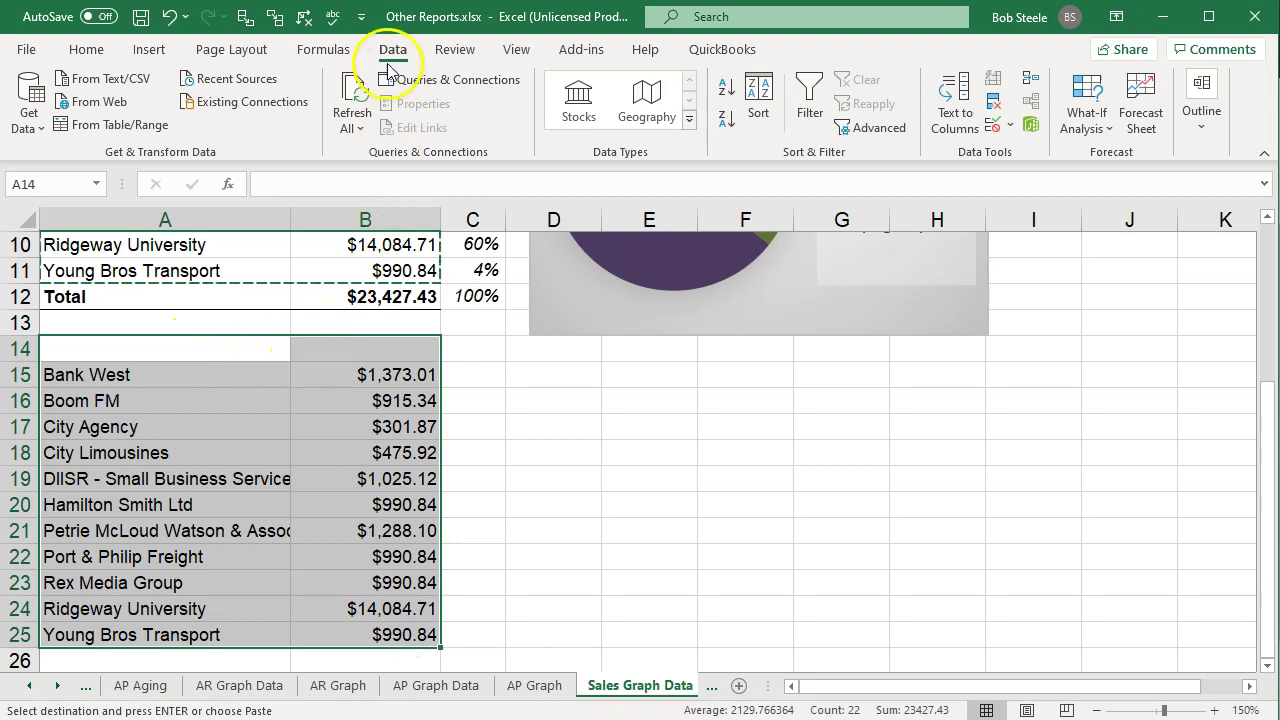
{"action": "left_click", "coordinate": [810, 116]}
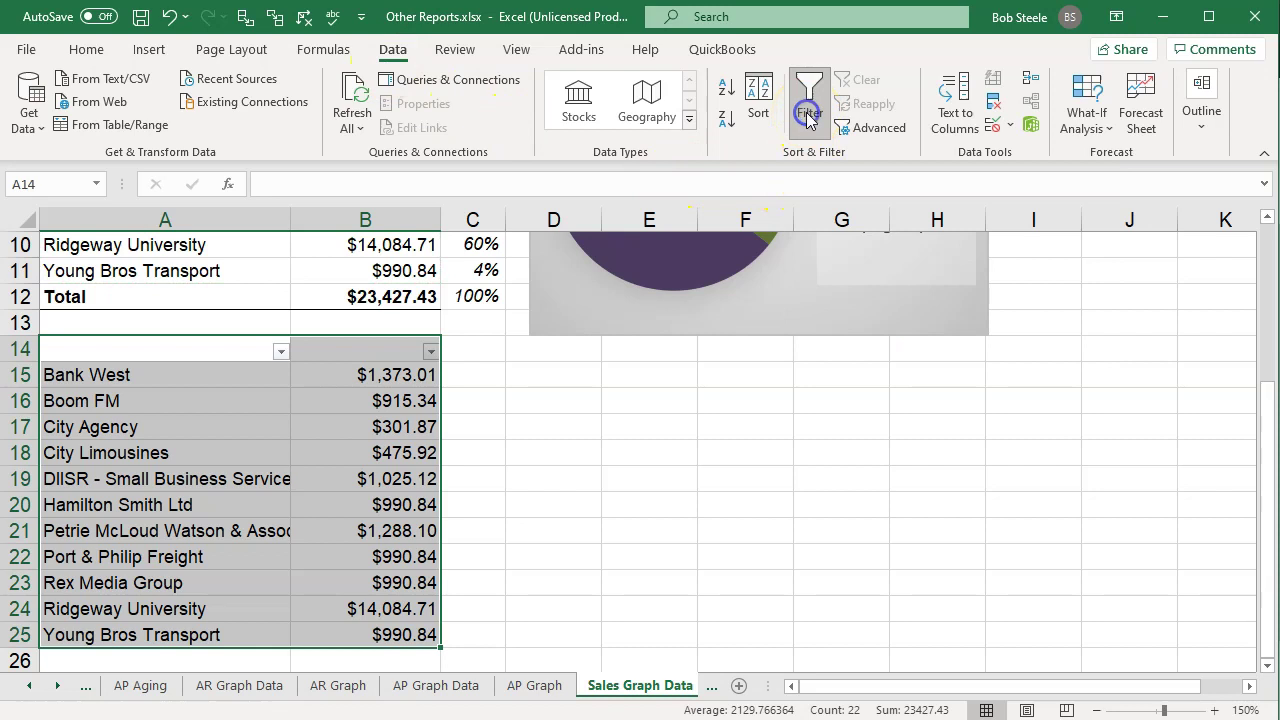
{"action": "left_click", "coordinate": [430, 352]}
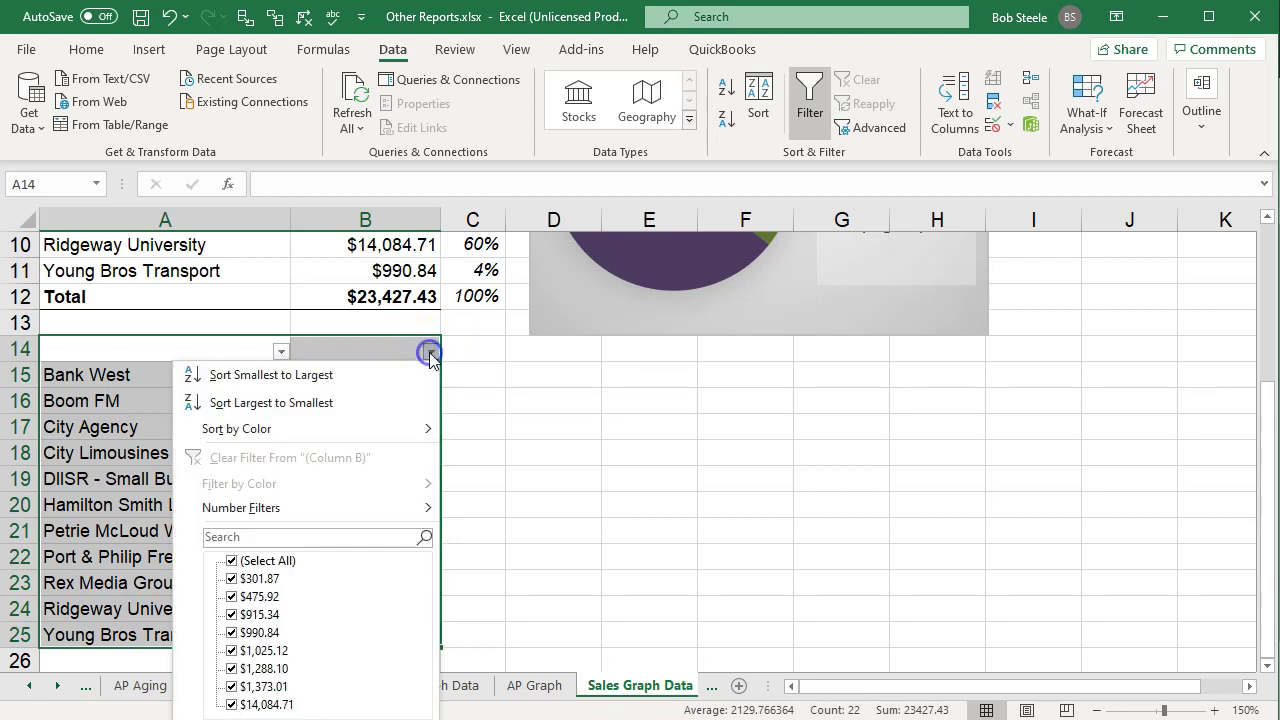
{"action": "left_click", "coordinate": [386, 397]}
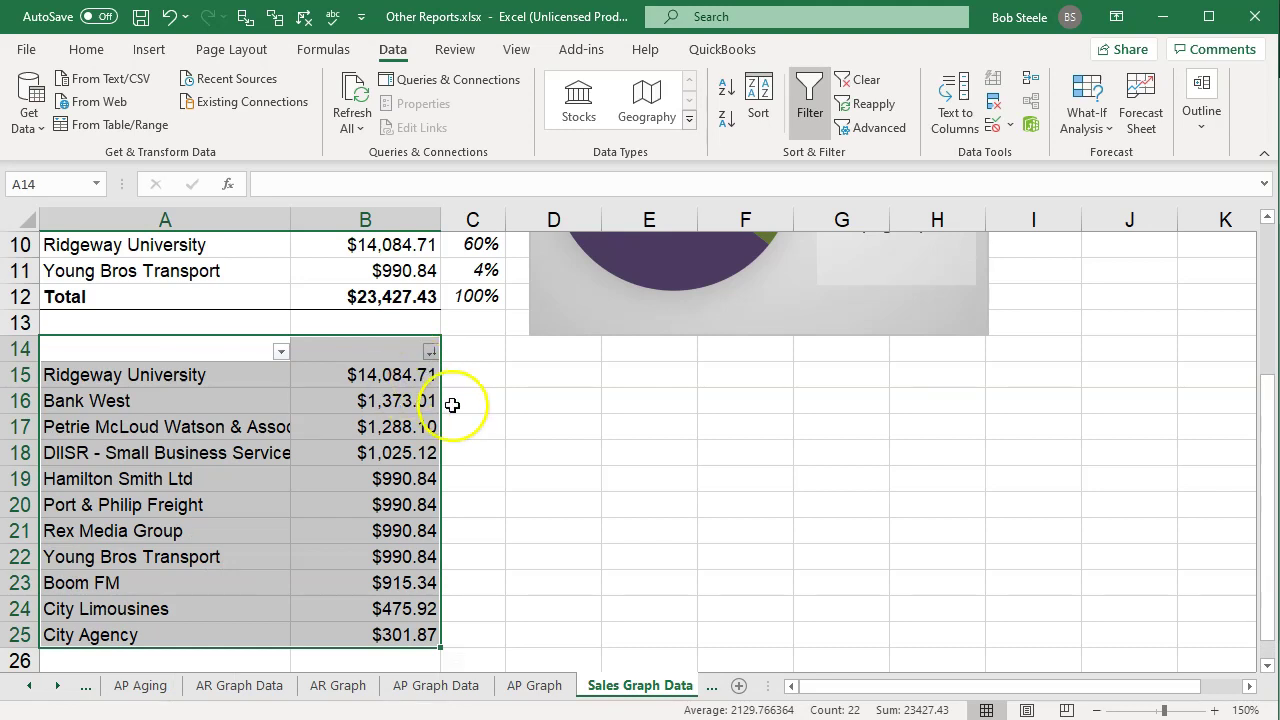
Step: Remove the filter from the sorted contact list
{"action": "left_click", "coordinate": [506, 430]}
{"action": "left_click", "coordinate": [797, 125]}
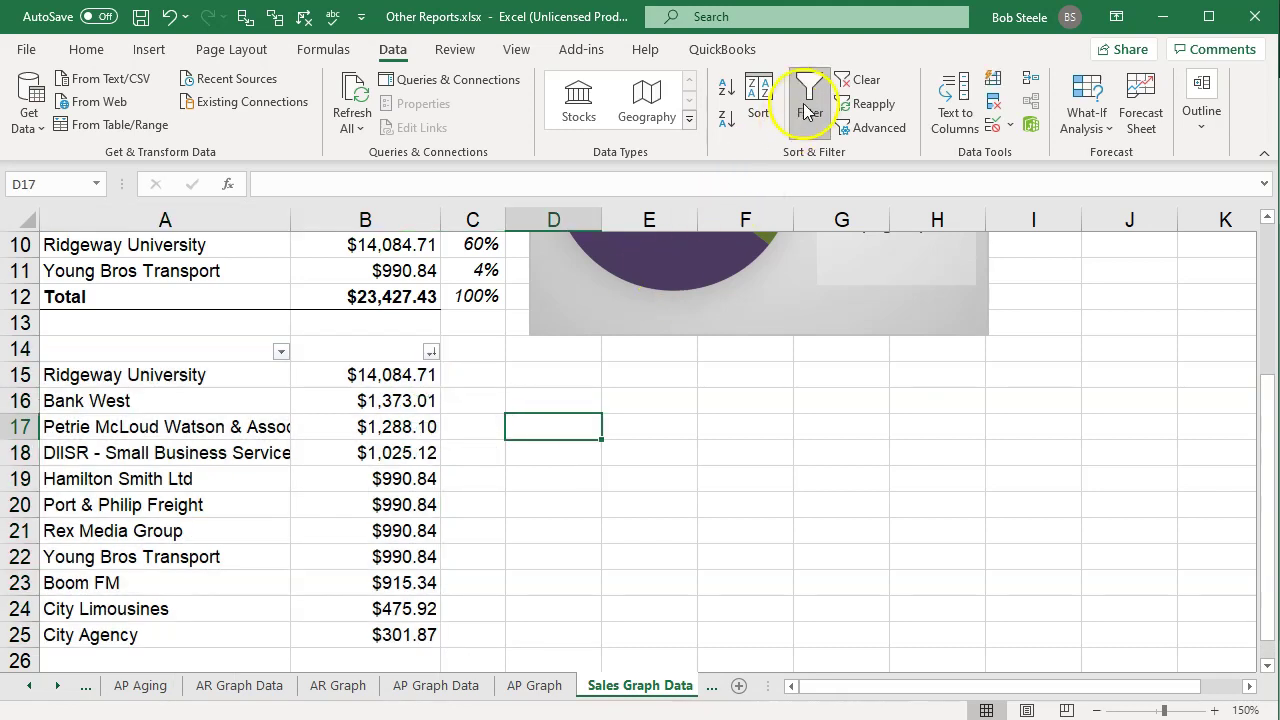
{"action": "left_click", "coordinate": [550, 514]}
Step: Total the seven smallest amounts in B19:B25 and enter 5656.49 as the combined amount in B19
{"action": "scroll", "coordinate": [550, 514], "scroll_direction": "down", "scroll_amount": 1}
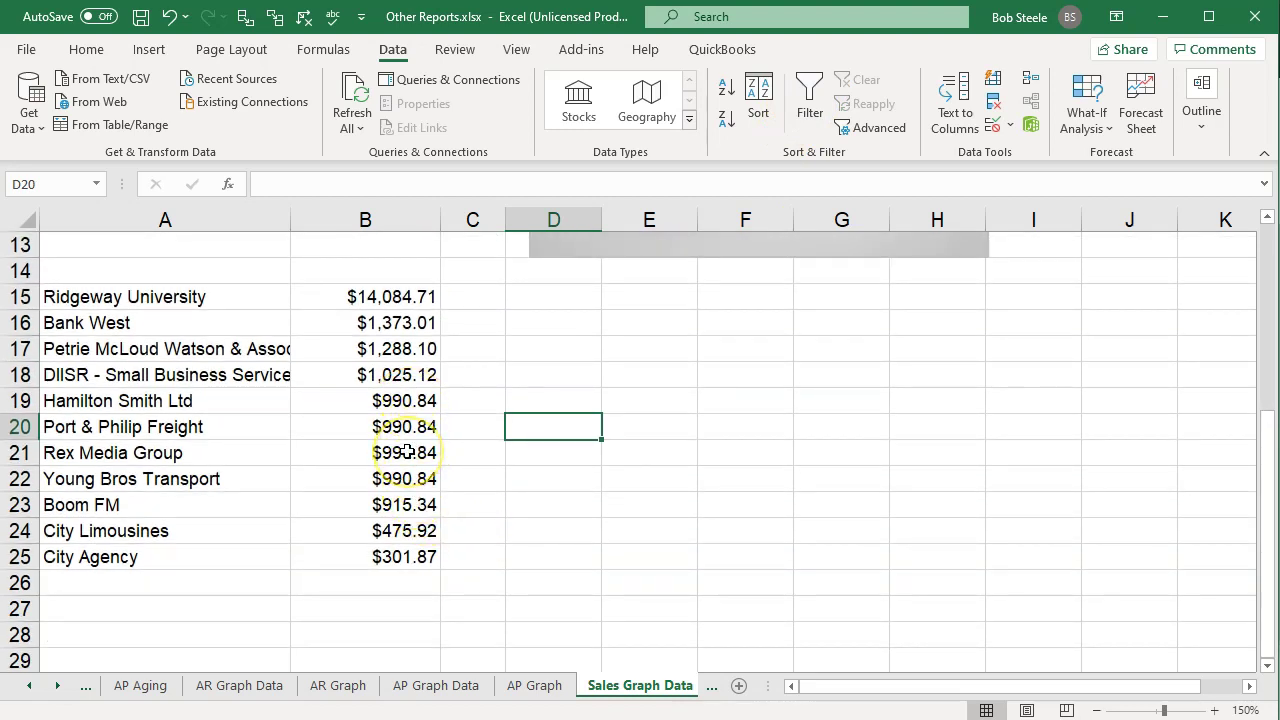
{"action": "left_click_drag", "start_coordinate": [409, 505], "coordinate": [411, 563]}
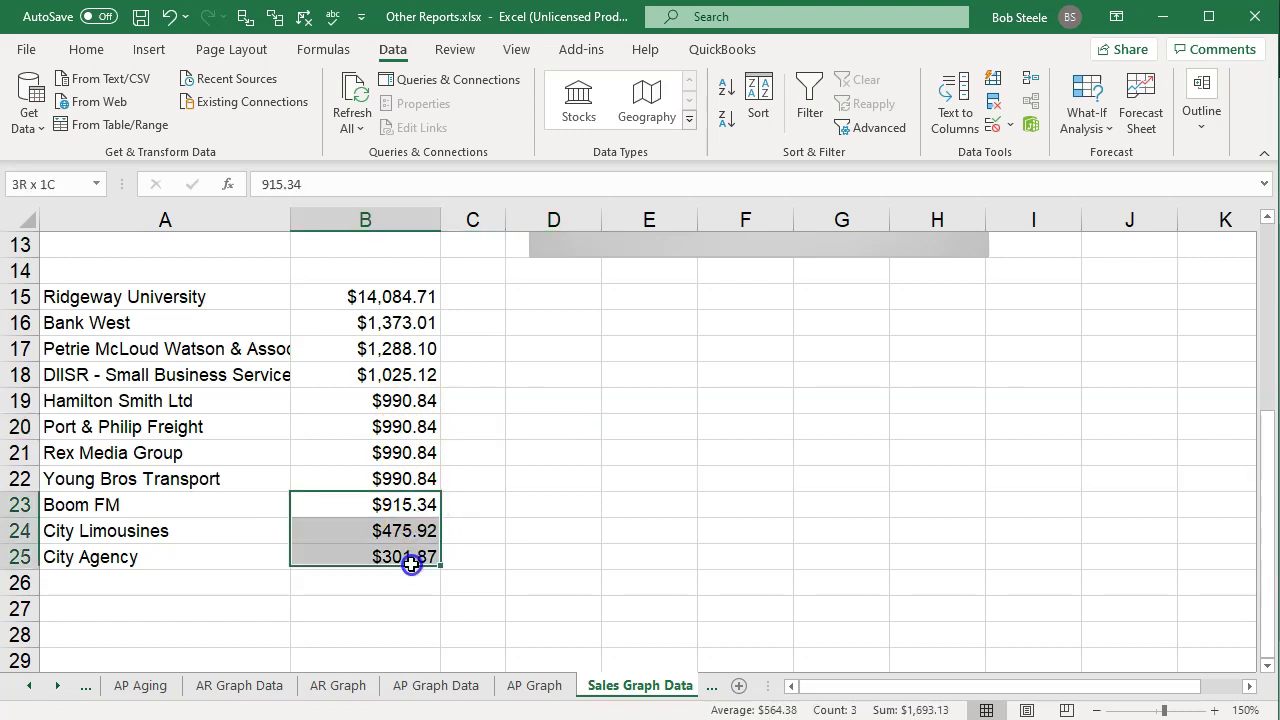
{"action": "left_click_drag", "start_coordinate": [408, 452], "coordinate": [404, 535]}
{"action": "left_click_drag", "start_coordinate": [403, 401], "coordinate": [396, 556]}
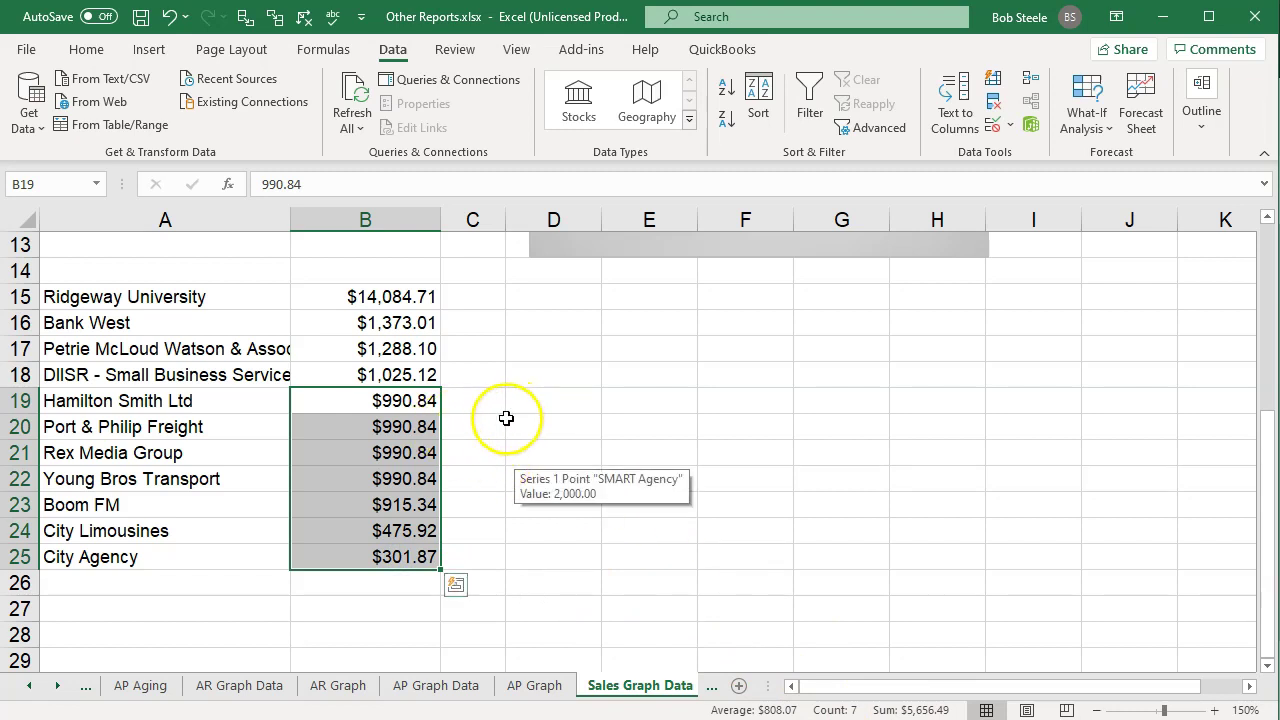
{"action": "left_click", "coordinate": [382, 399]}
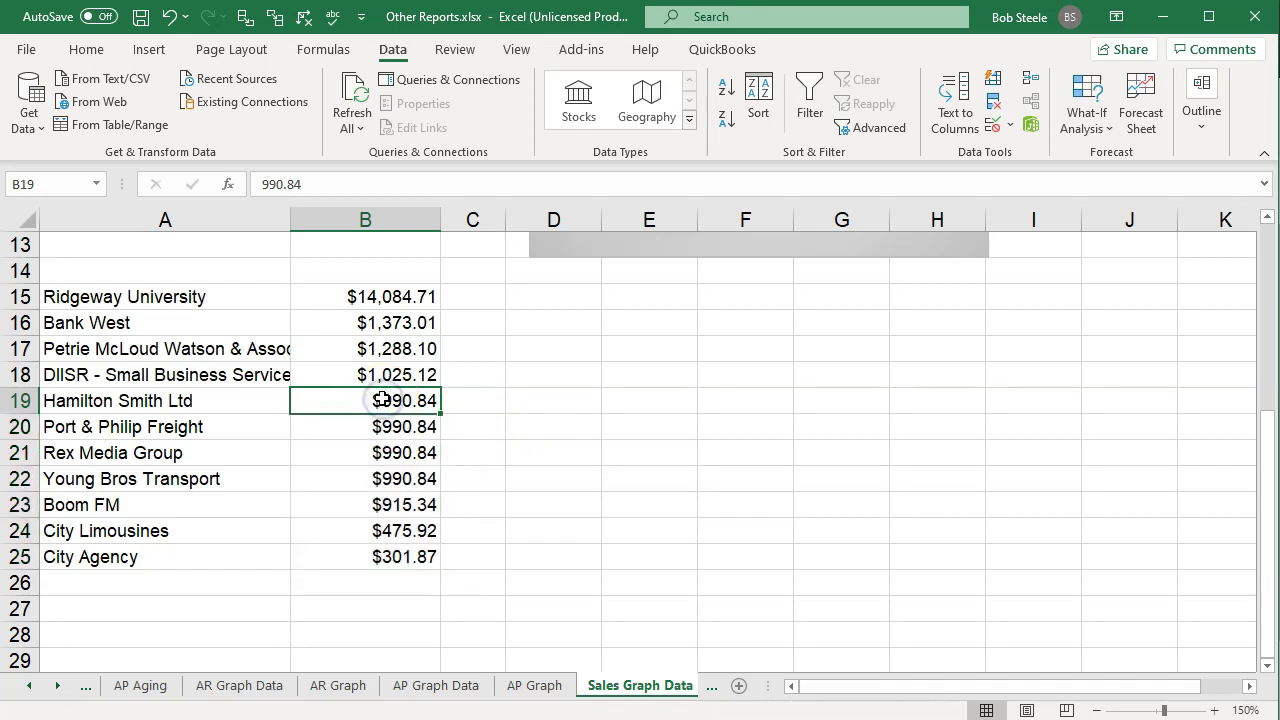
{"action": "type", "text": "5,"}
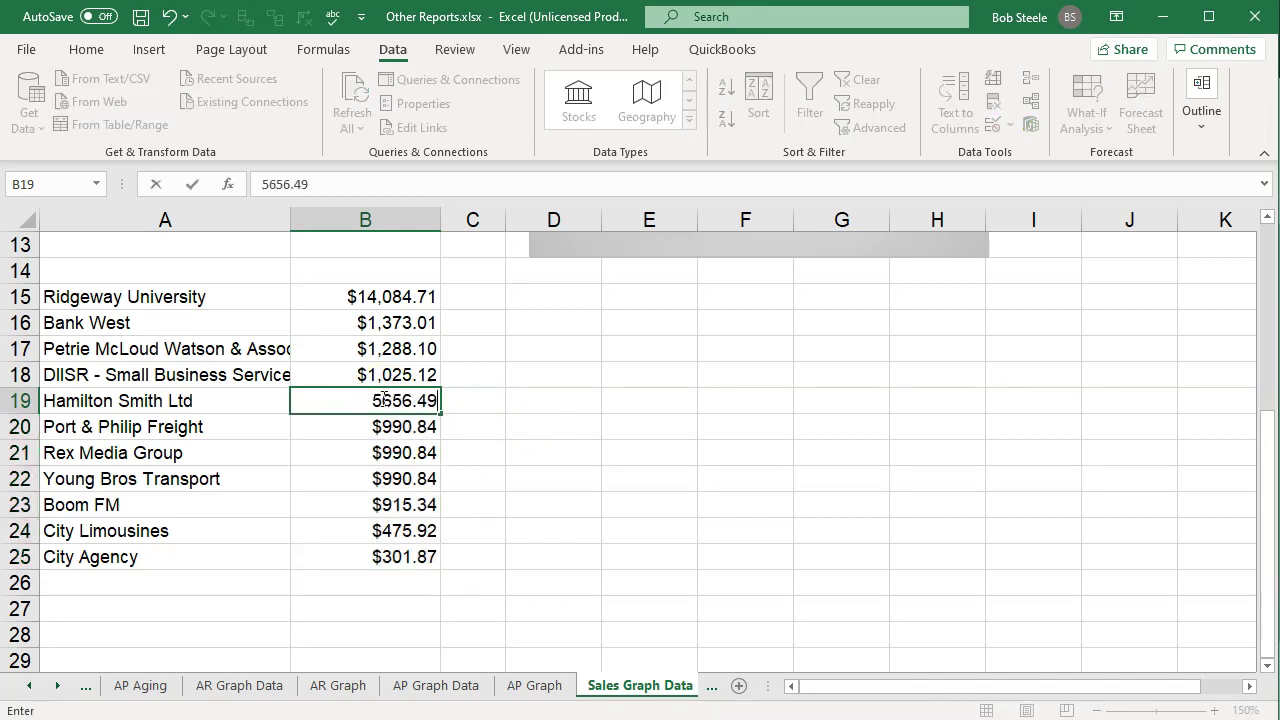
{"action": "type", "text": "656.49"}
{"action": "key", "text": "Return"}
Step: Clear the individual small amounts in B20:B25
{"action": "left_click_drag", "start_coordinate": [409, 425], "coordinate": [416, 559]}
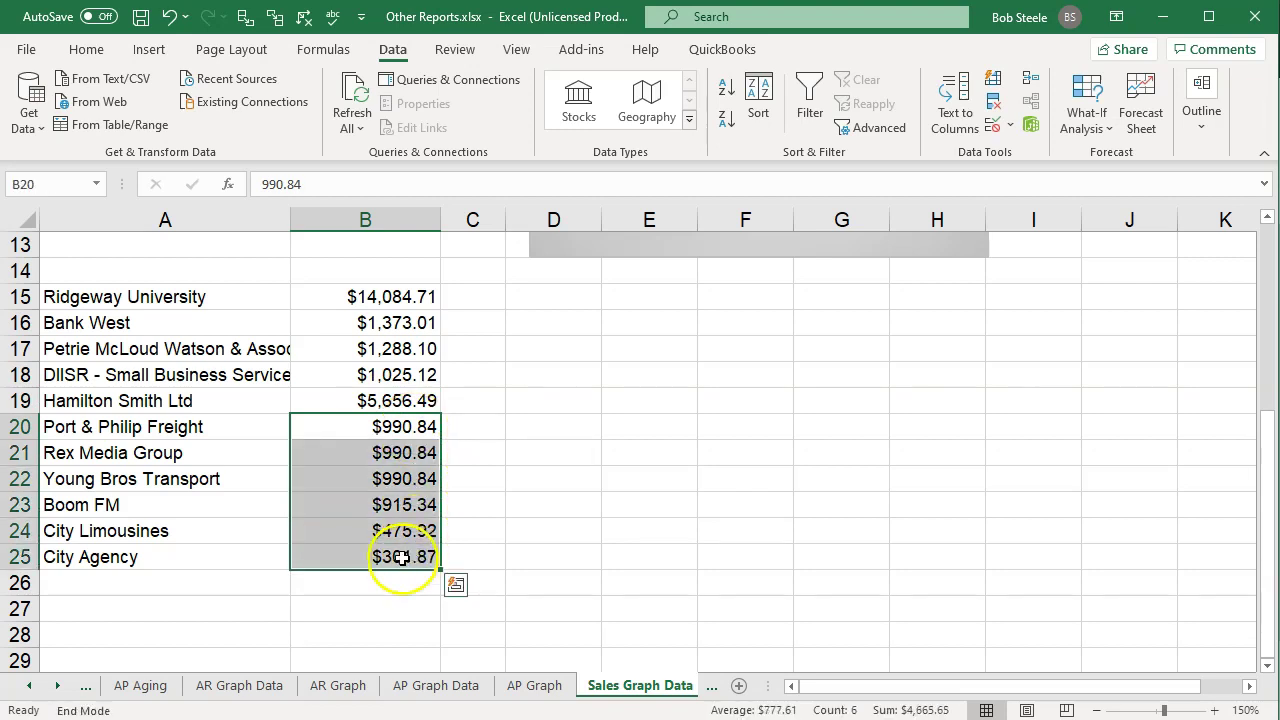
{"action": "left_click", "coordinate": [366, 510]}
{"action": "left_click_drag", "start_coordinate": [365, 428], "coordinate": [373, 557]}
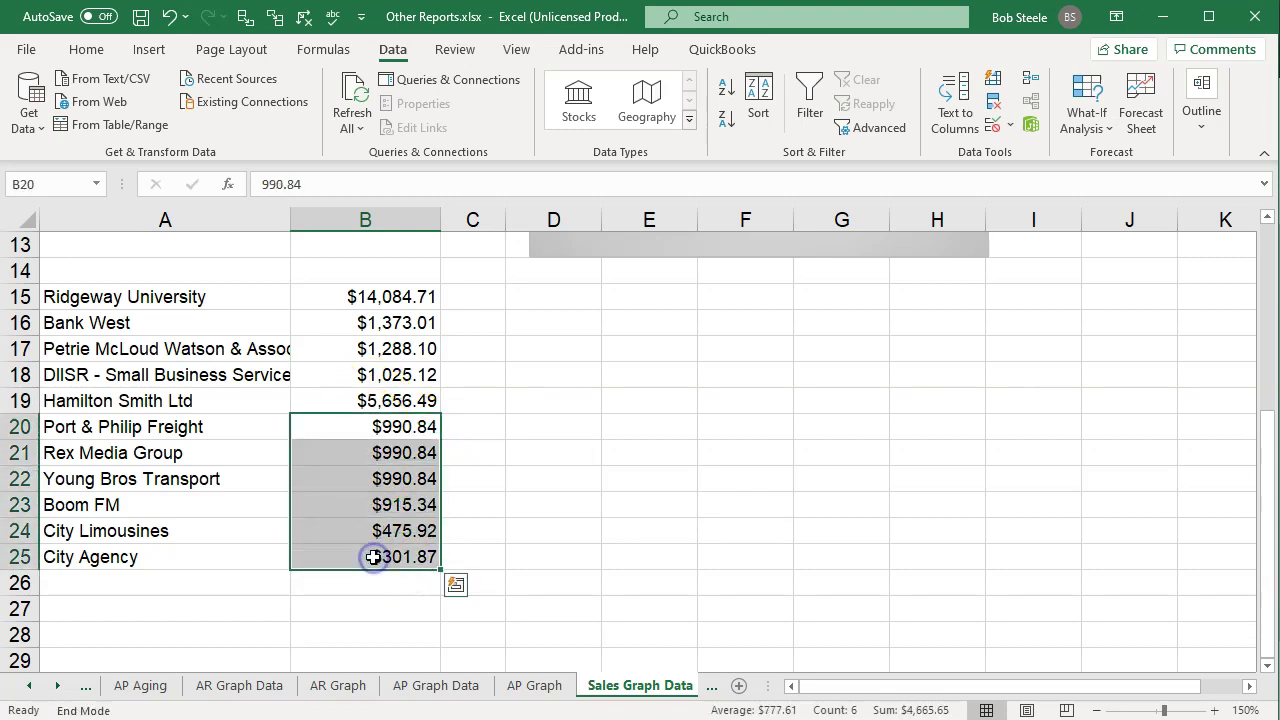
{"action": "key", "text": "Delete"}
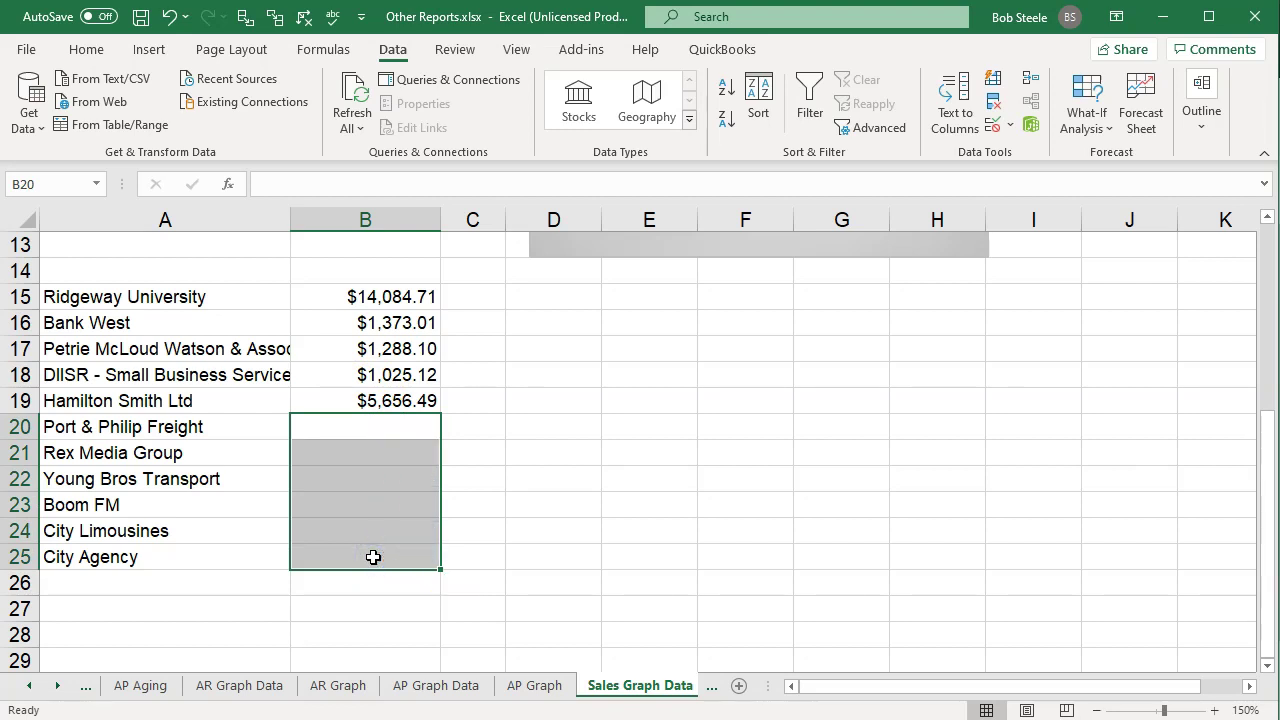
Step: Relabel A19 as Other and clear the remaining contact names in A20:A25
{"action": "left_click", "coordinate": [139, 401]}
{"action": "type", "text": "Other"}
{"action": "key", "text": "Return"}
{"action": "left_click_drag", "start_coordinate": [120, 428], "coordinate": [108, 559]}
{"action": "key", "text": "Delete"}
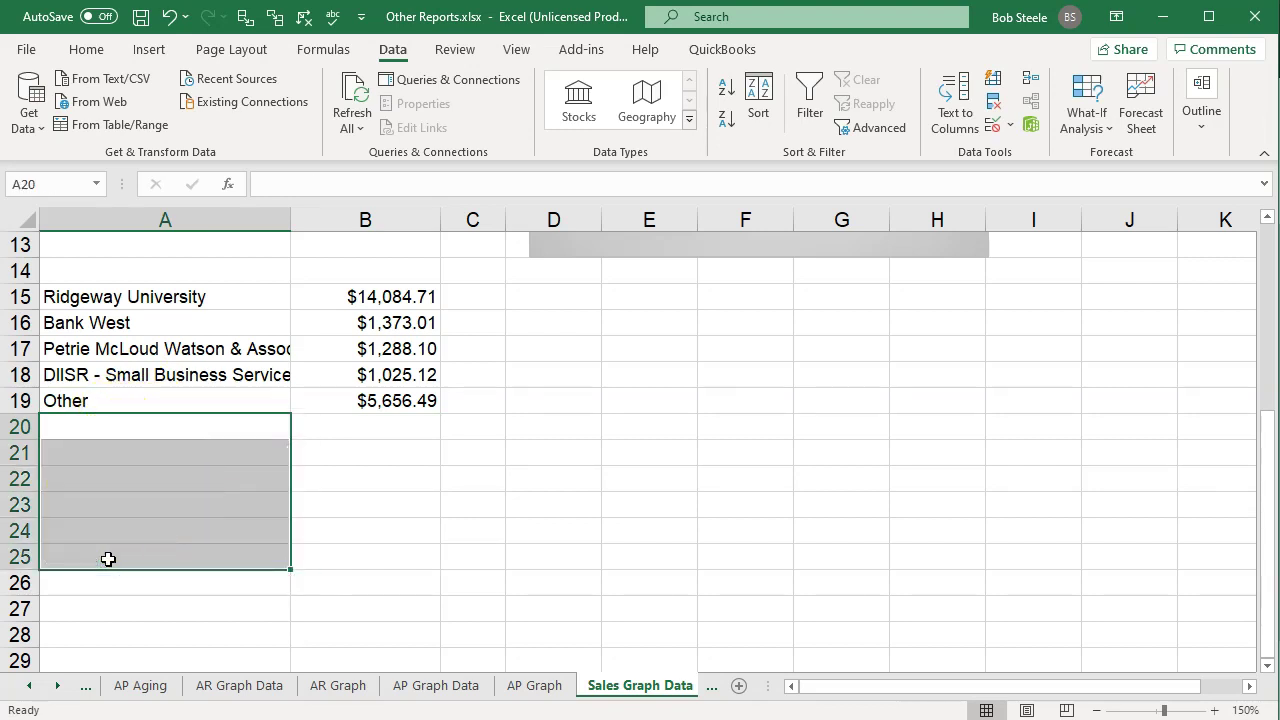
Step: Sum B15:B20 in cell B21 and compare the result with the original total in B12
{"action": "left_click", "coordinate": [366, 460]}
{"action": "type", "text": "=sum("}
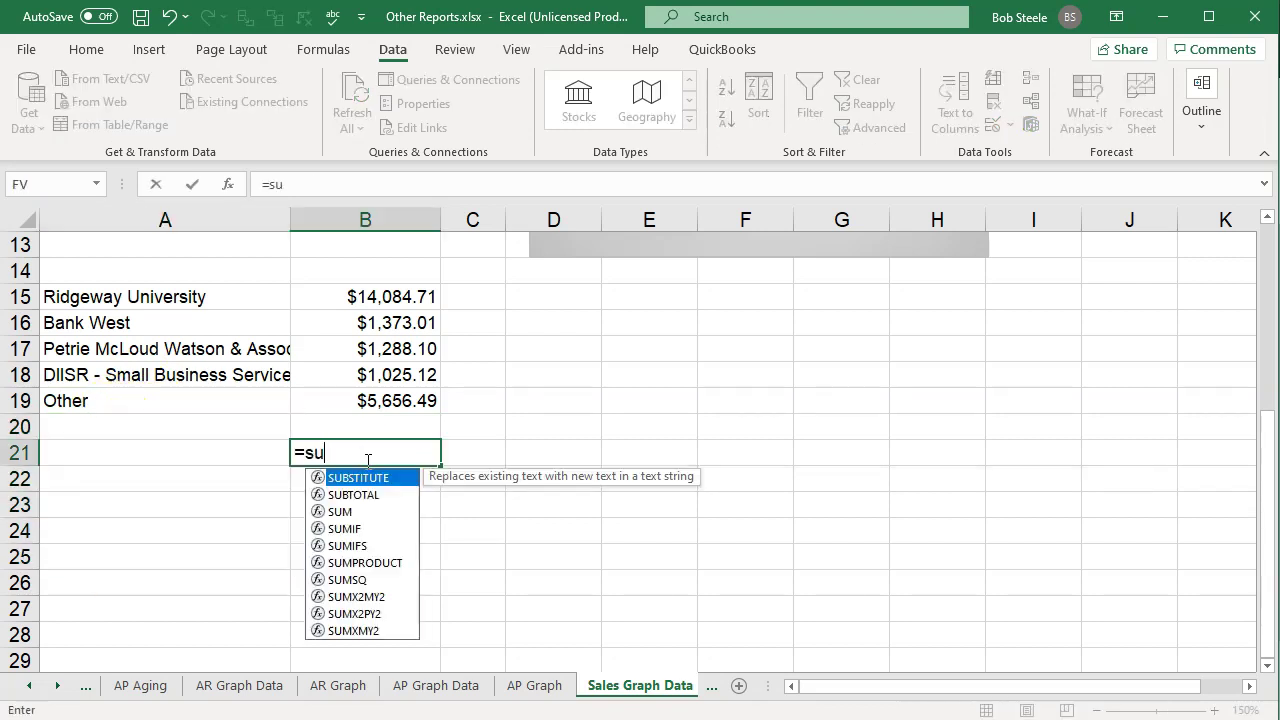
{"action": "key", "text": "Up"}
{"action": "key", "text": "shift+Up"}
{"action": "key", "text": "shift+Up"}
{"action": "key", "text": "shift+Up"}
{"action": "key", "text": "shift+Up"}
{"action": "key", "text": "shift+Up"}
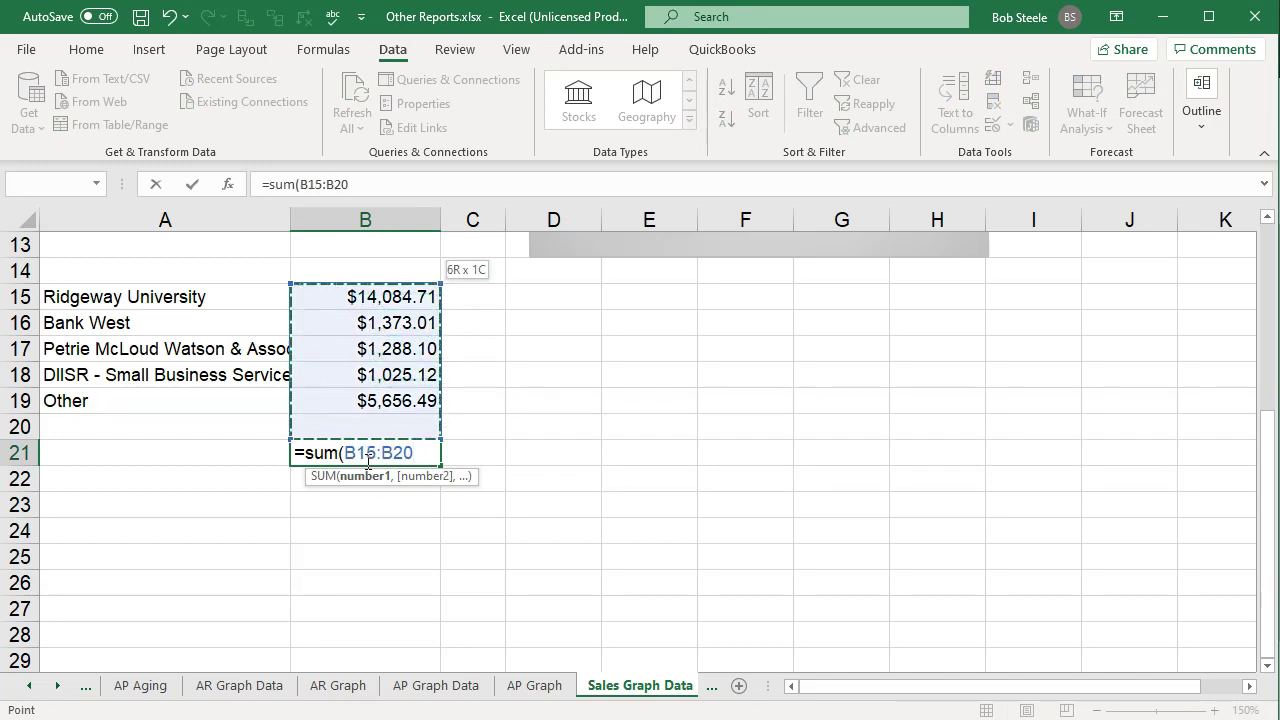
{"action": "key", "text": "Return"}
{"action": "scroll", "coordinate": [366, 462], "scroll_direction": "up", "scroll_amount": 2}
{"action": "left_click", "coordinate": [361, 376]}
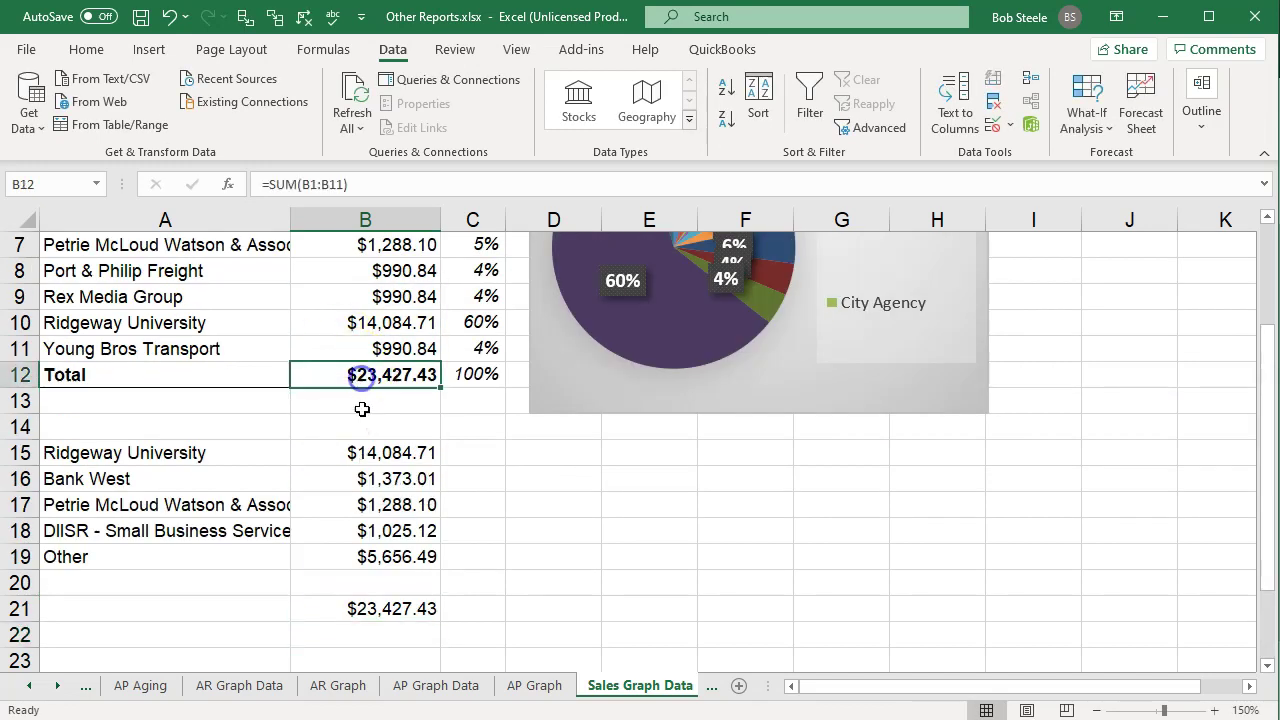
{"action": "scroll", "coordinate": [397, 490], "scroll_direction": "down", "scroll_amount": 1}
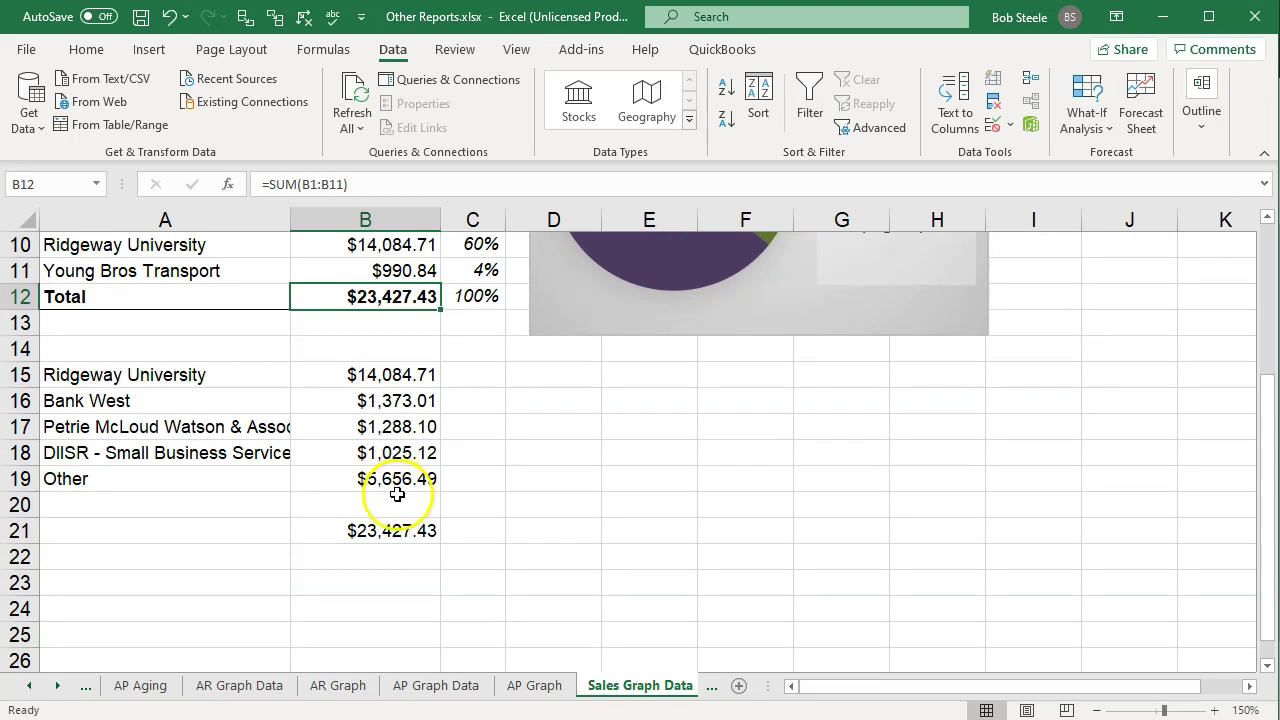
Step: Insert a 2-D pie chart from A15:B19 and place it beside the condensed list
{"action": "left_click_drag", "start_coordinate": [130, 375], "coordinate": [385, 477]}
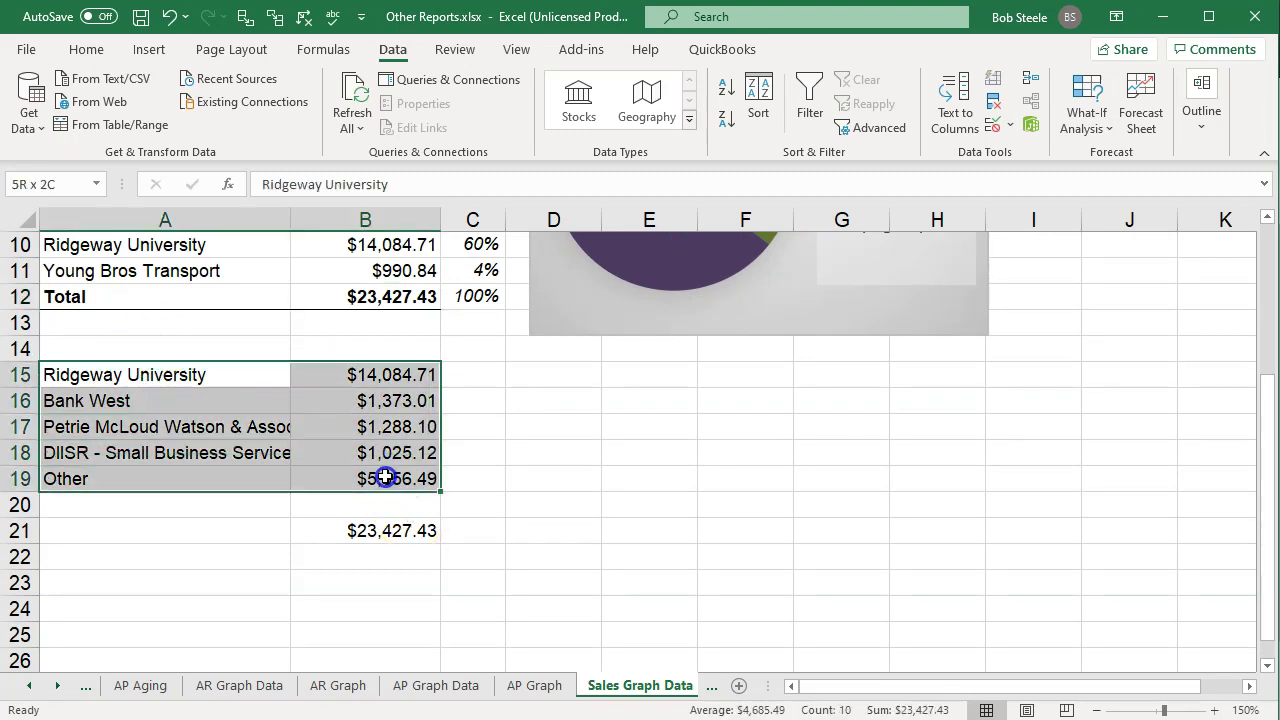
{"action": "left_click", "coordinate": [151, 50]}
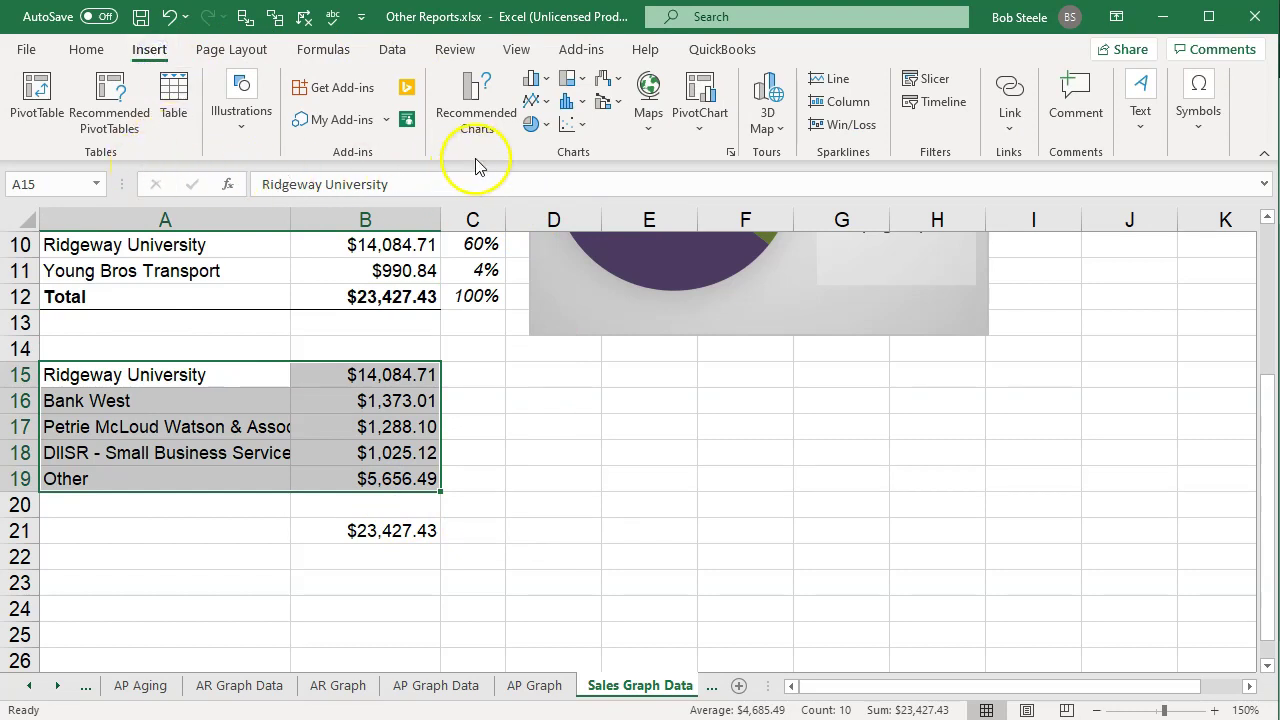
{"action": "left_click", "coordinate": [533, 124]}
{"action": "left_click", "coordinate": [556, 177]}
{"action": "left_click", "coordinate": [340, 283]}
{"action": "left_click_drag", "start_coordinate": [340, 283], "coordinate": [465, 323]}
{"action": "scroll", "coordinate": [943, 490], "scroll_direction": "down", "scroll_amount": 1}
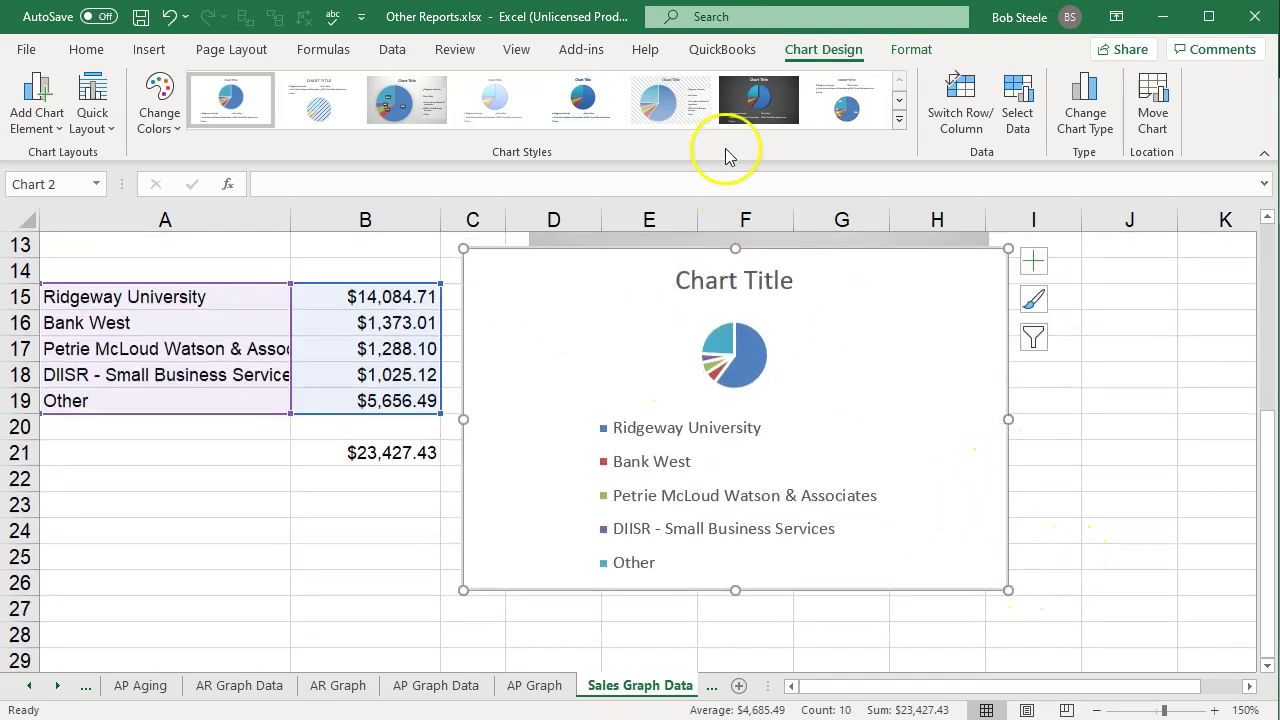
Step: Apply the third chart style, with a grey gradient background and dark percentage labels, and enlarge the new pie chart to about row 32
{"action": "left_click", "coordinate": [418, 112]}
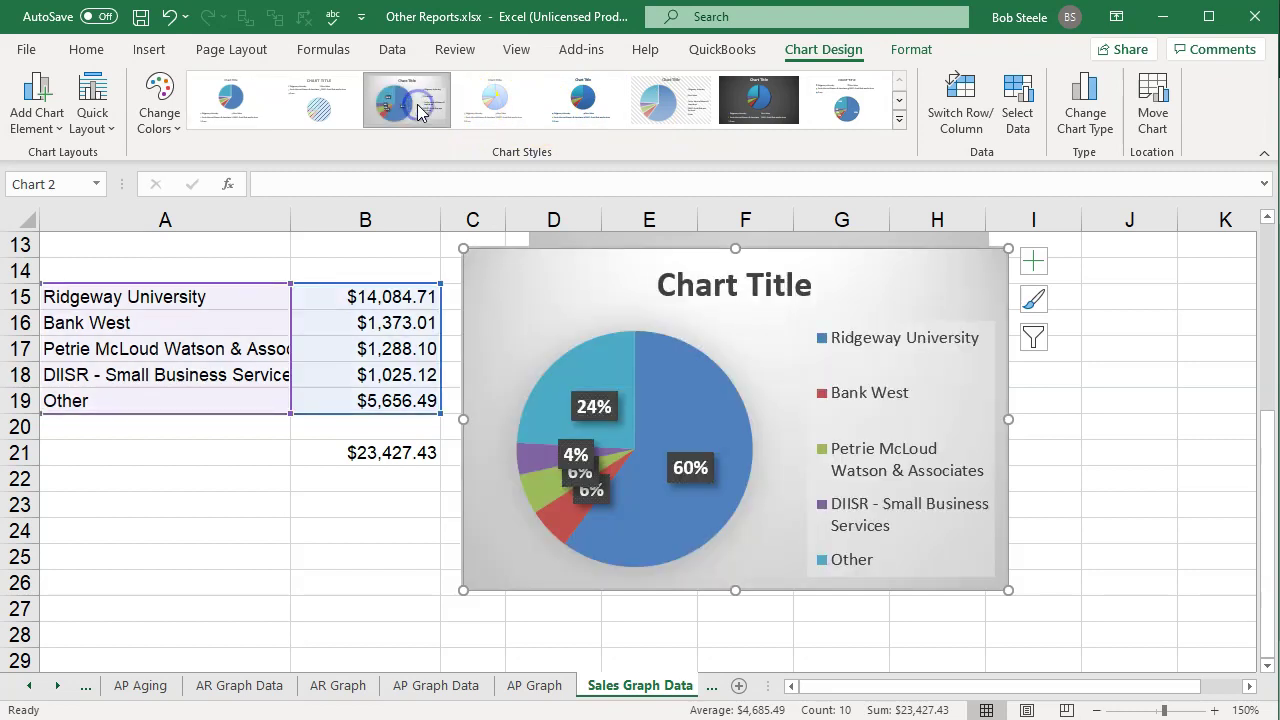
{"action": "left_click_drag", "start_coordinate": [1008, 590], "coordinate": [1102, 658]}
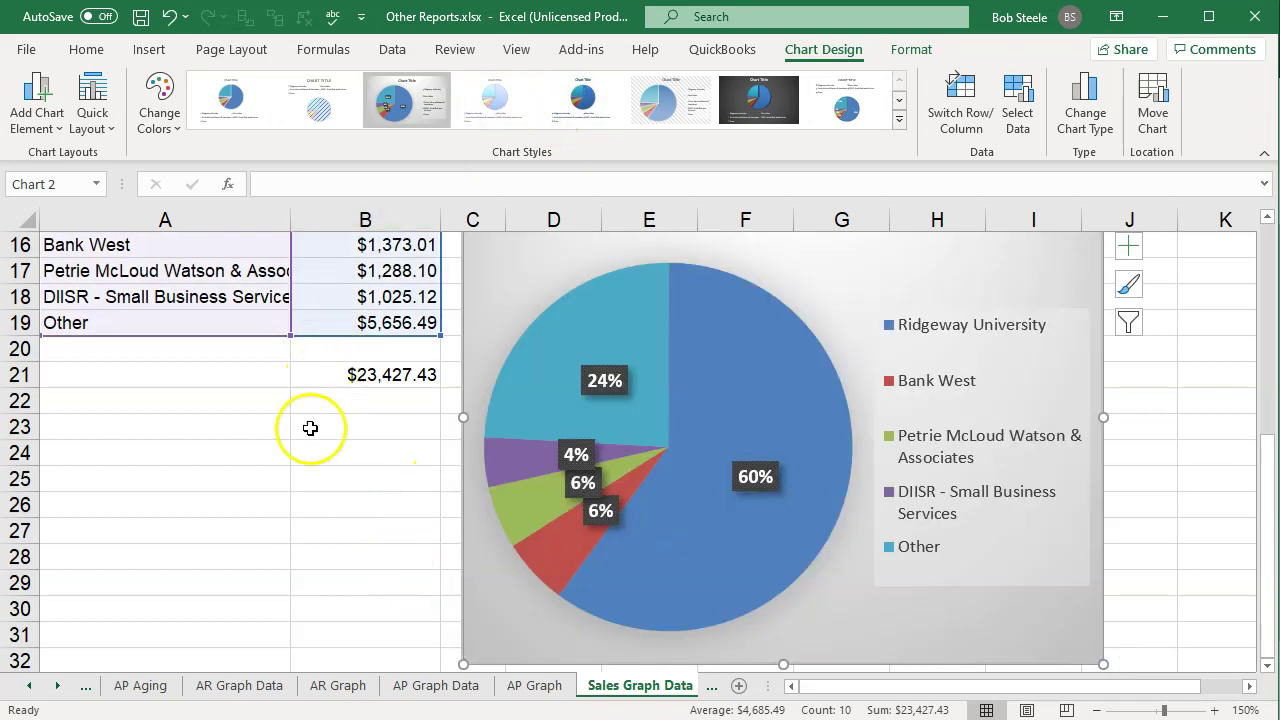
{"action": "scroll", "coordinate": [280, 495], "scroll_direction": "up", "scroll_amount": 2}
{"action": "scroll", "coordinate": [276, 532], "scroll_direction": "down", "scroll_amount": 2}
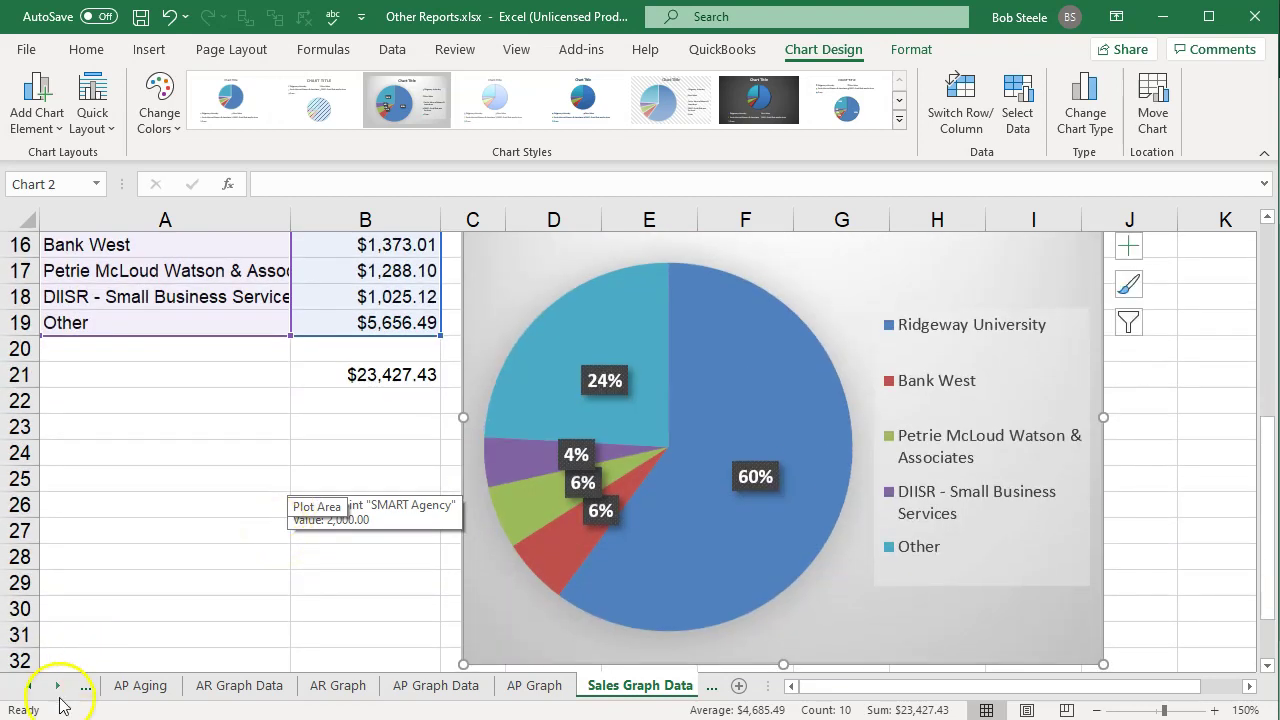
{"action": "left_click", "coordinate": [57, 686]}
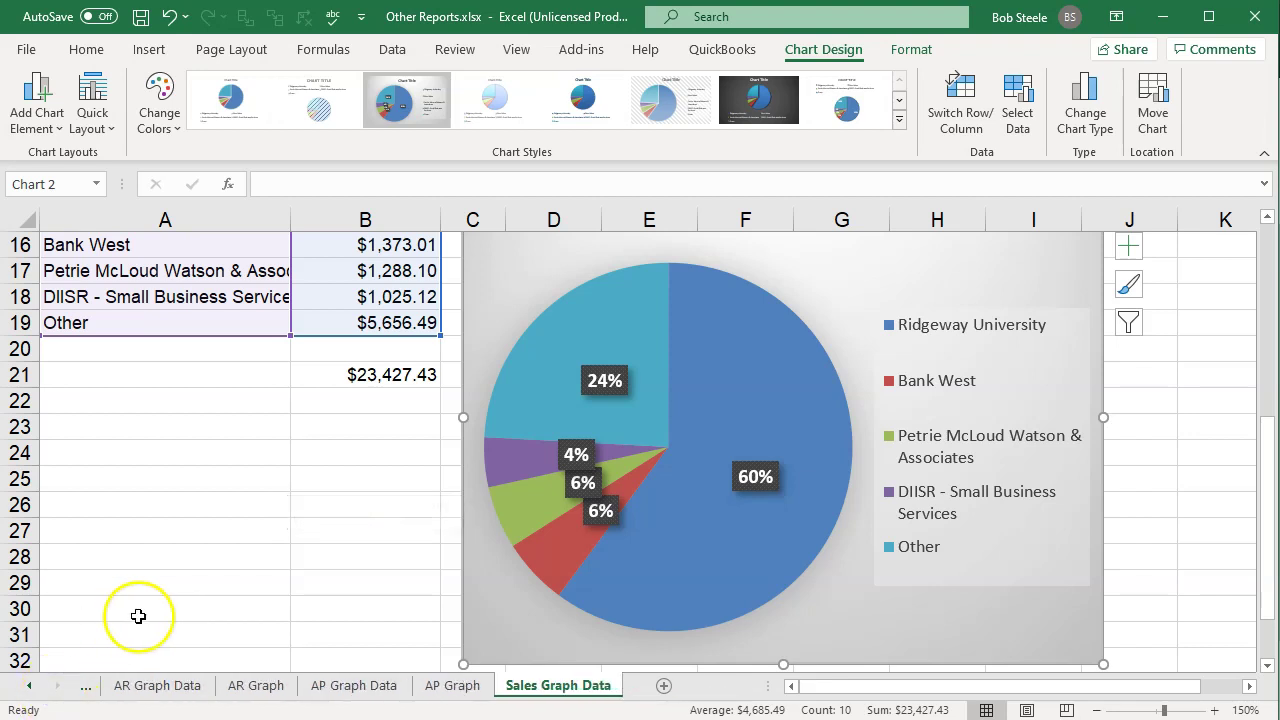
{"action": "scroll", "coordinate": [303, 540], "scroll_direction": "up", "scroll_amount": 2}
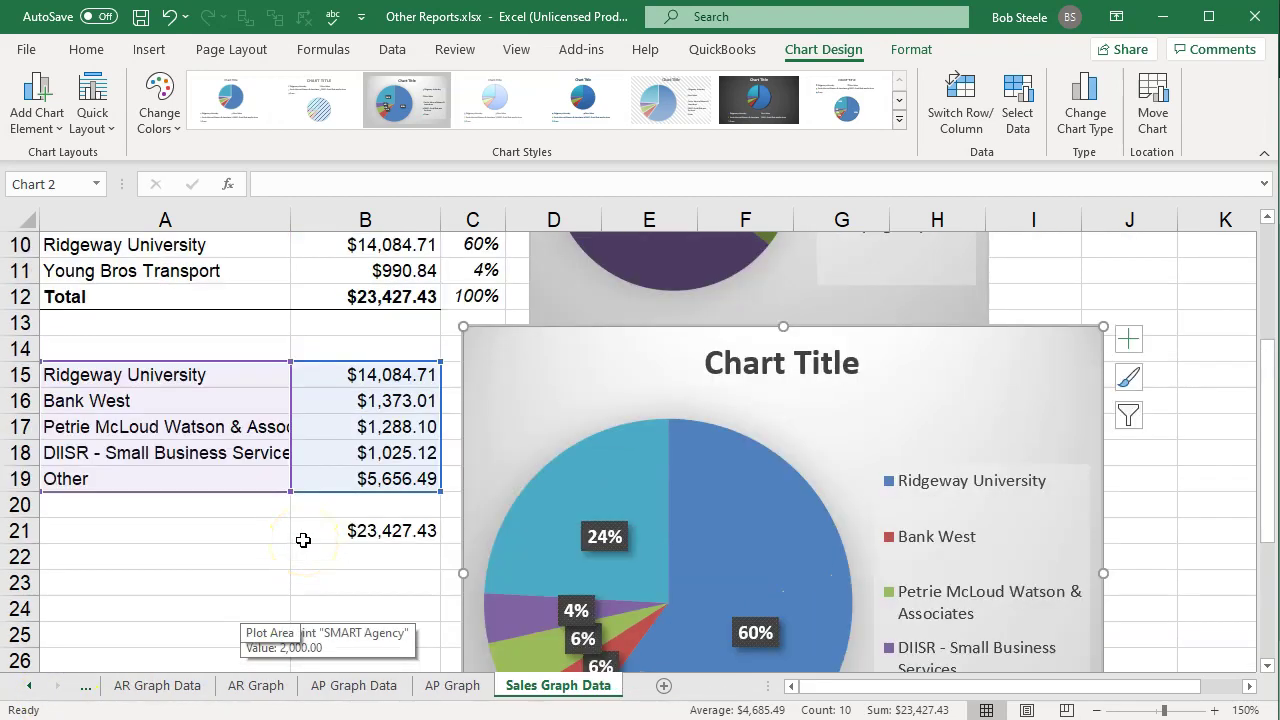
{"action": "left_click", "coordinate": [790, 362]}
{"action": "left_click", "coordinate": [800, 393]}
{"action": "key", "text": "Delete"}
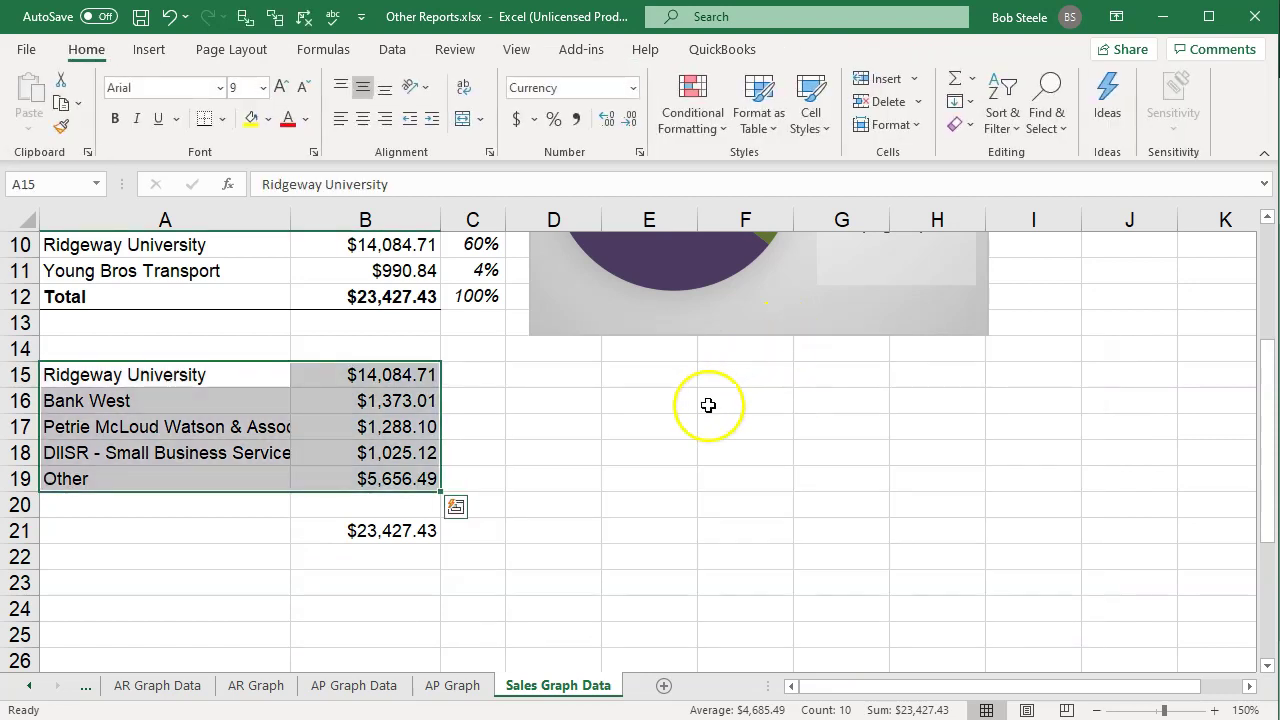
{"action": "left_click", "coordinate": [170, 16]}
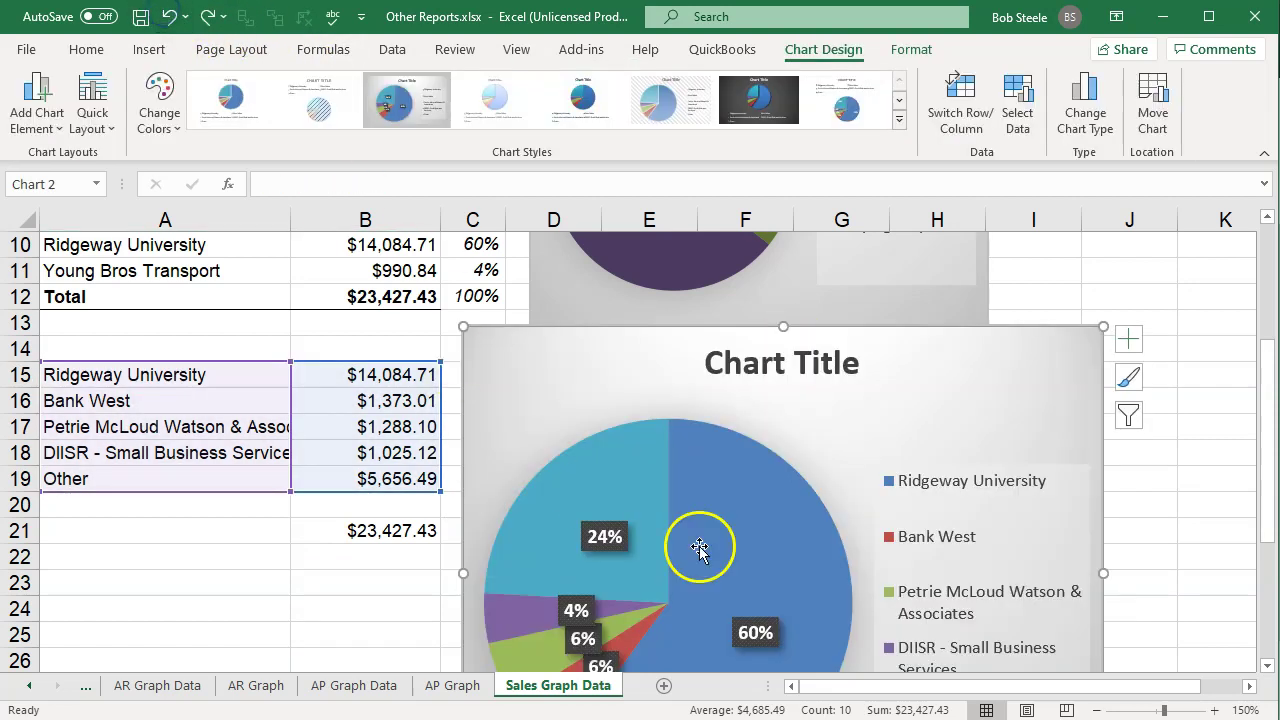
Step: Remove the new pie chart's title and reposition the chart with its upper corner near D15, clear of the data
{"action": "left_click", "coordinate": [805, 362]}
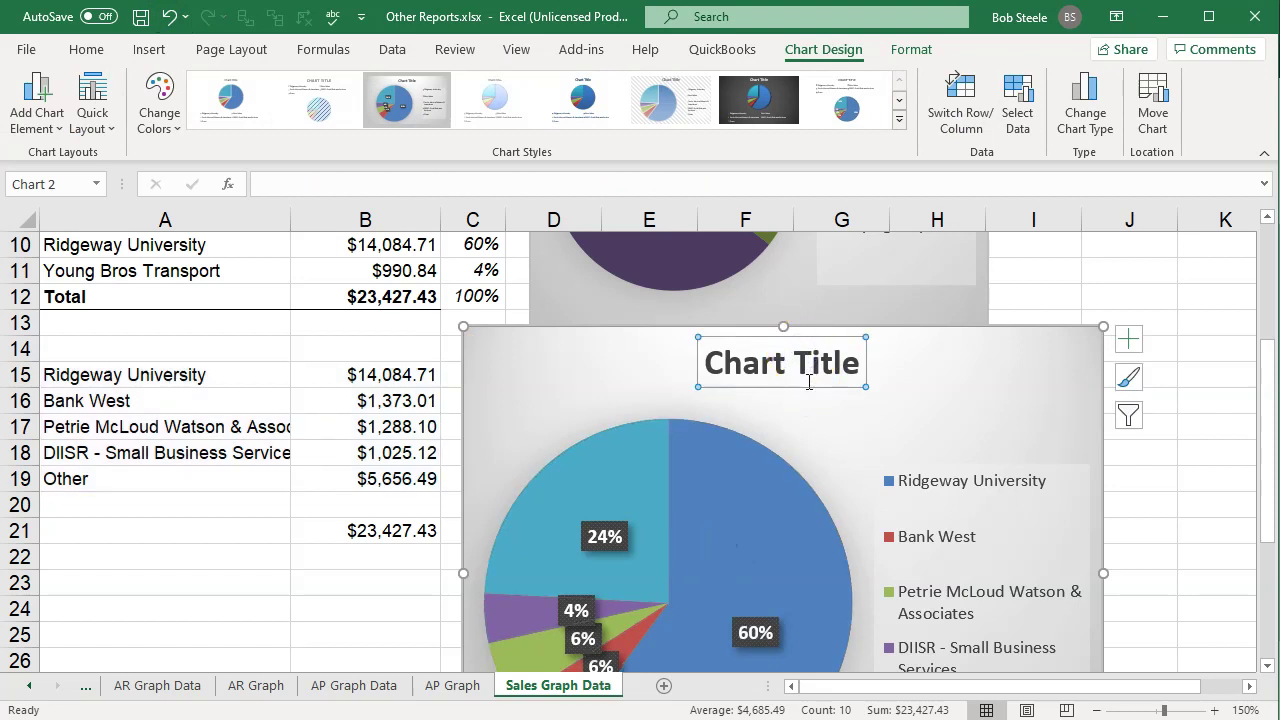
{"action": "key", "text": "Delete"}
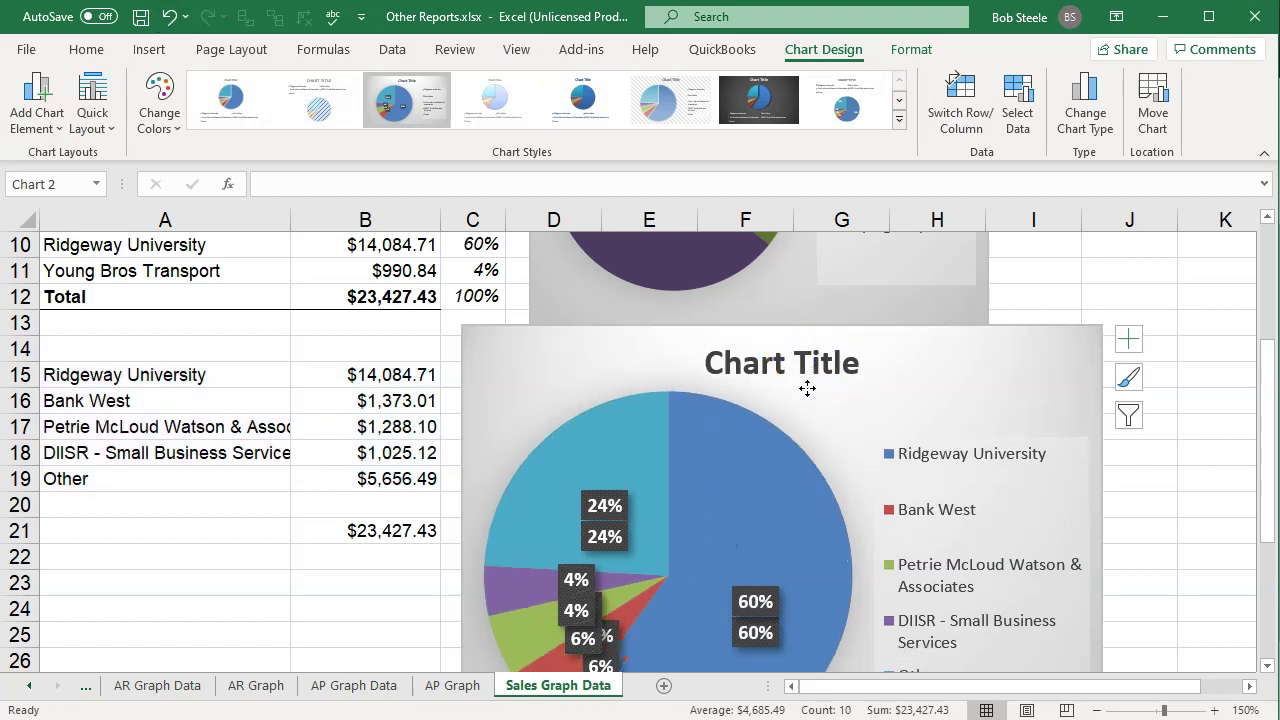
{"action": "left_click_drag", "start_coordinate": [545, 352], "coordinate": [114, 342]}
{"action": "scroll", "coordinate": [316, 383], "scroll_direction": "down", "scroll_amount": 1}
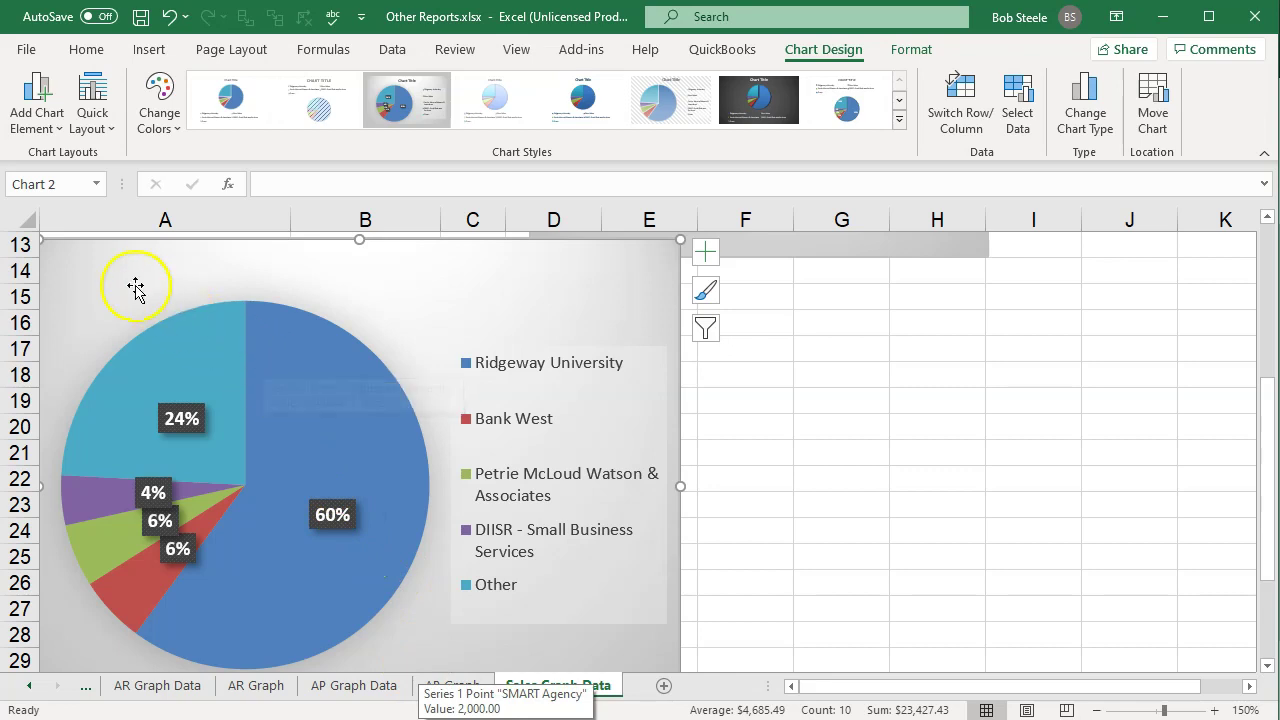
{"action": "left_click_drag", "start_coordinate": [91, 263], "coordinate": [558, 301]}
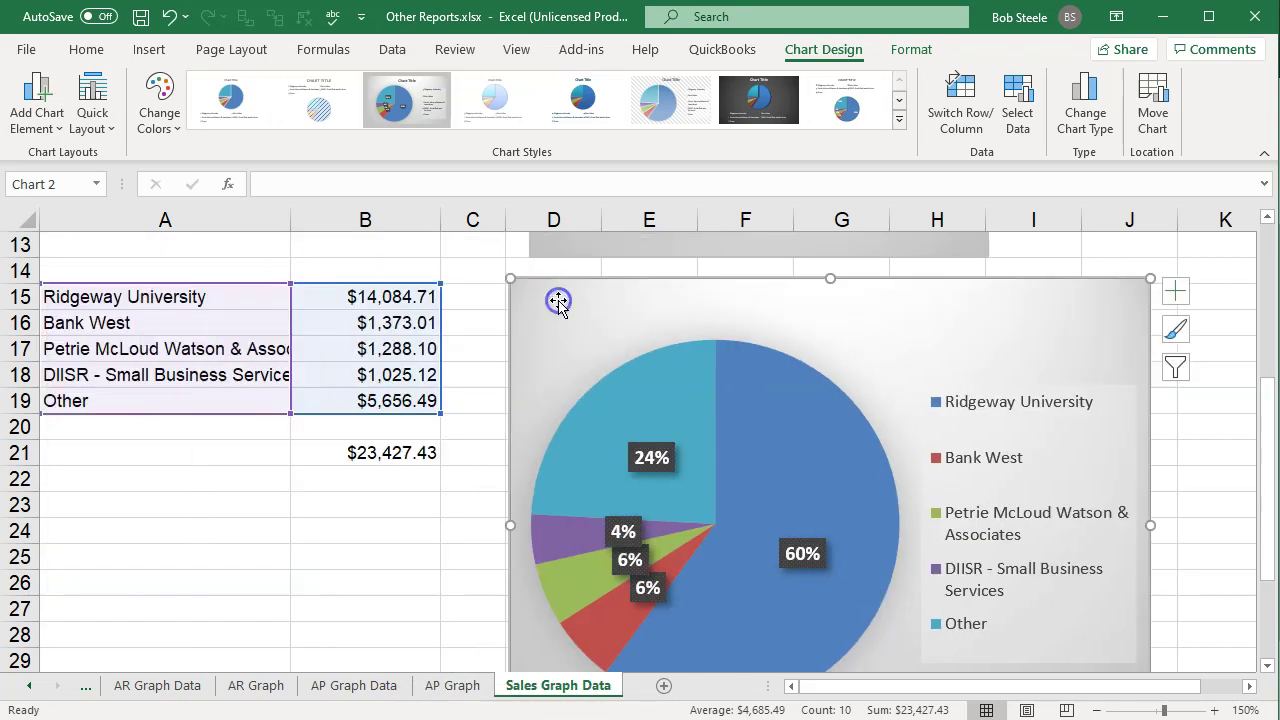
Step: Add a new worksheet after Sales Graph Data and name it Sales Graph
{"action": "left_click", "coordinate": [663, 686]}
{"action": "double_click", "coordinate": [660, 692]}
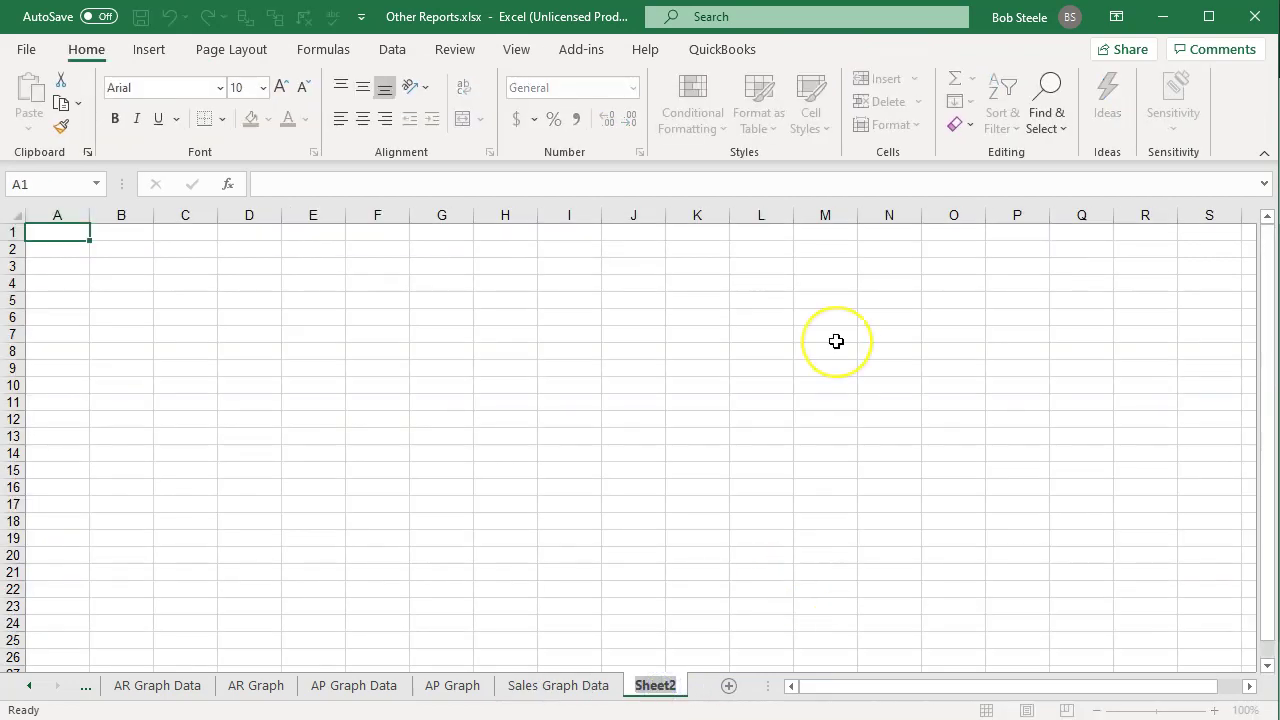
{"action": "type", "text": "Sales Gra"}
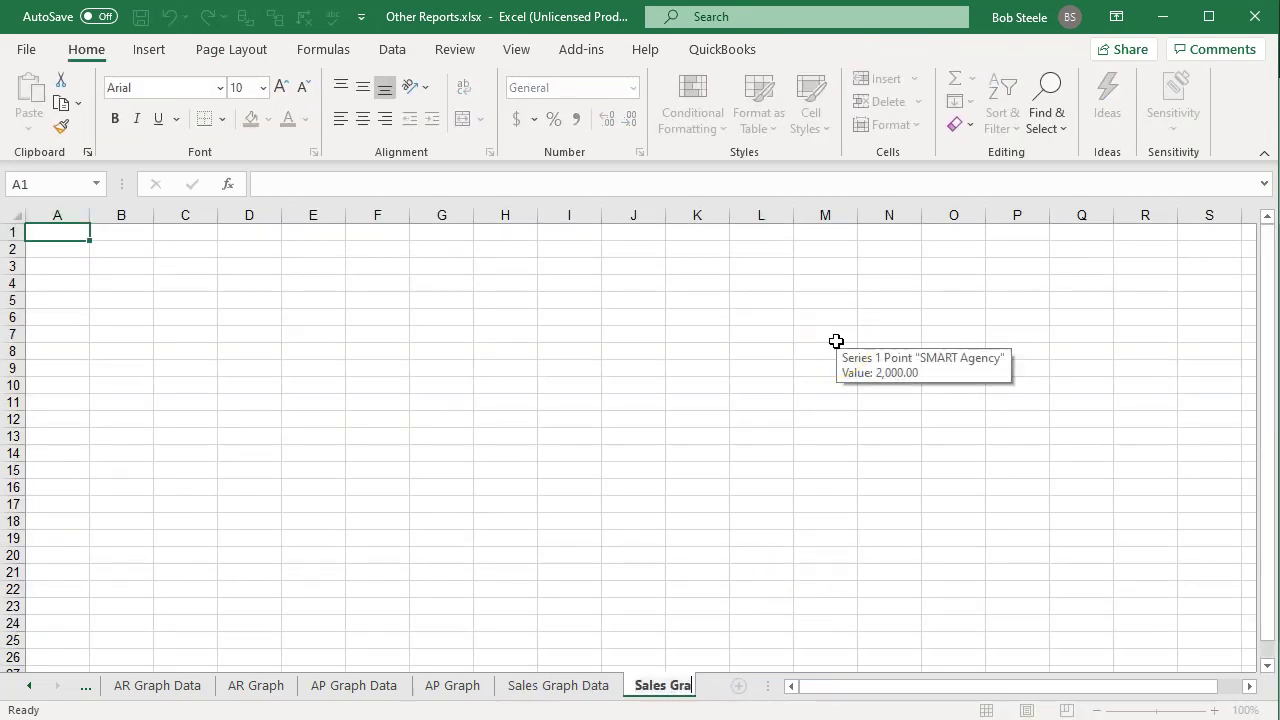
{"action": "type", "text": "ph"}
{"action": "left_click", "coordinate": [717, 453]}
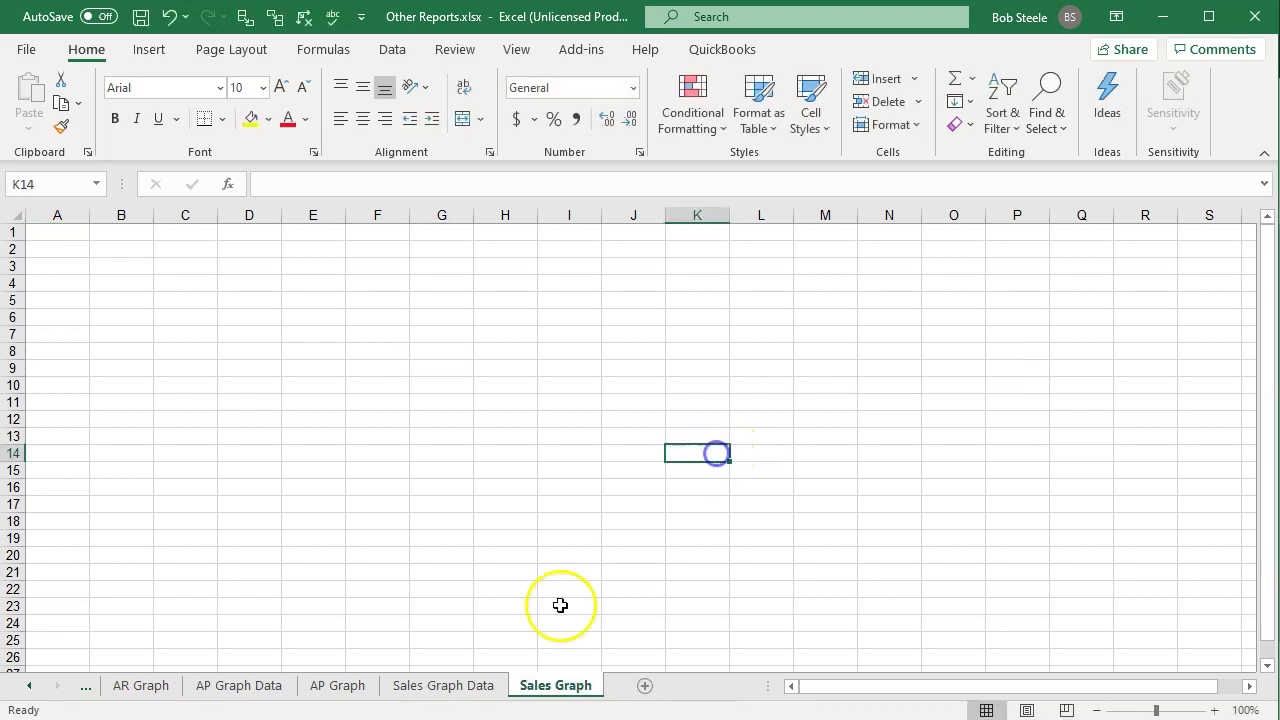
Step: Copy the condensed pie chart from Sales Graph Data and paste it at A1 of the Sales Graph sheet
{"action": "left_click", "coordinate": [452, 685]}
{"action": "left_click", "coordinate": [559, 333]}
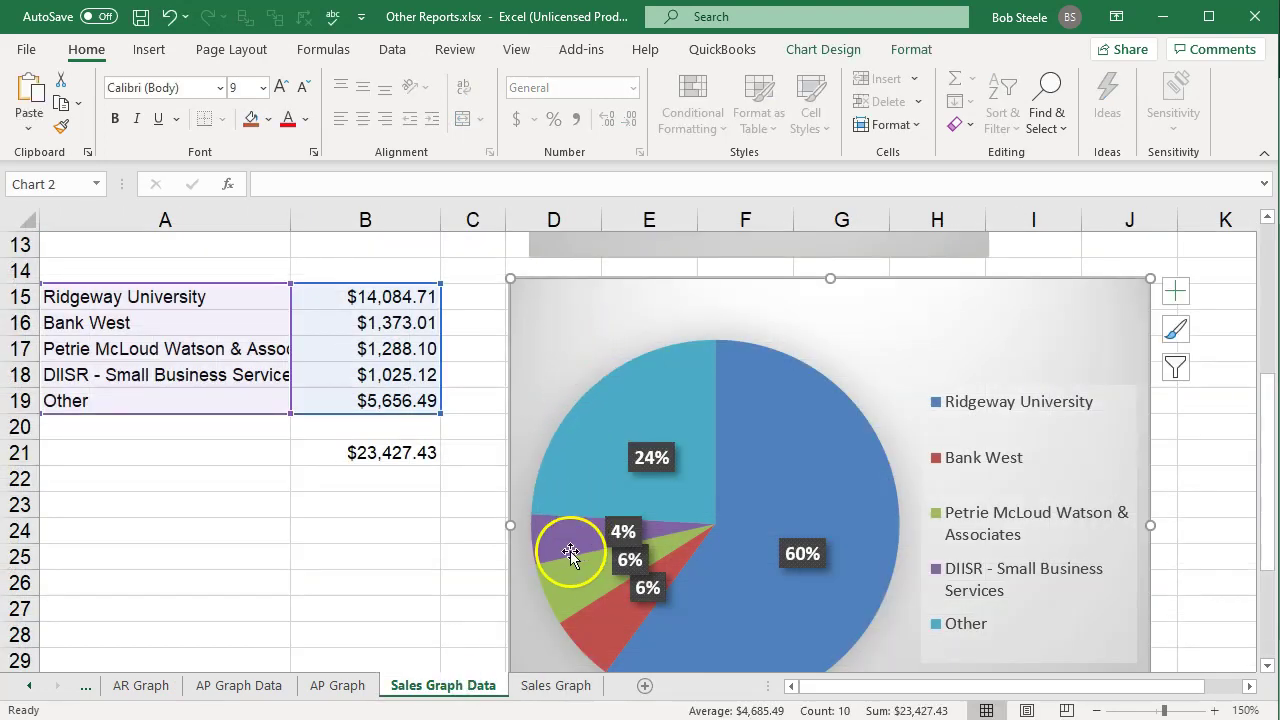
{"action": "left_click", "coordinate": [556, 686]}
{"action": "left_click", "coordinate": [66, 235]}
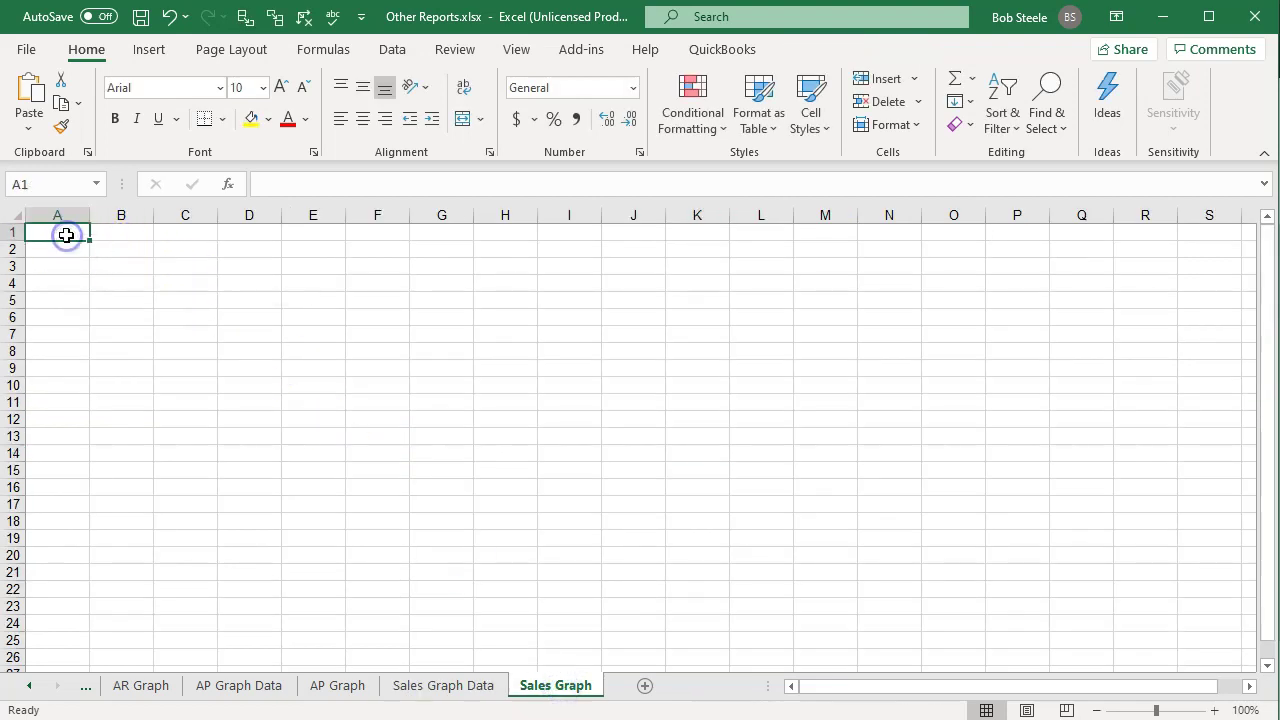
{"action": "key", "text": "ctrl+v"}
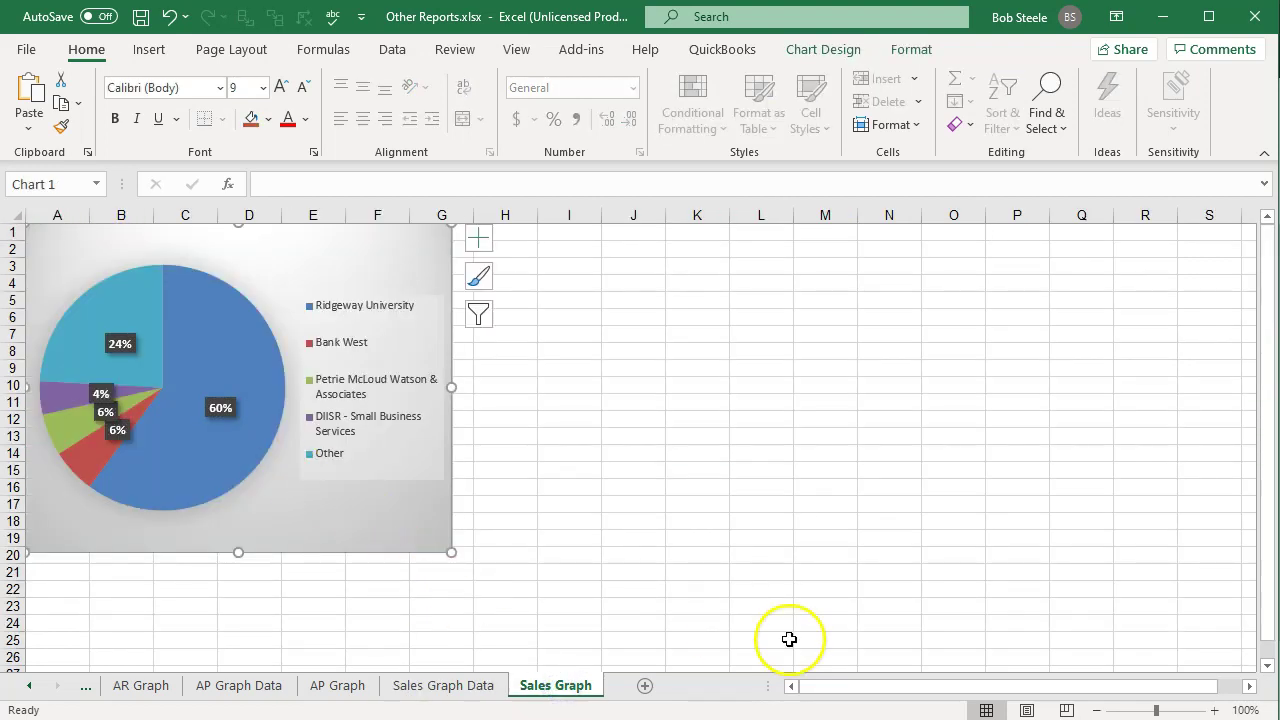
Step: Hide the Sales Graph Data sheet
{"action": "left_click", "coordinate": [443, 686]}
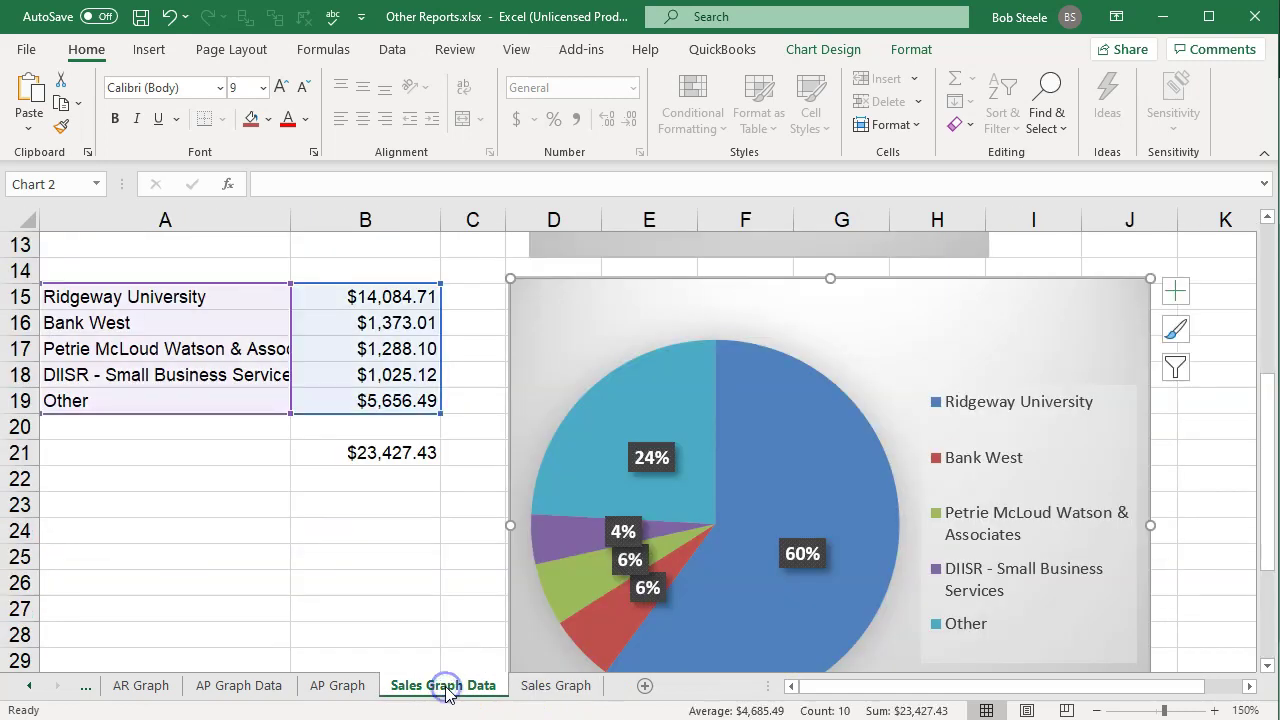
{"action": "right_click", "coordinate": [446, 694]}
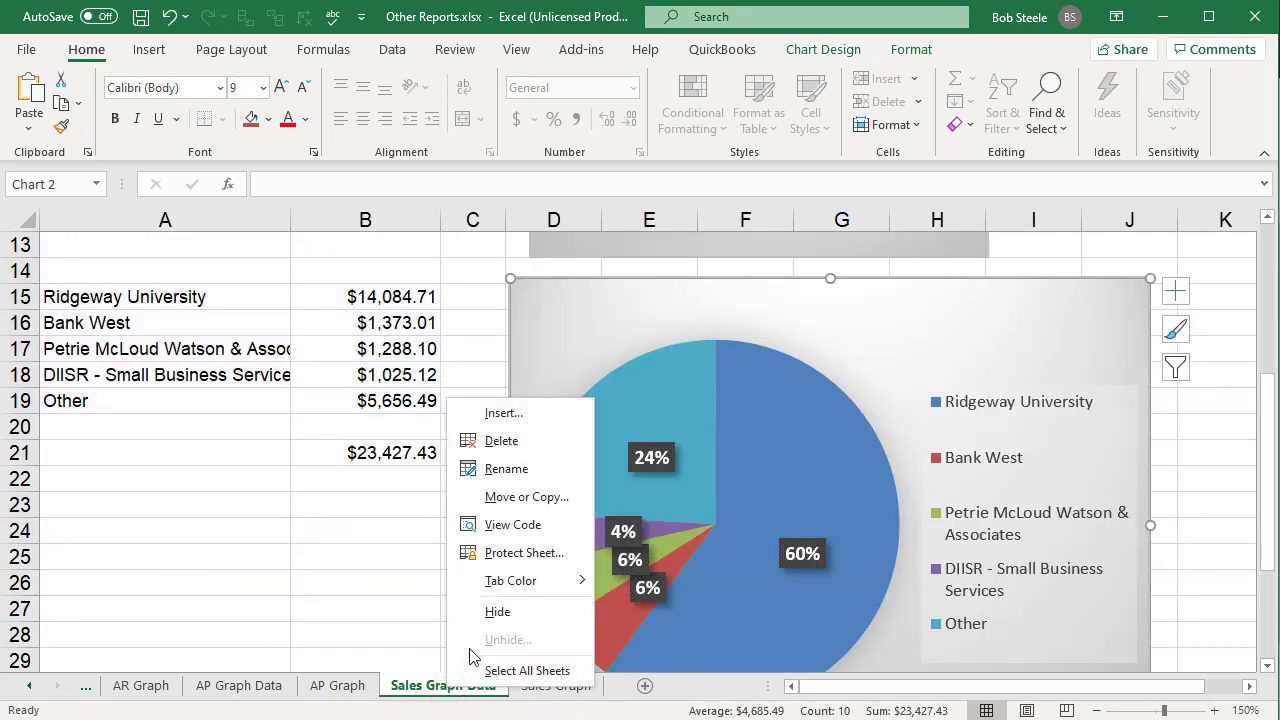
{"action": "left_click", "coordinate": [490, 611]}
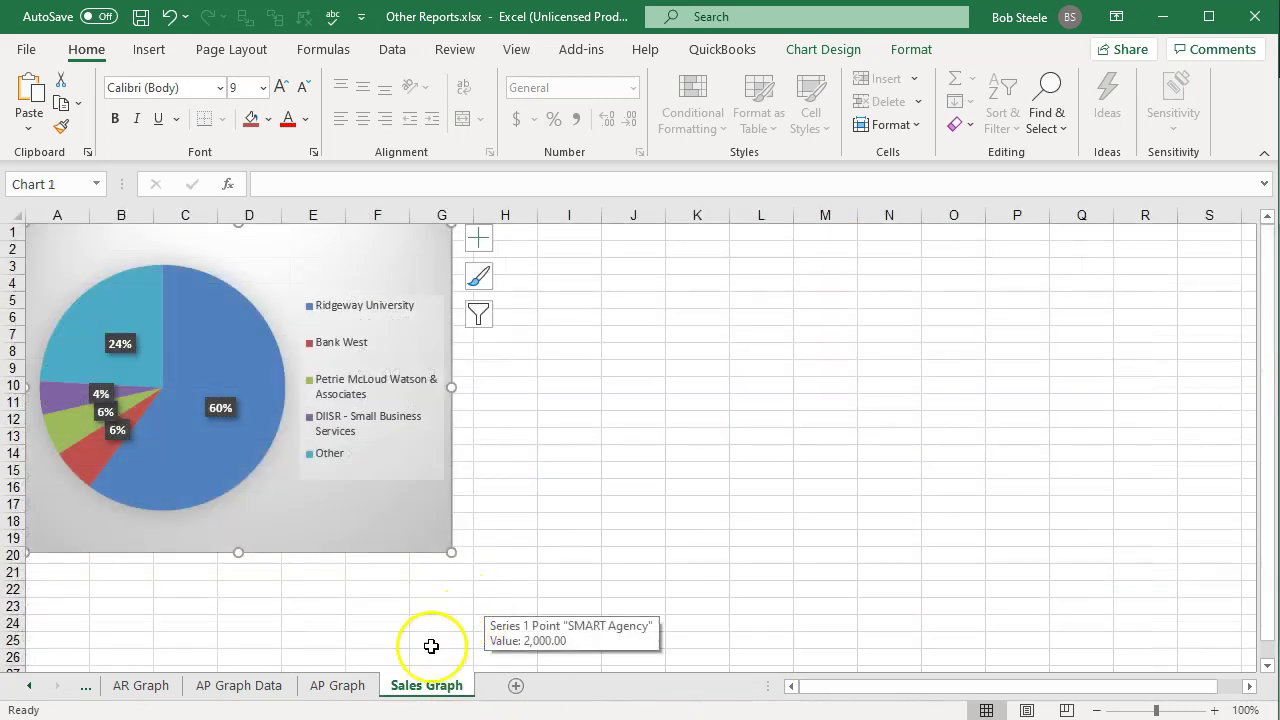
Step: Group the AP Graph and Sales Graph sheets and hide both of them at once
{"action": "left_click", "coordinate": [338, 686]}
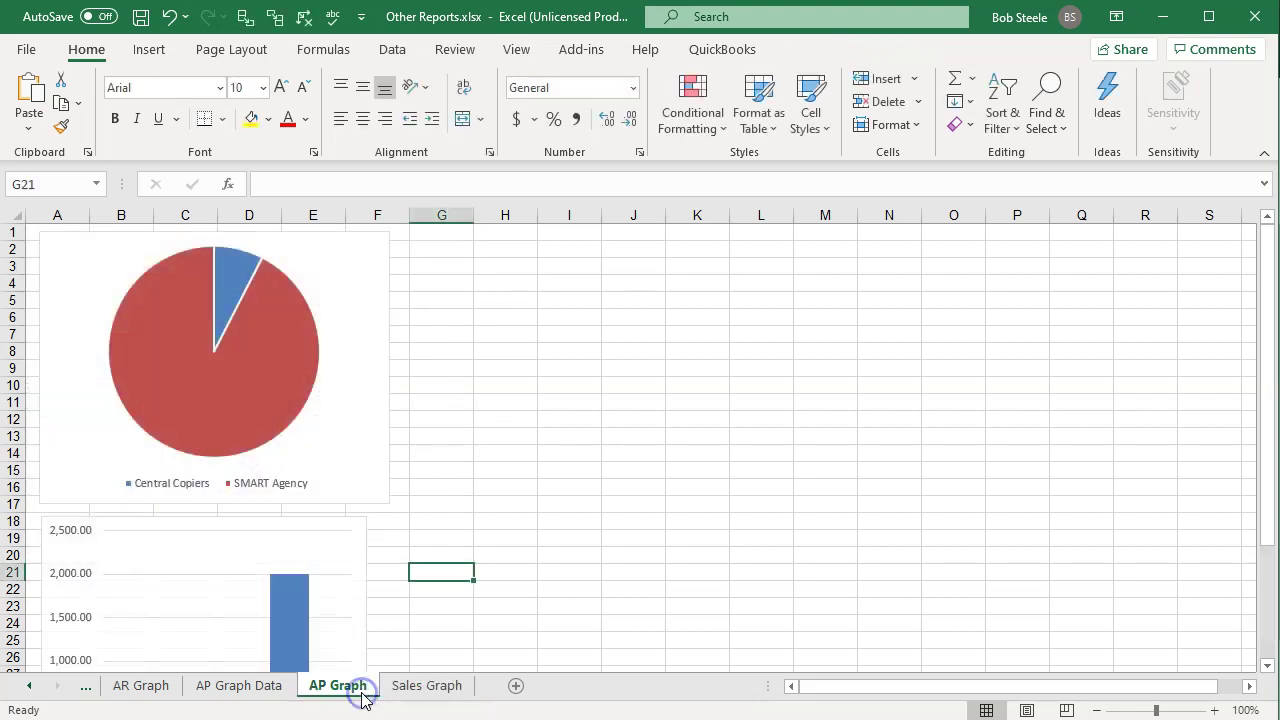
{"action": "left_click", "coordinate": [410, 688], "text": "ctrl"}
{"action": "right_click", "coordinate": [410, 688]}
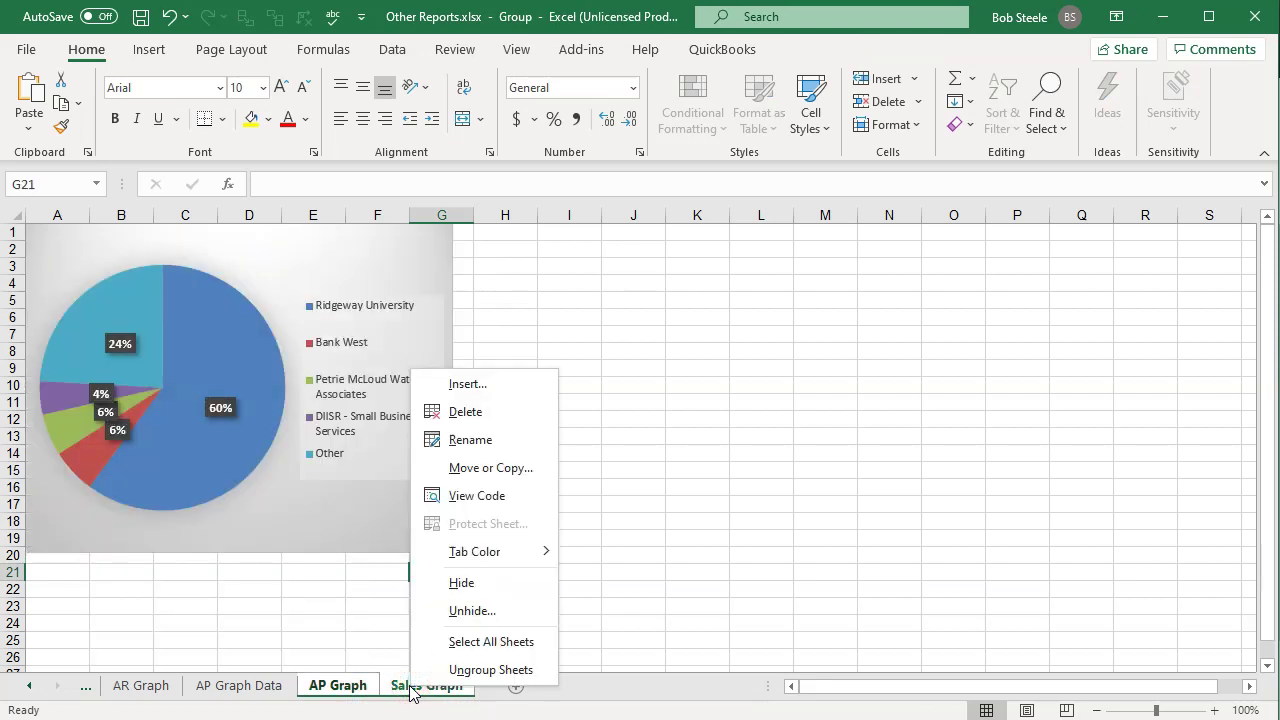
{"action": "left_click", "coordinate": [466, 611]}
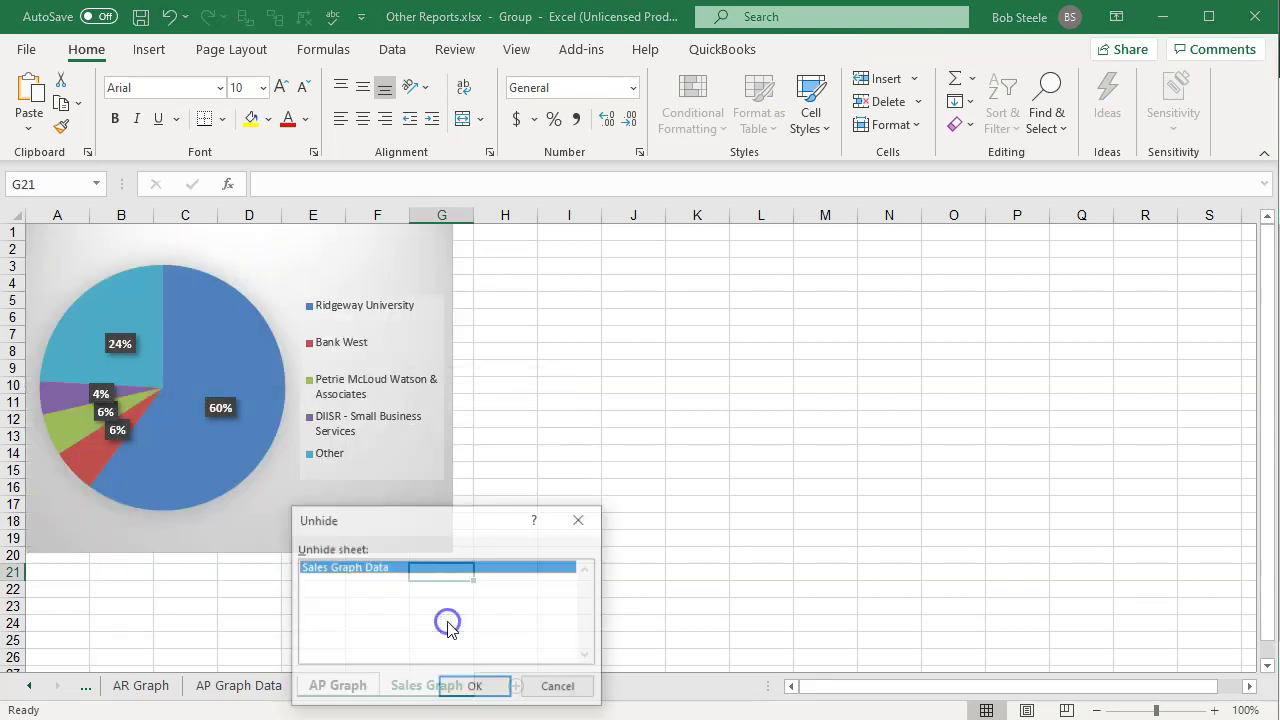
{"action": "left_click", "coordinate": [581, 519]}
{"action": "left_click", "coordinate": [450, 579]}
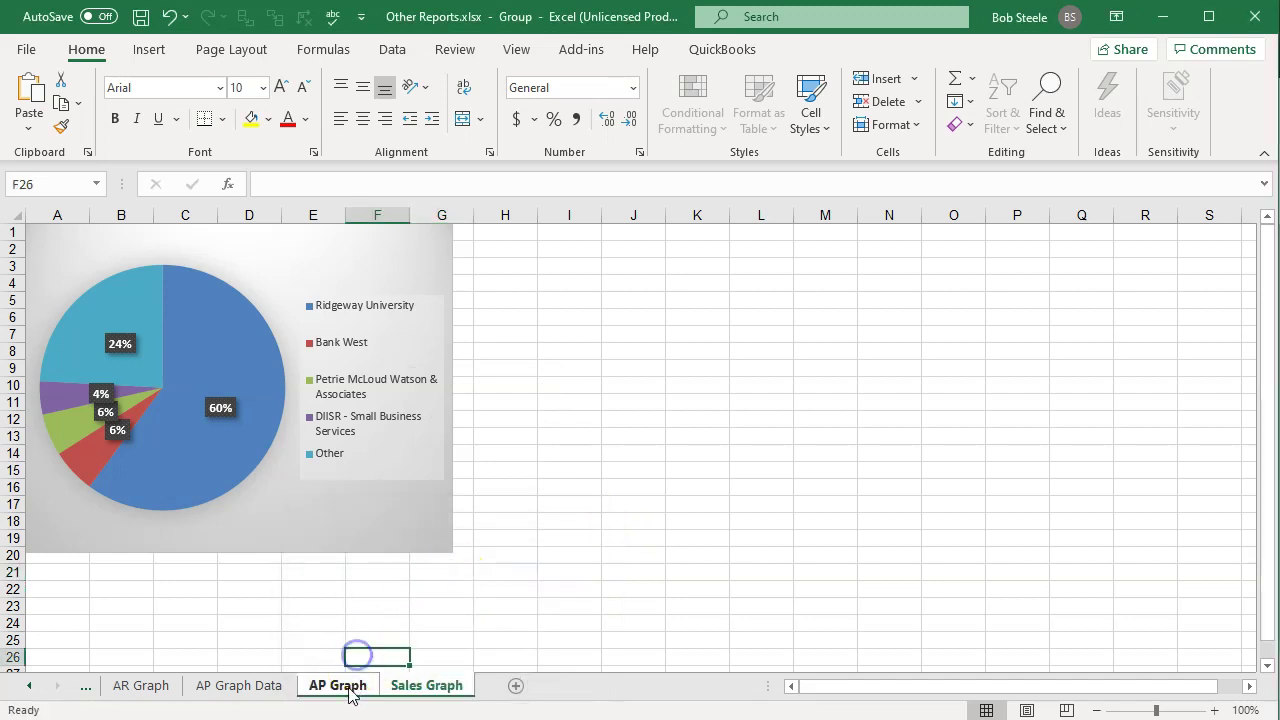
{"action": "left_click", "coordinate": [340, 685]}
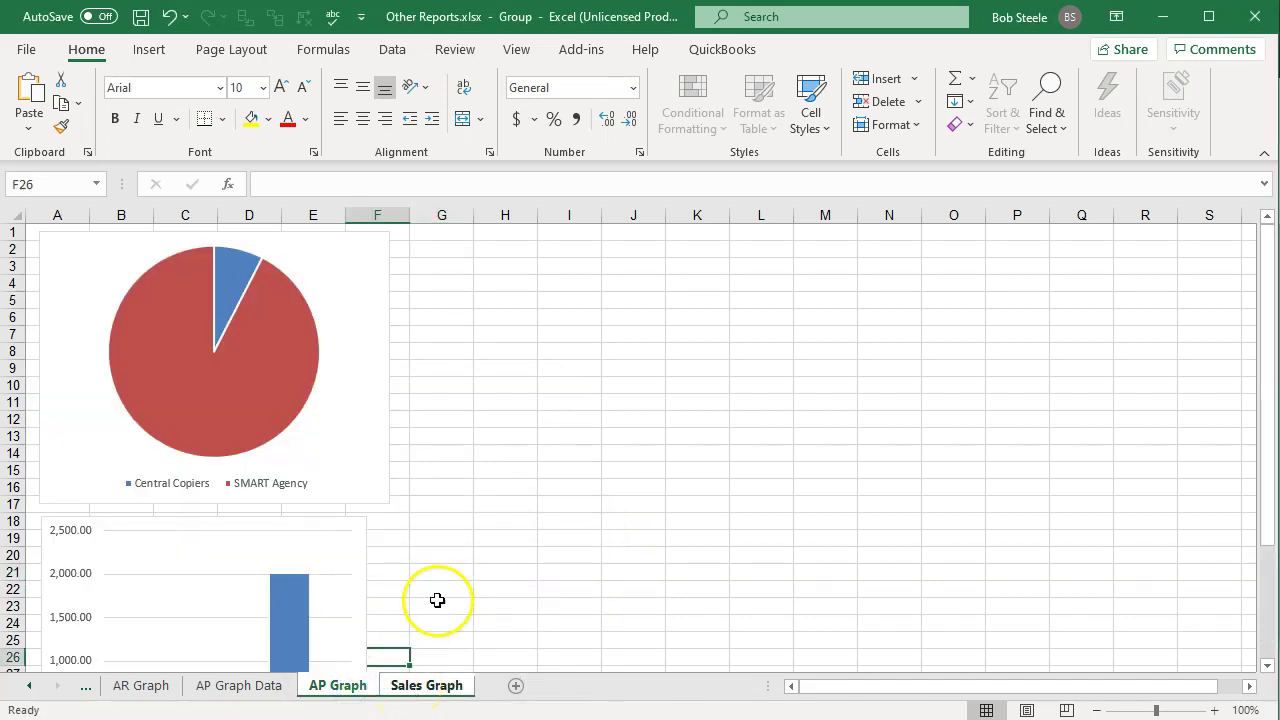
{"action": "left_click", "coordinate": [534, 554]}
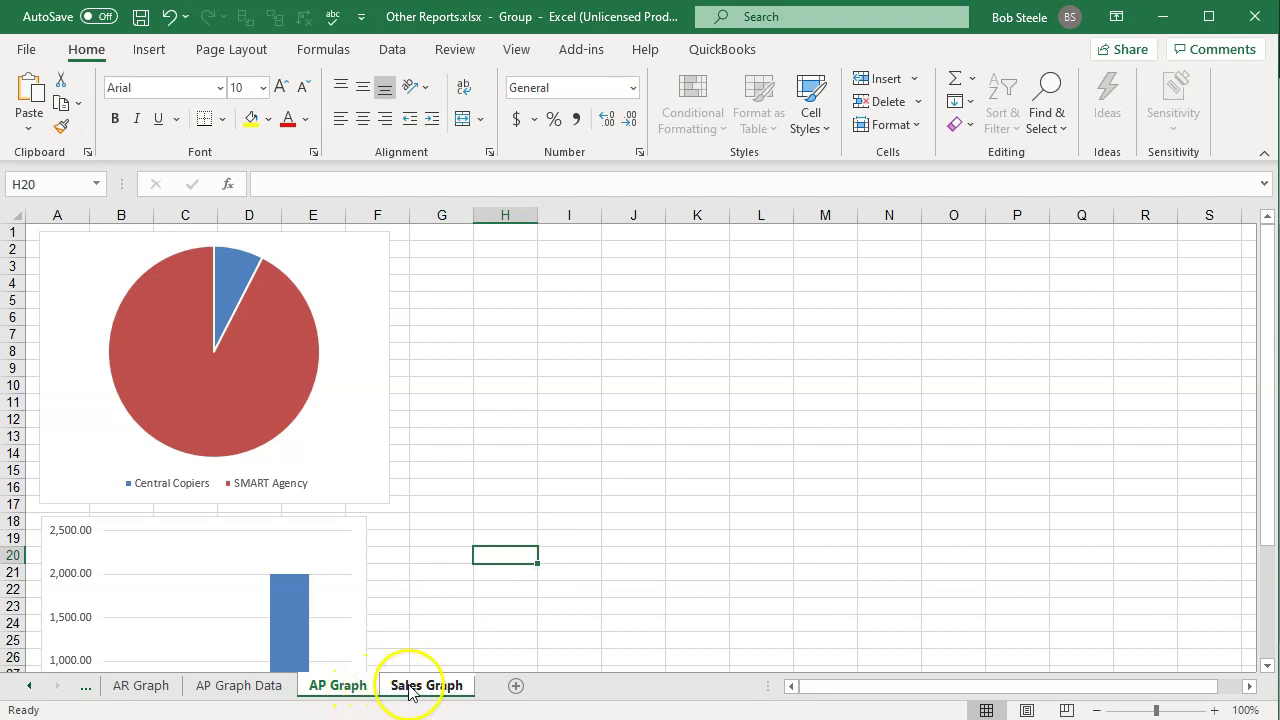
{"action": "right_click", "coordinate": [409, 688]}
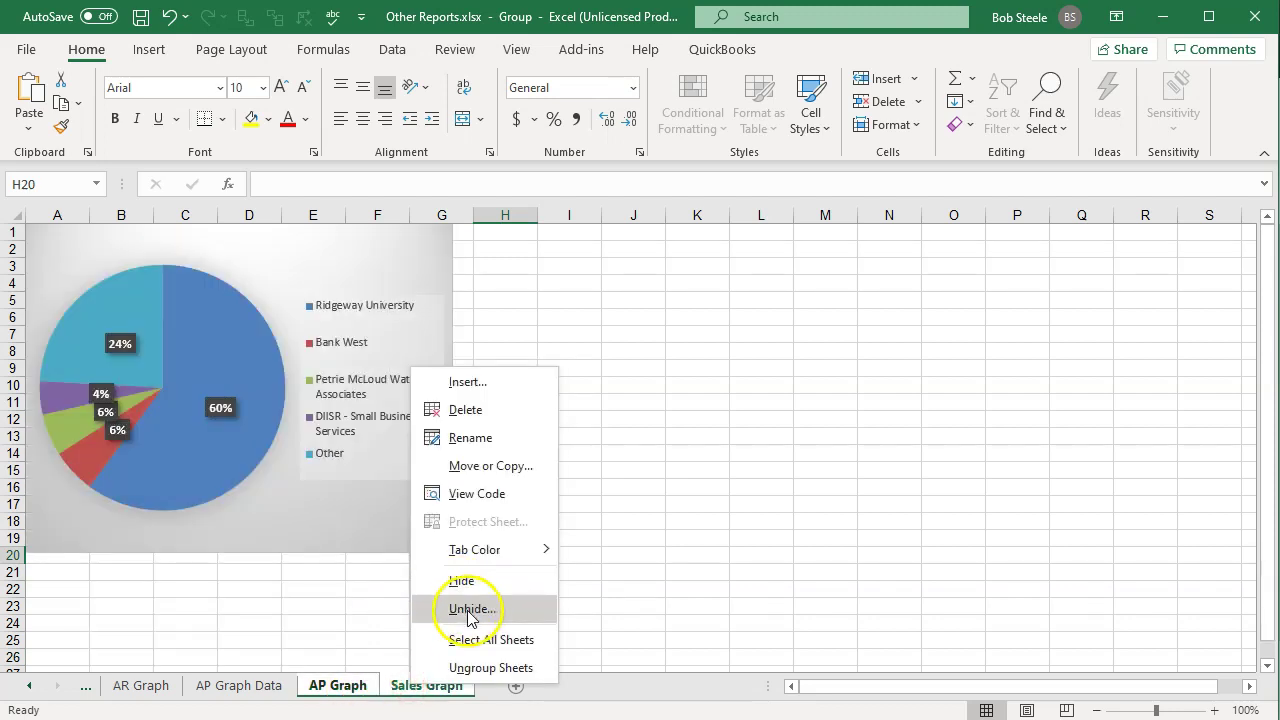
{"action": "left_click", "coordinate": [488, 586]}
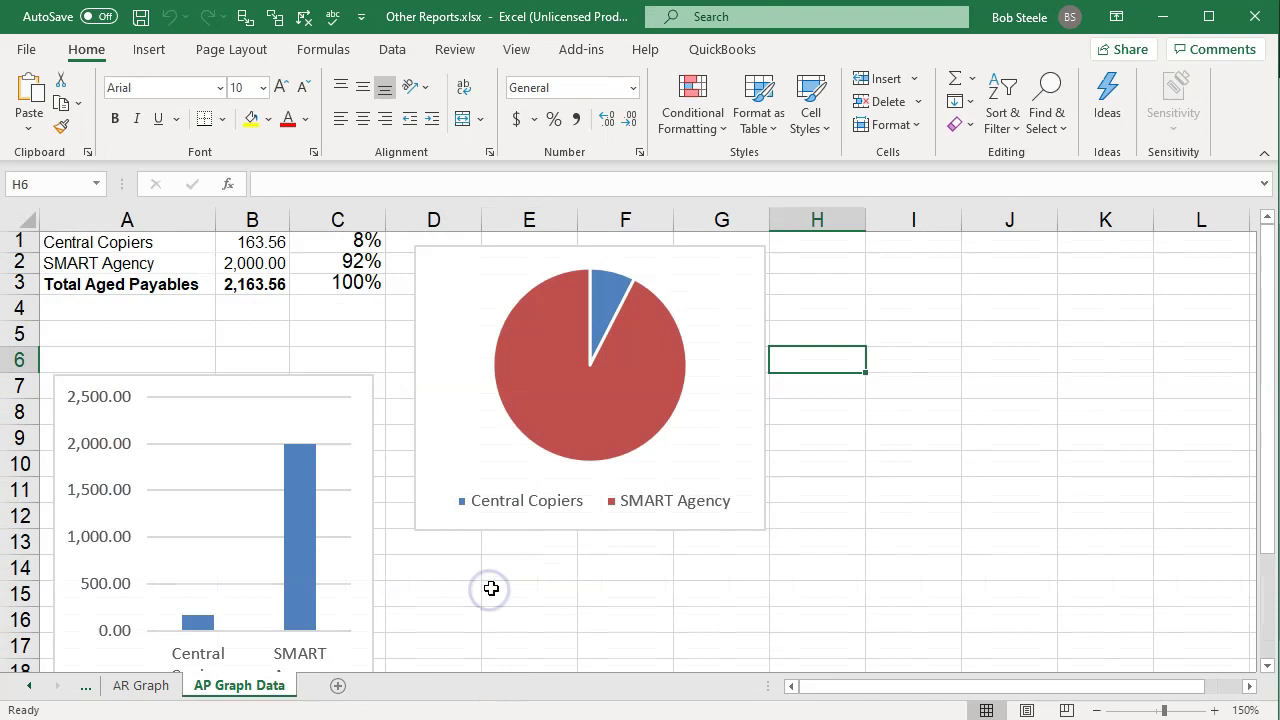
Step: Unhide the AP Graph, Sales Graph Data and Sales Graph sheets one by one
{"action": "right_click", "coordinate": [243, 685]}
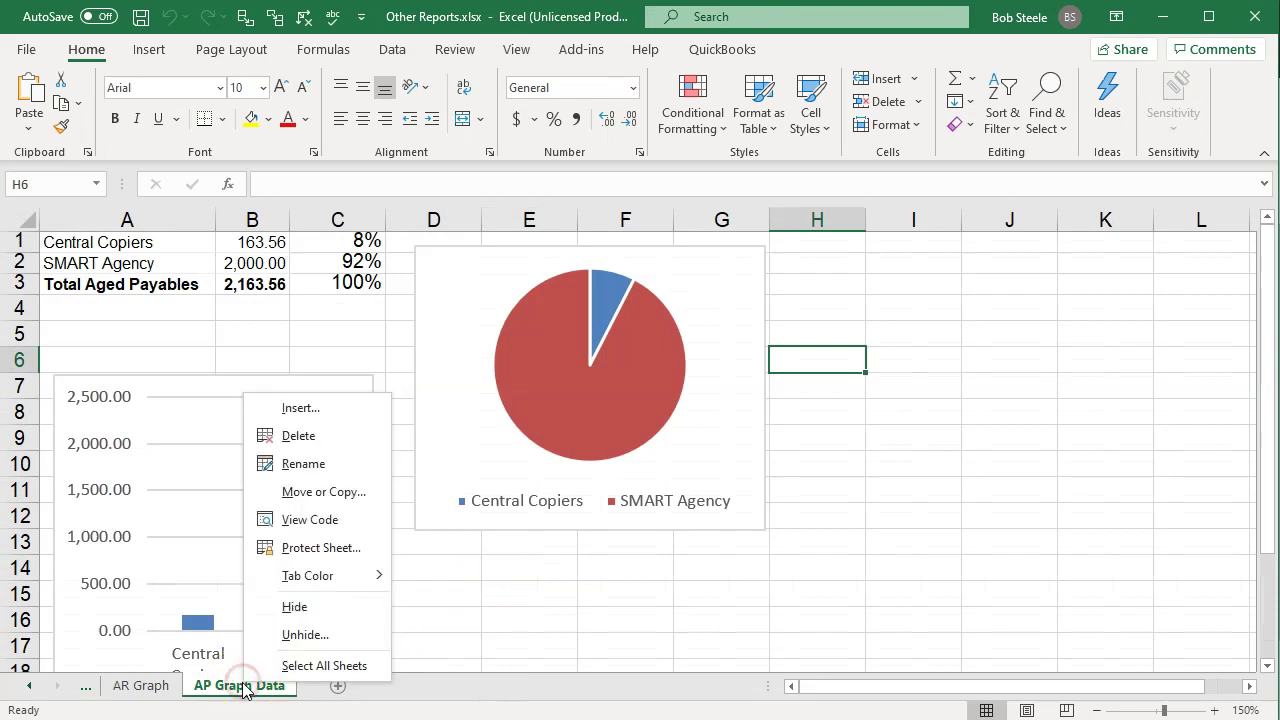
{"action": "left_click", "coordinate": [262, 634]}
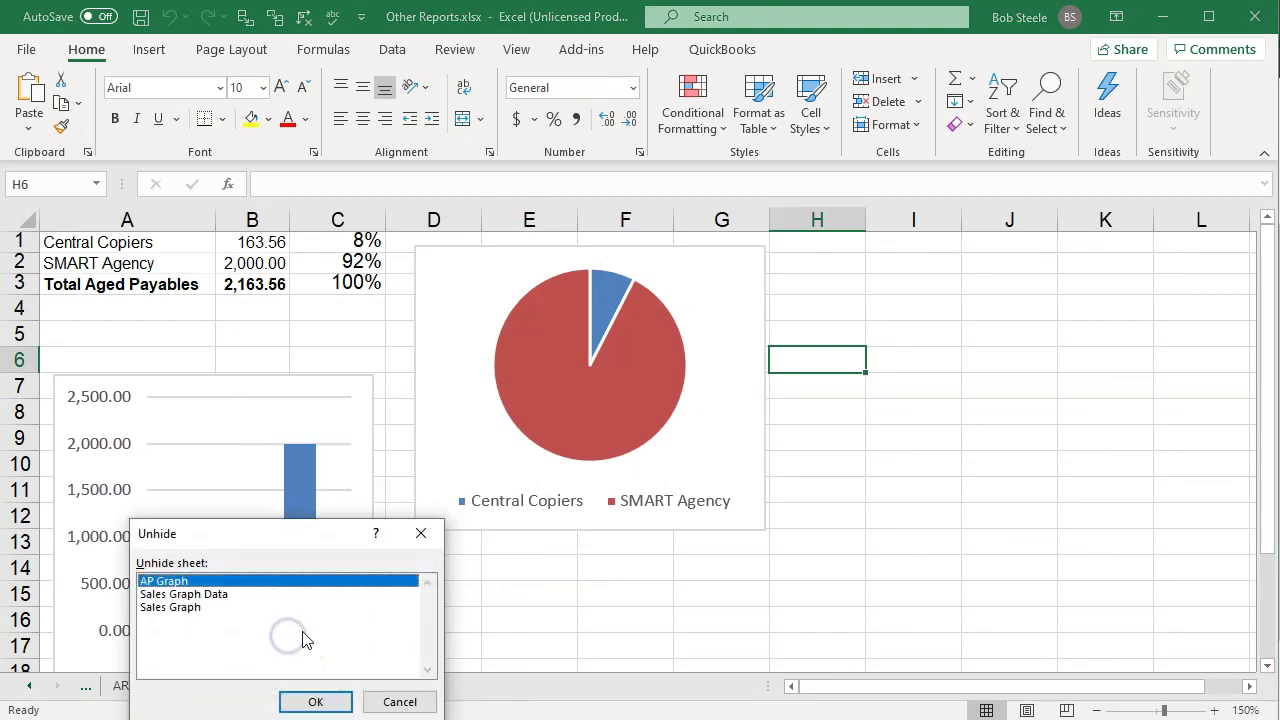
{"action": "left_click", "coordinate": [315, 702]}
{"action": "right_click", "coordinate": [338, 686]}
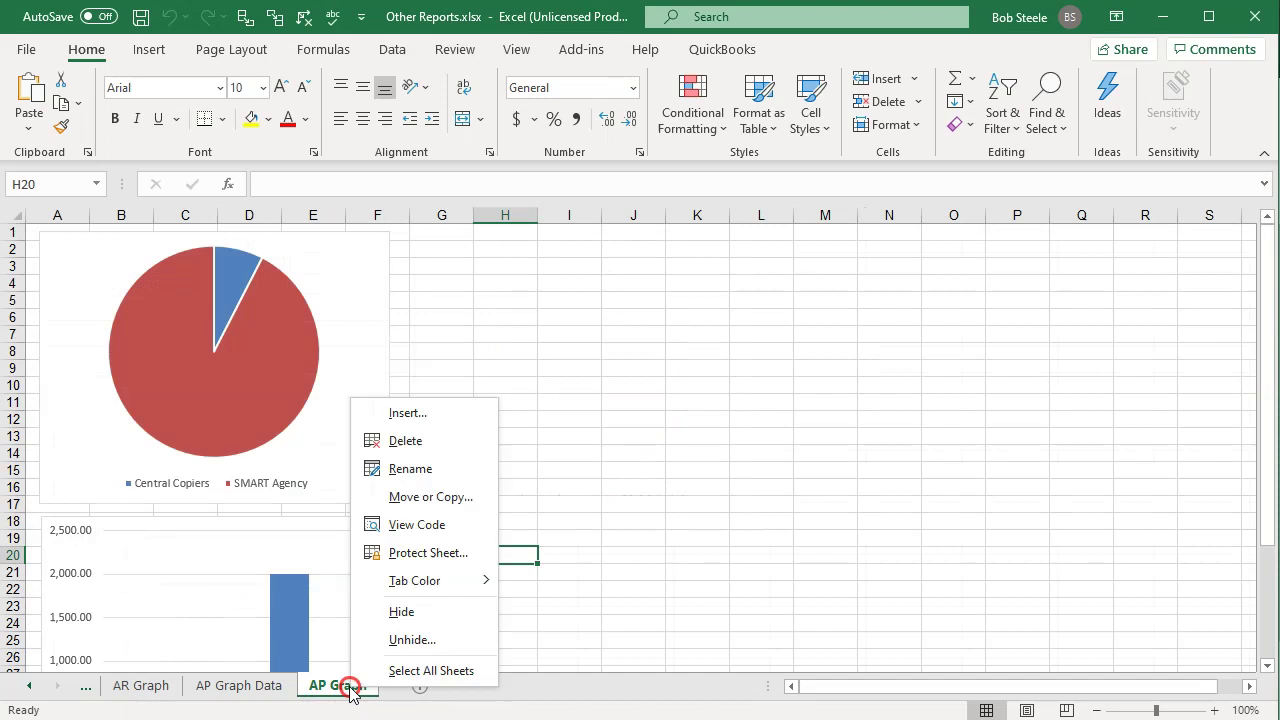
{"action": "left_click", "coordinate": [395, 648]}
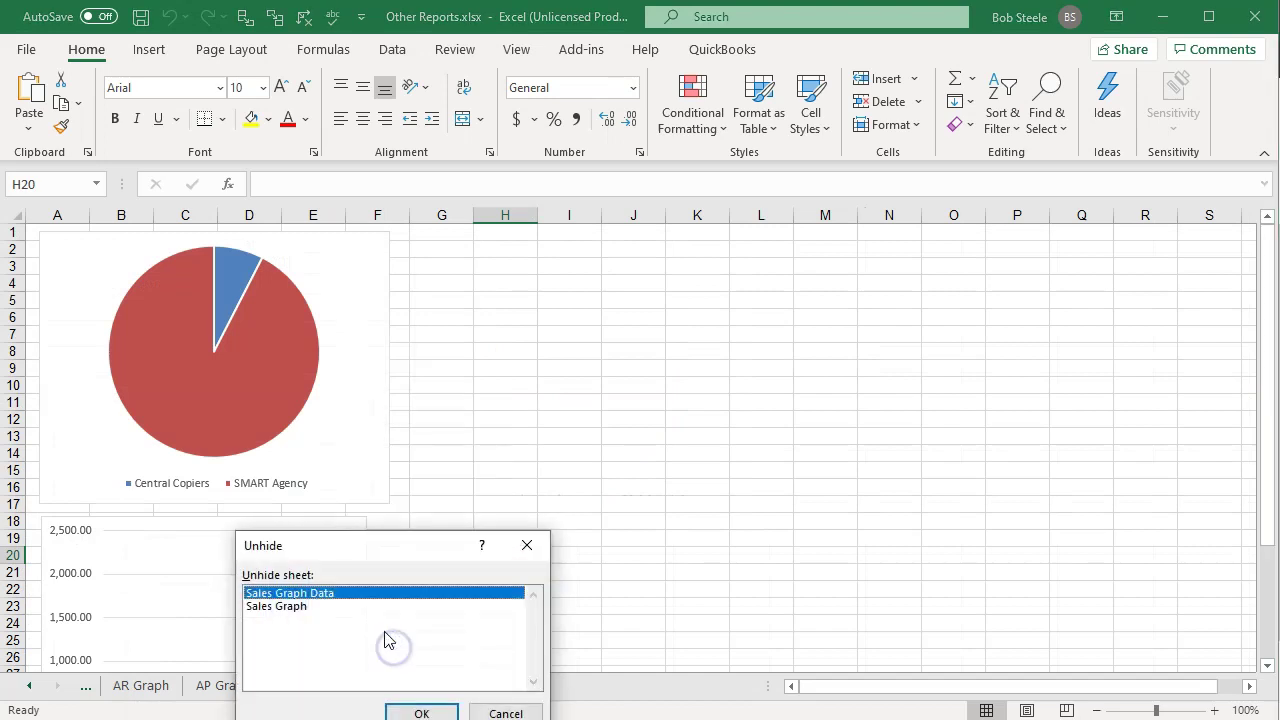
{"action": "left_click", "coordinate": [421, 713]}
{"action": "right_click", "coordinate": [445, 682]}
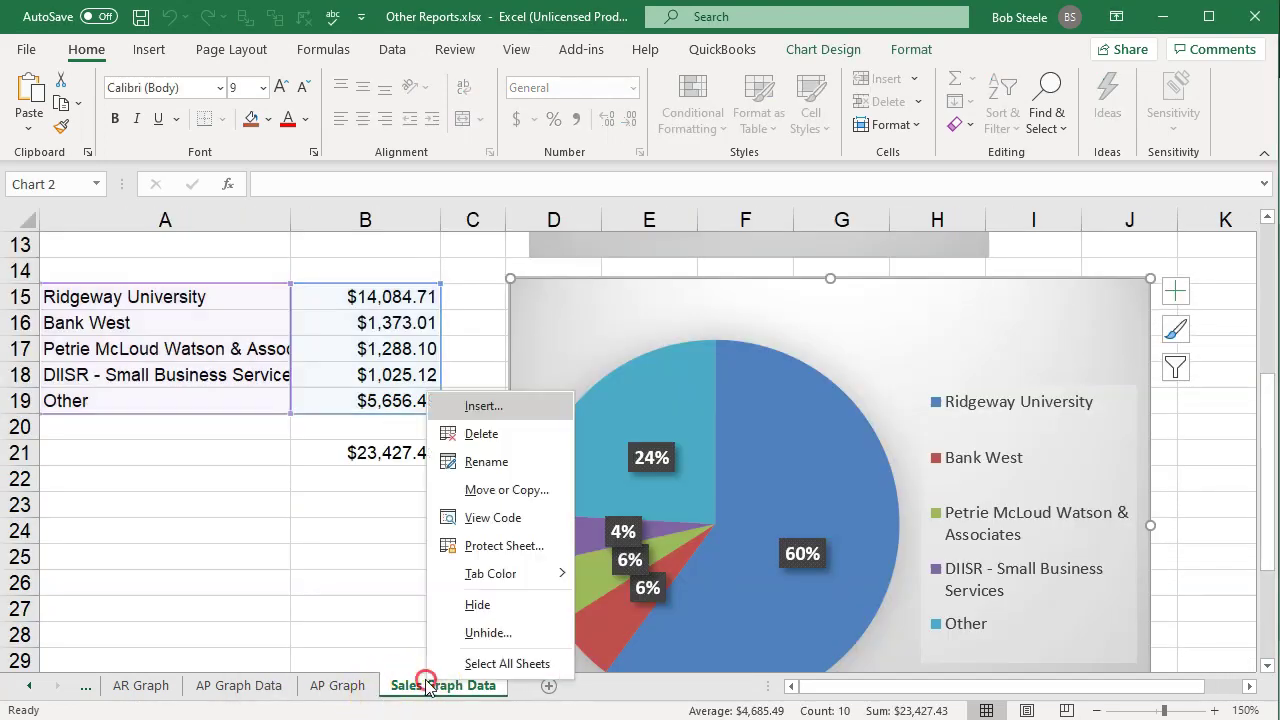
{"action": "left_click", "coordinate": [465, 633]}
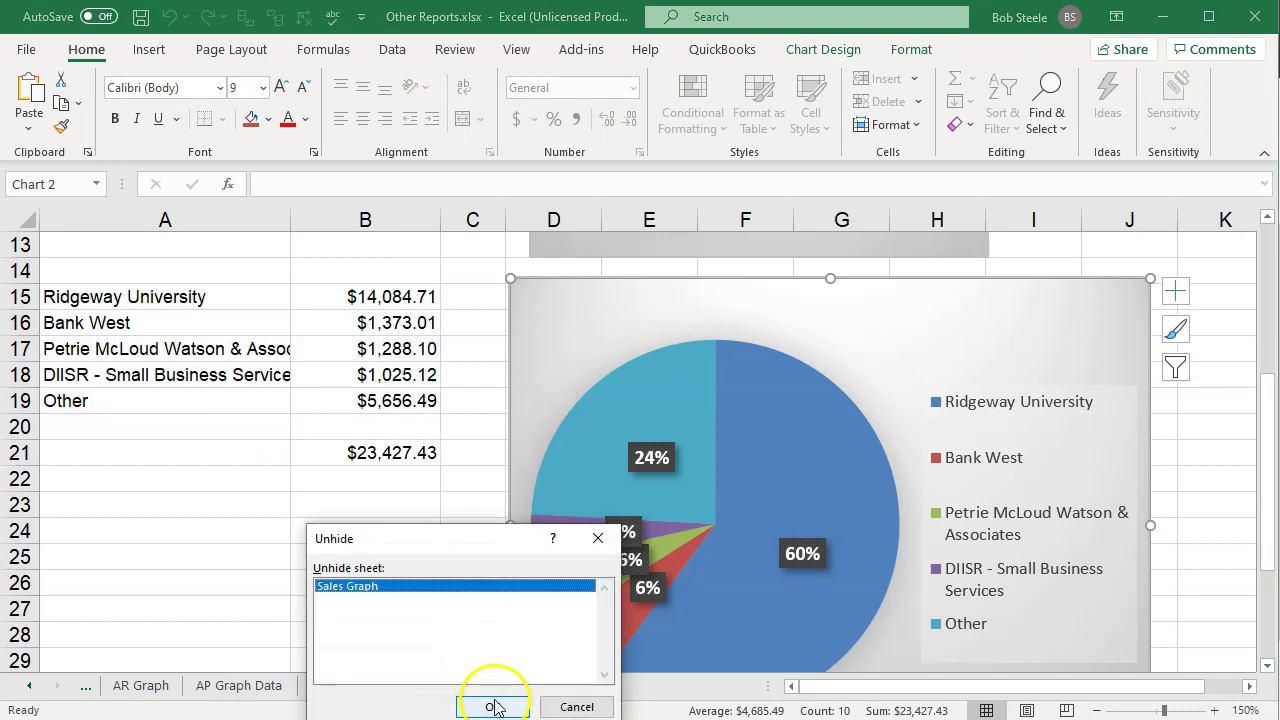
{"action": "left_click", "coordinate": [495, 707]}
{"action": "left_click", "coordinate": [443, 592]}
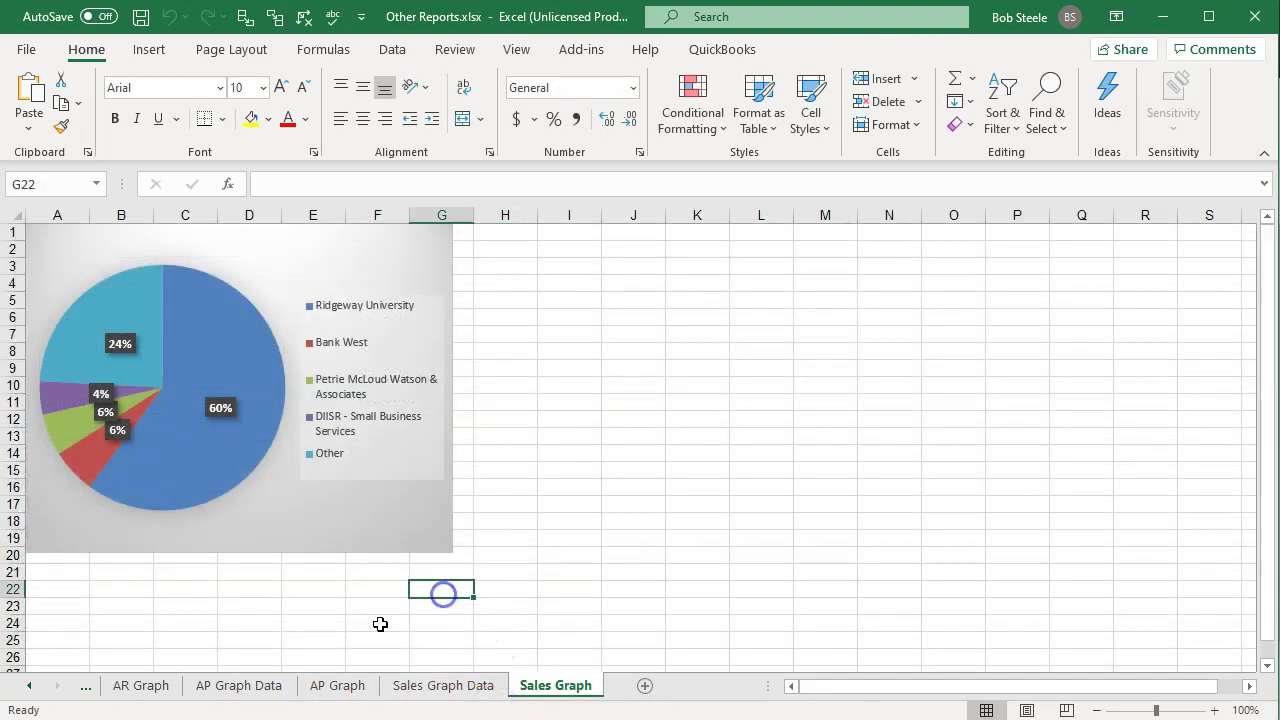
Step: Insert a 3-D clustered column chart on Sales Graph Data from the condensed contact data in A15:B19
{"action": "left_click", "coordinate": [410, 686]}
{"action": "left_click", "coordinate": [409, 600]}
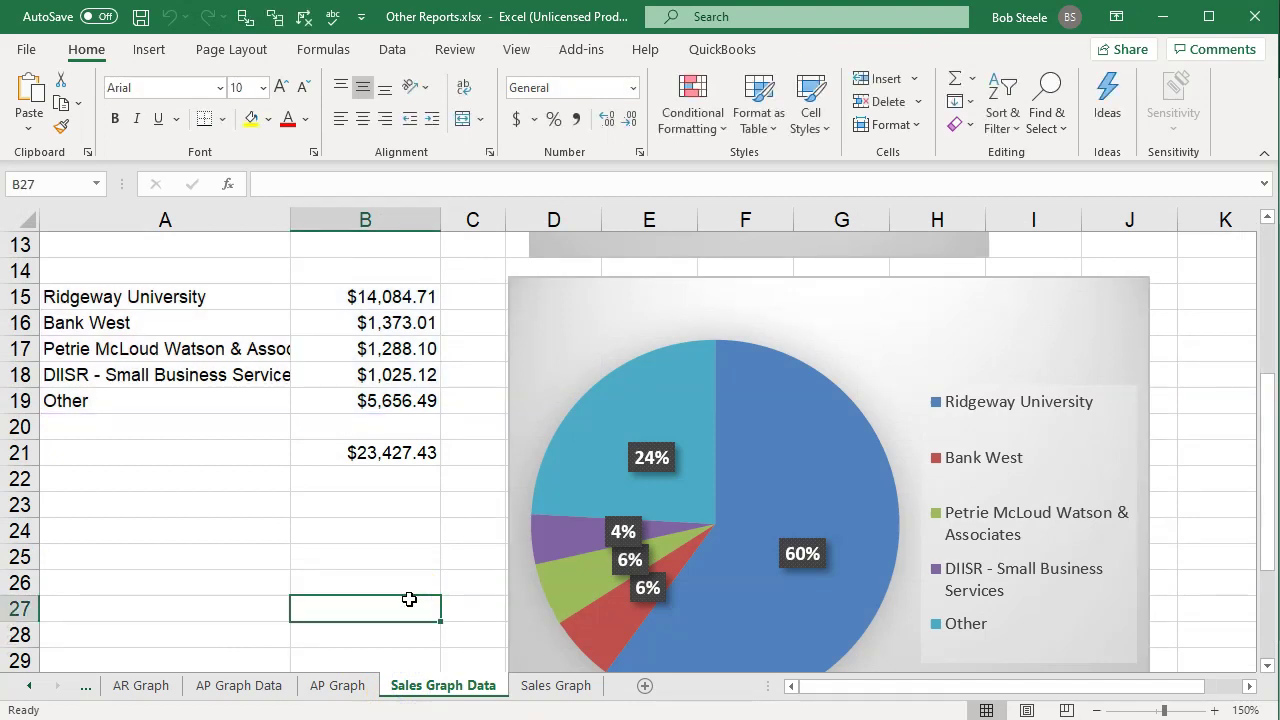
{"action": "left_click", "coordinate": [571, 449]}
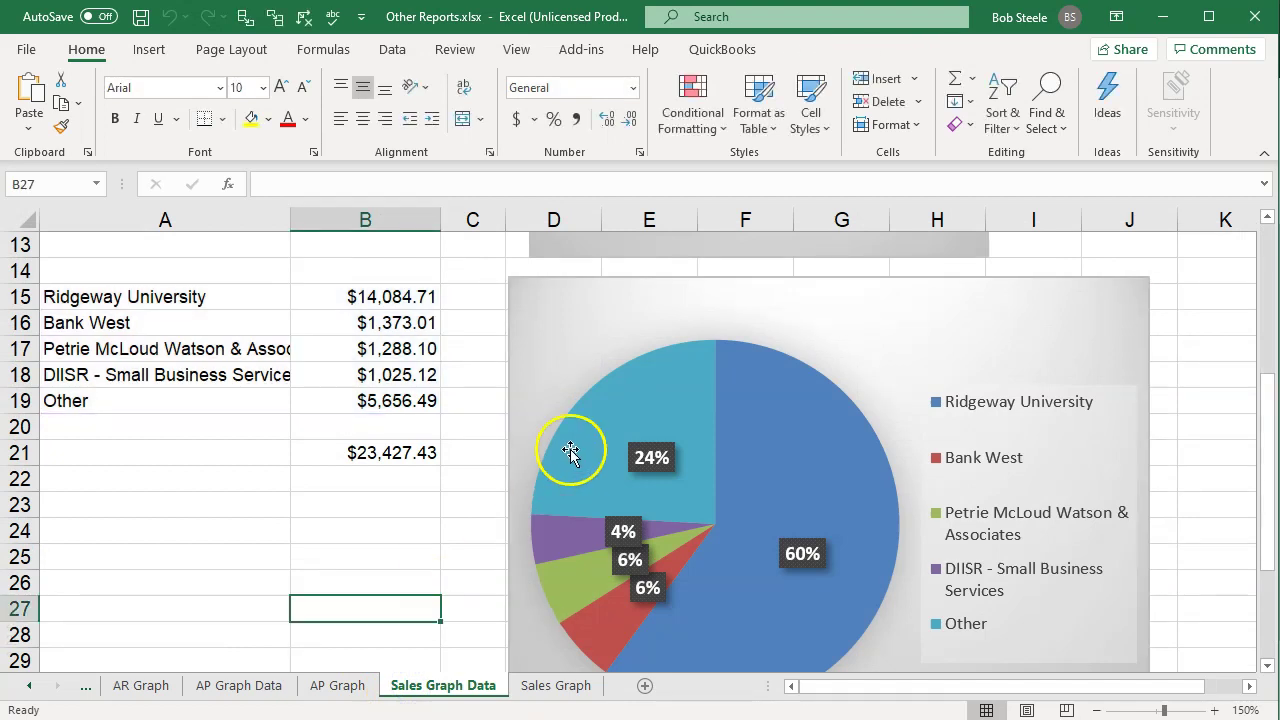
{"action": "left_click", "coordinate": [328, 572]}
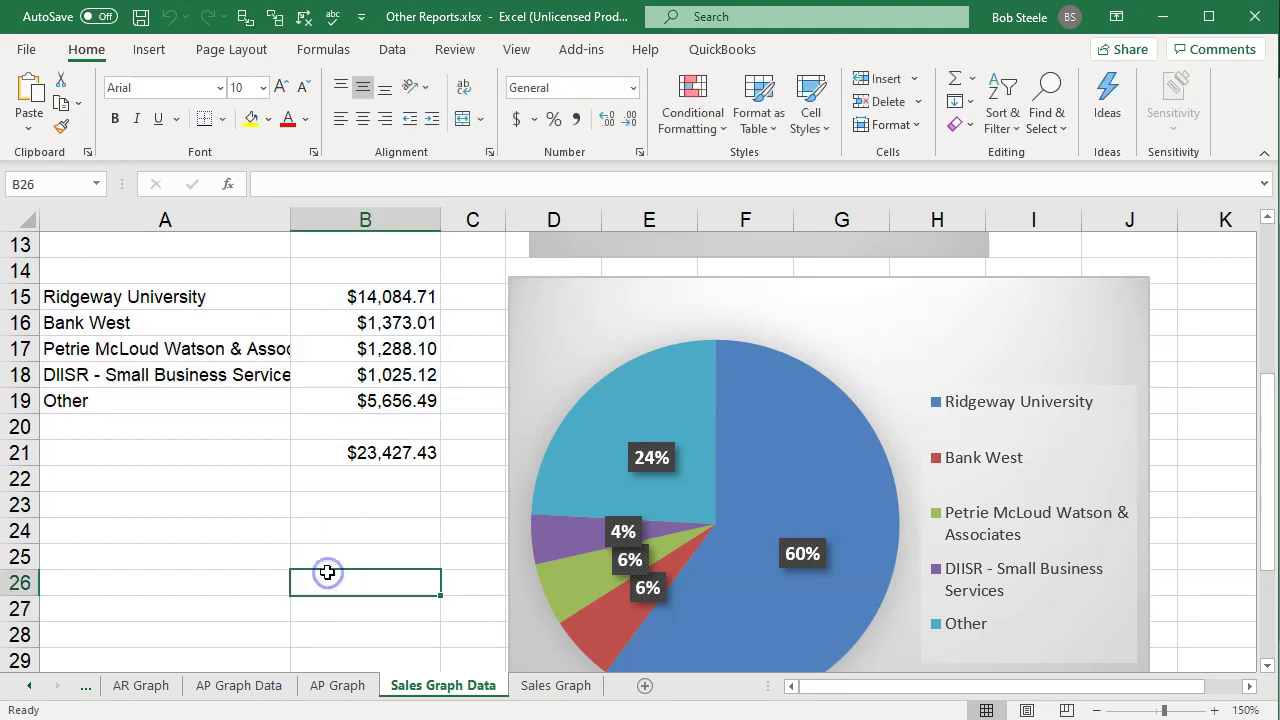
{"action": "left_click_drag", "start_coordinate": [231, 294], "coordinate": [368, 400]}
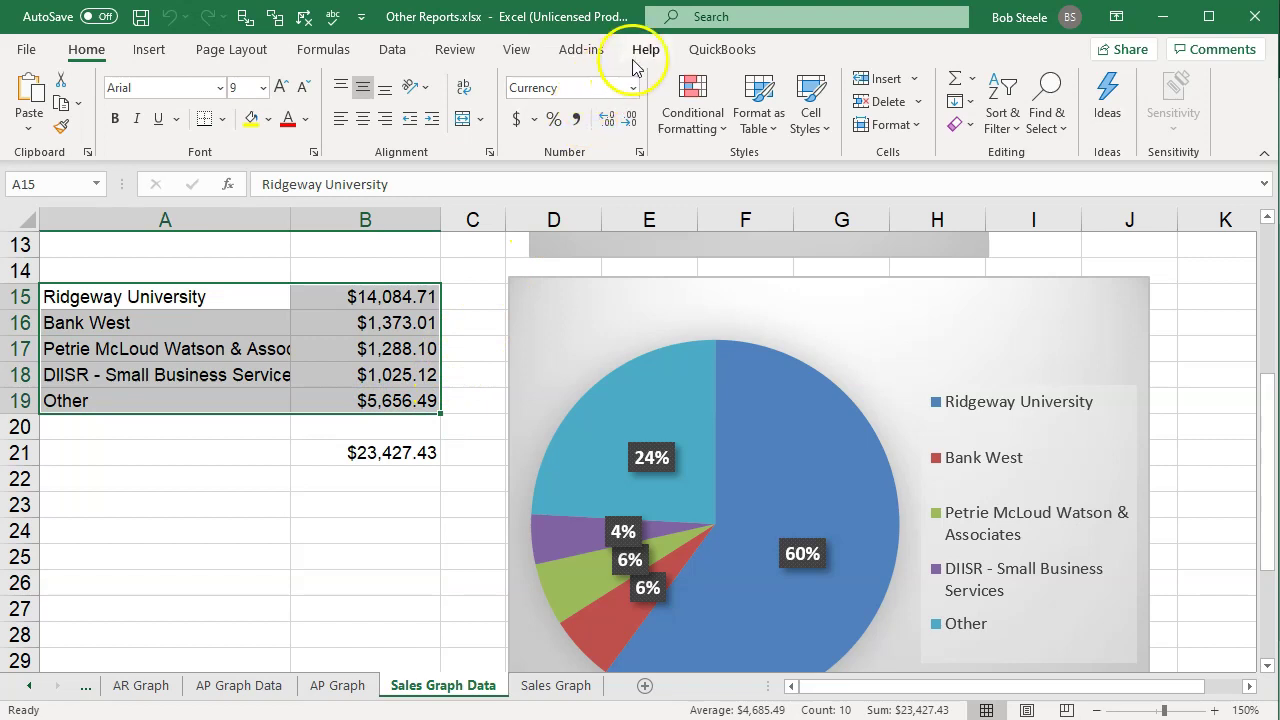
{"action": "left_click", "coordinate": [152, 52]}
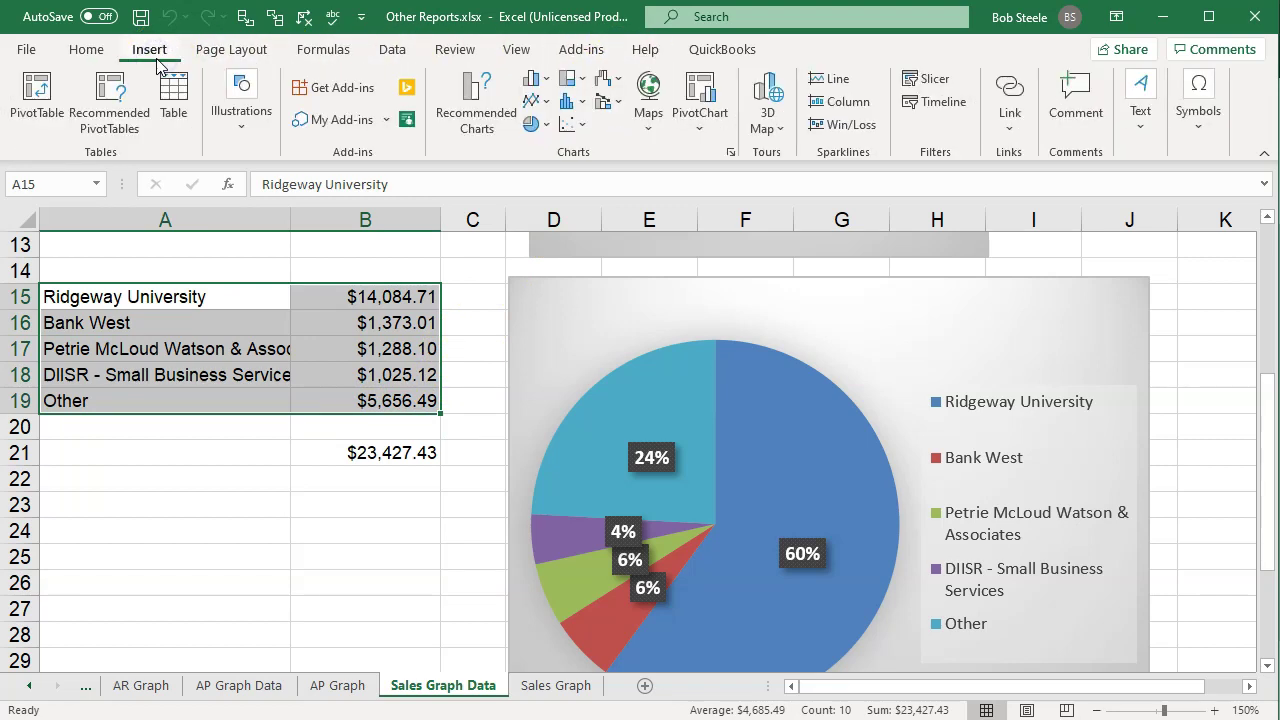
{"action": "left_click", "coordinate": [527, 80]}
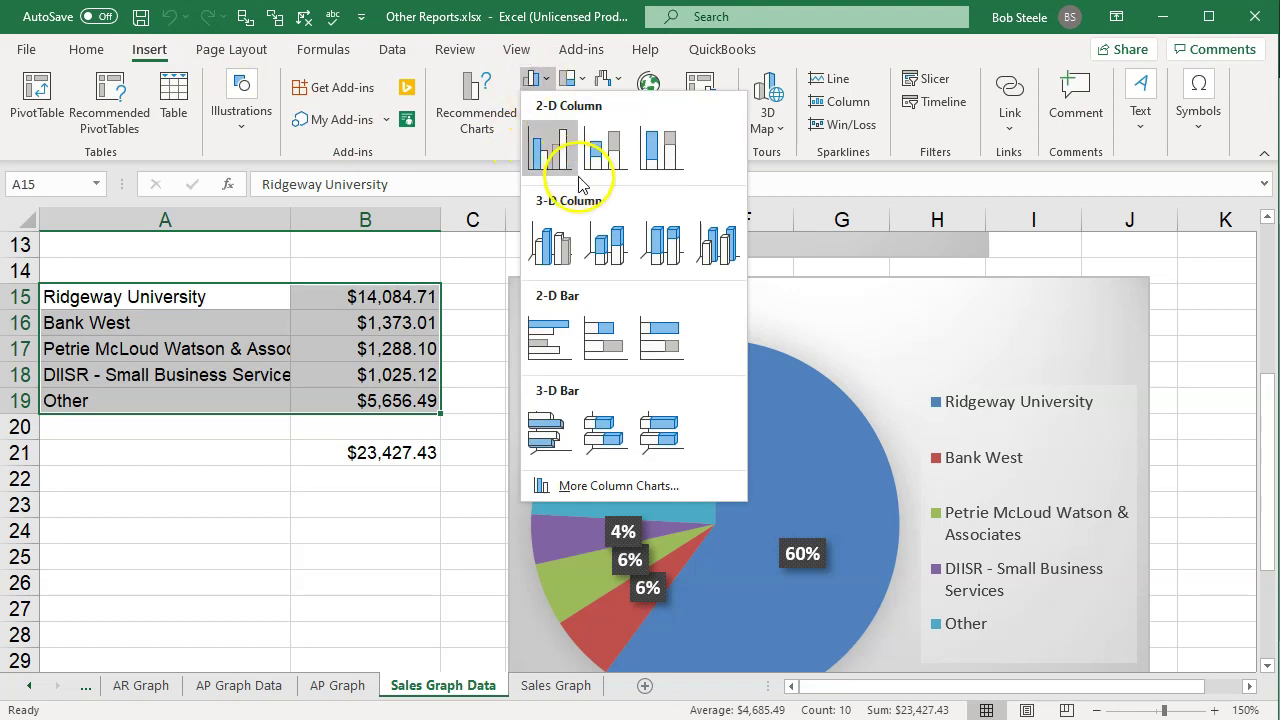
{"action": "left_click", "coordinate": [568, 235]}
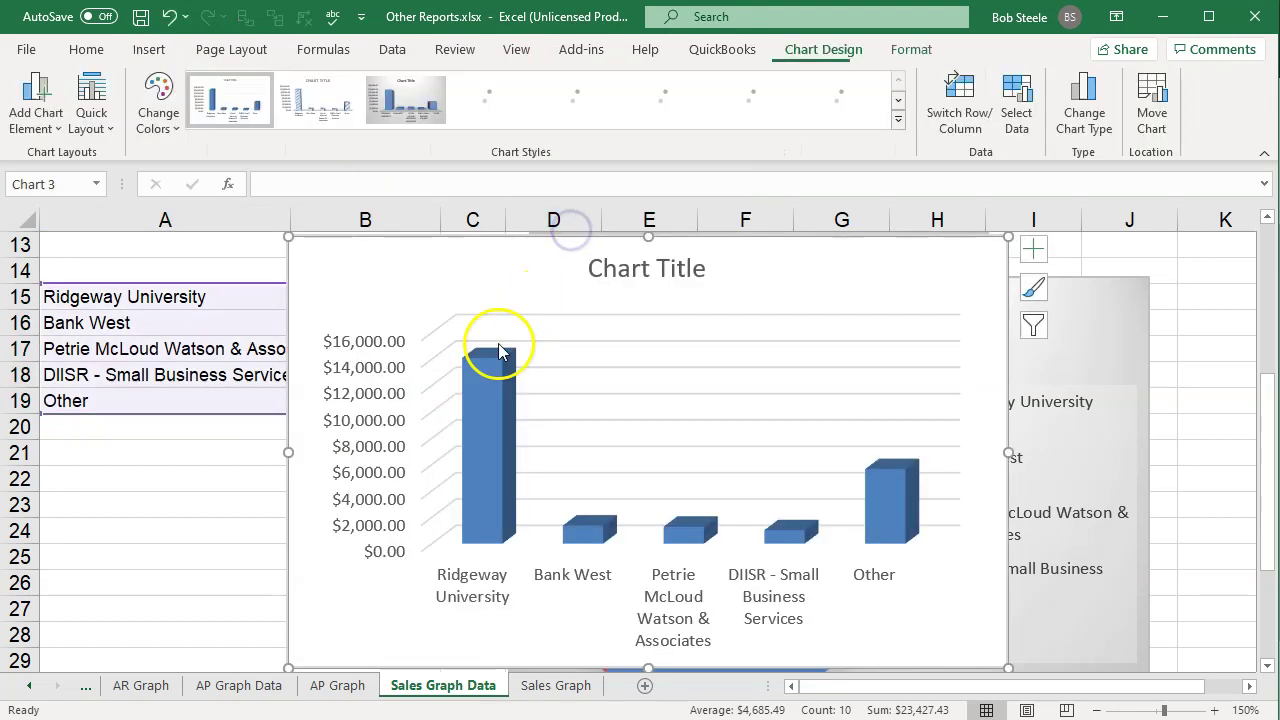
Step: Move the new column chart below the condensed data, starting near row 21, and delete its chart title
{"action": "scroll", "coordinate": [210, 400], "scroll_direction": "down", "scroll_amount": 1}
{"action": "scroll", "coordinate": [285, 360], "scroll_direction": "up", "scroll_amount": 2}
{"action": "left_click_drag", "start_coordinate": [330, 342], "coordinate": [113, 548]}
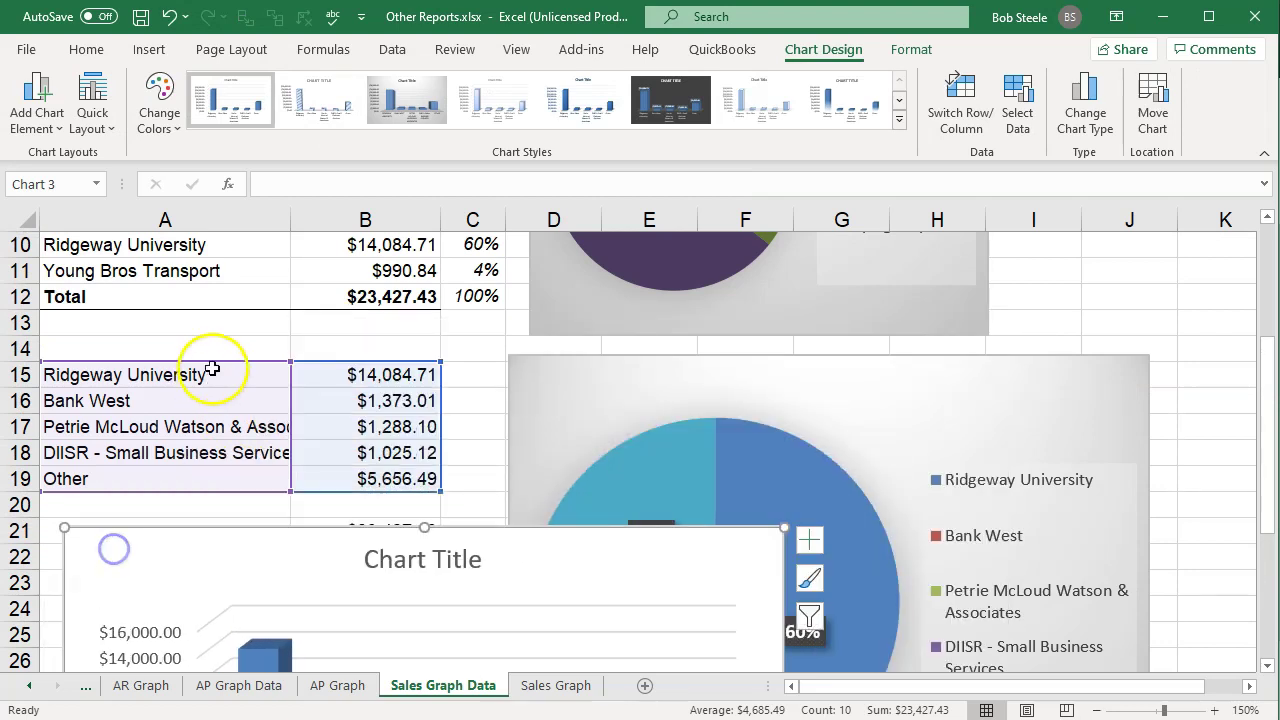
{"action": "scroll", "coordinate": [214, 366], "scroll_direction": "down", "scroll_amount": 3}
{"action": "left_click", "coordinate": [434, 330]}
{"action": "left_click", "coordinate": [442, 343]}
{"action": "key", "text": "Delete"}
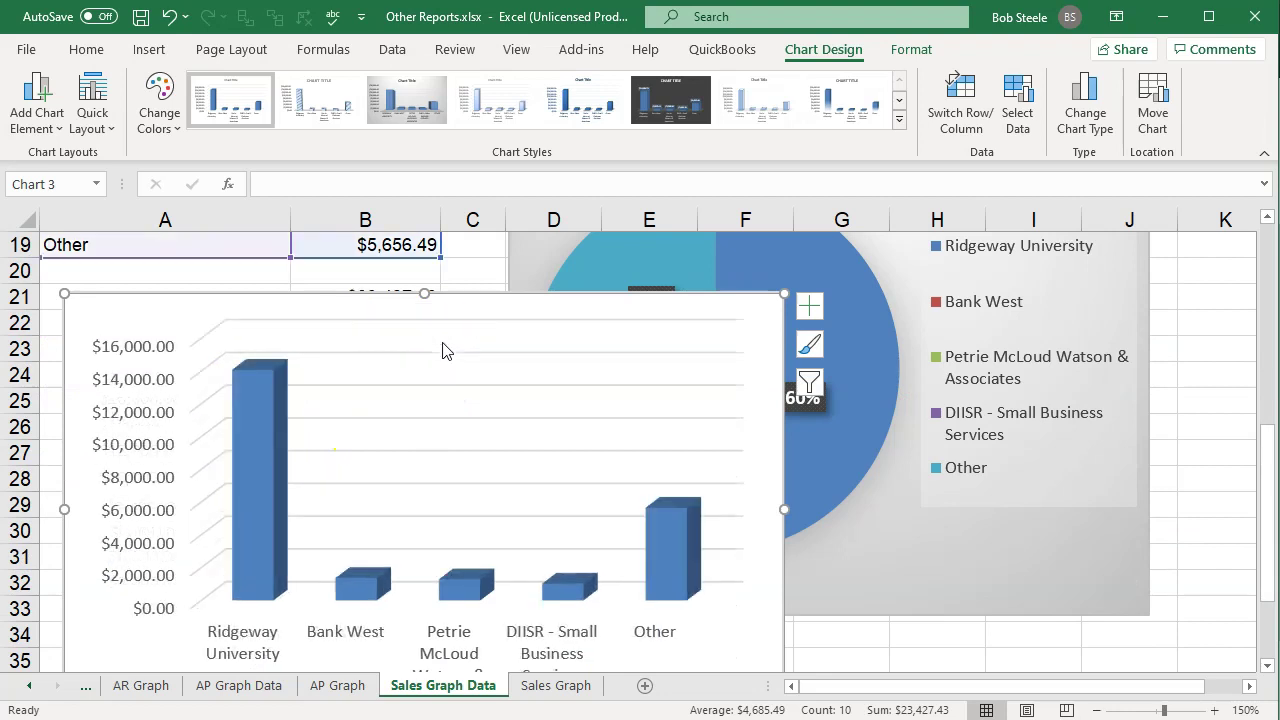
Step: Copy the column chart from Sales Graph Data and paste it at A22 of the Sales Graph sheet, below the pie chart
{"action": "left_click", "coordinate": [97, 647]}
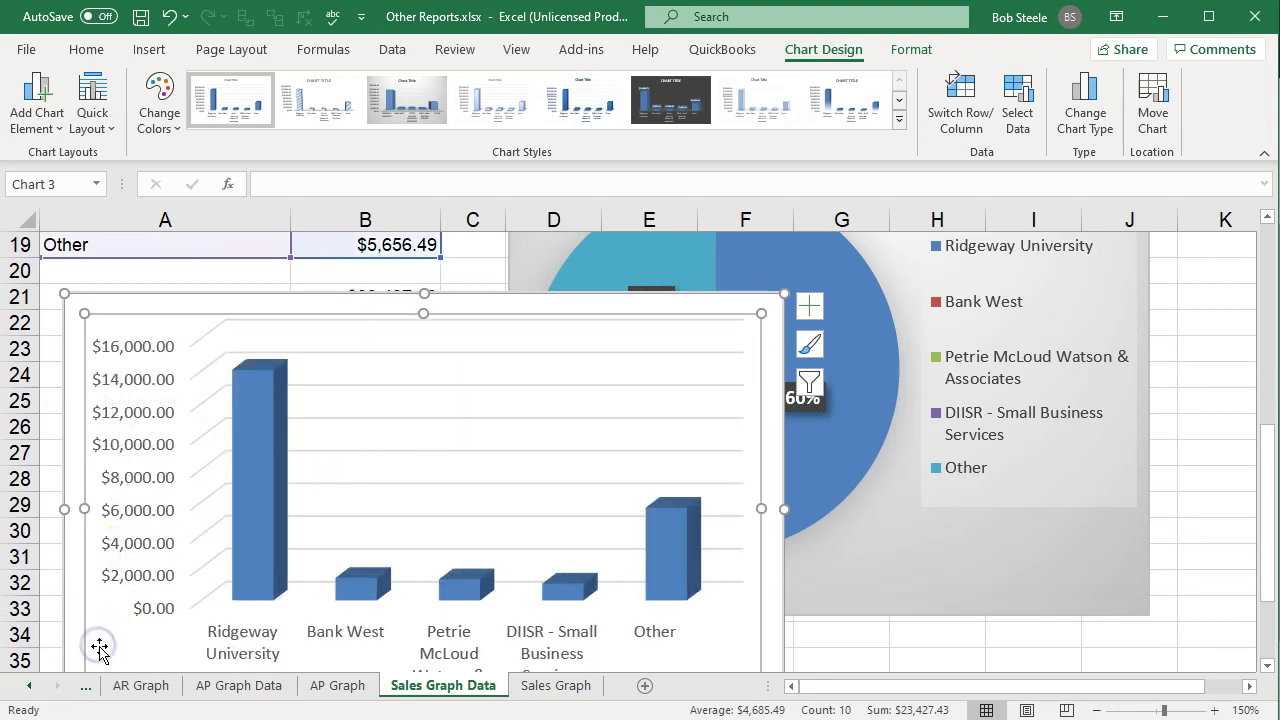
{"action": "left_click", "coordinate": [89, 296]}
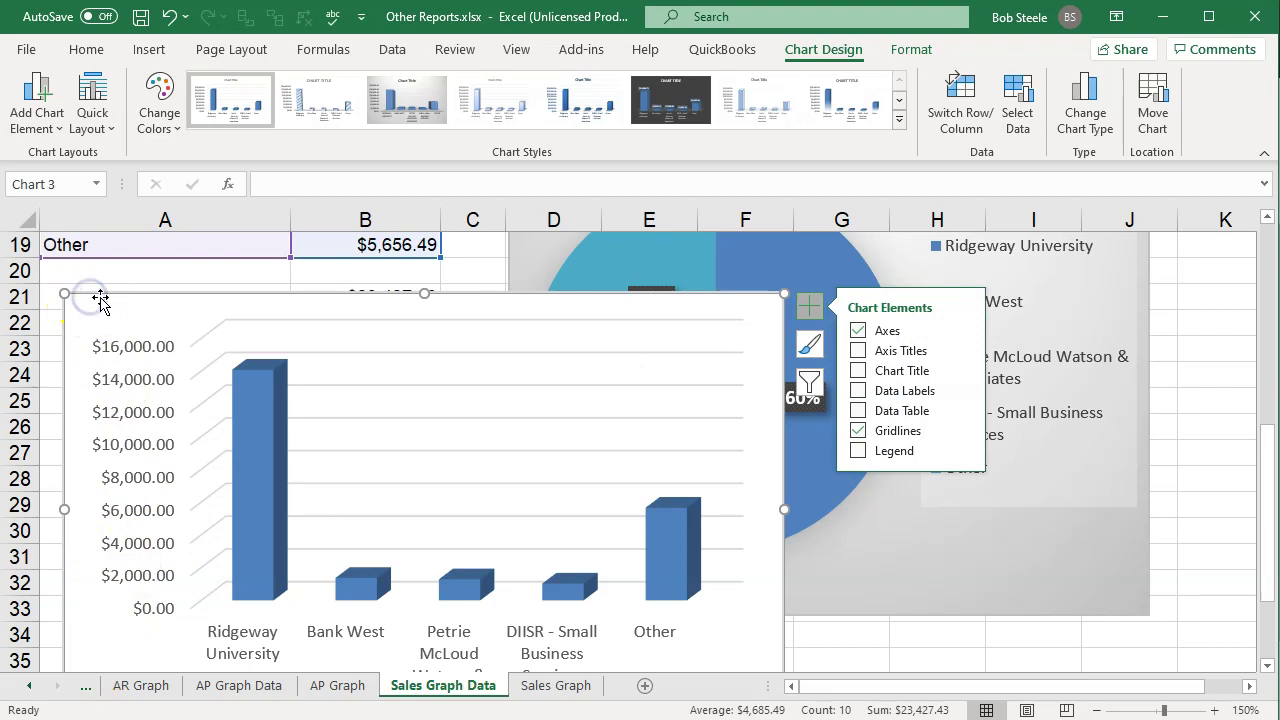
{"action": "left_click", "coordinate": [553, 685]}
{"action": "left_click", "coordinate": [74, 595]}
{"action": "key", "text": "ctrl+v"}
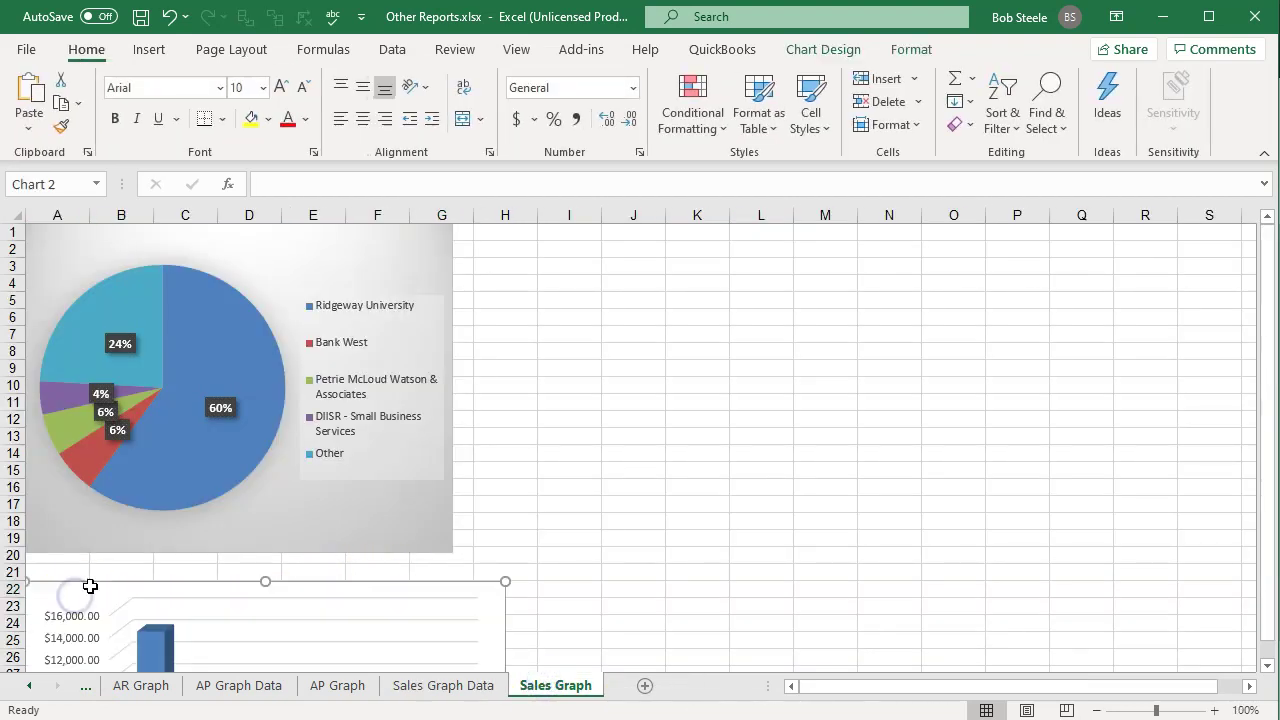
Step: Switch the Sales Graph sheet to Page Layout view and back to Normal view to check the charts against the page break
{"action": "left_click", "coordinate": [1026, 710]}
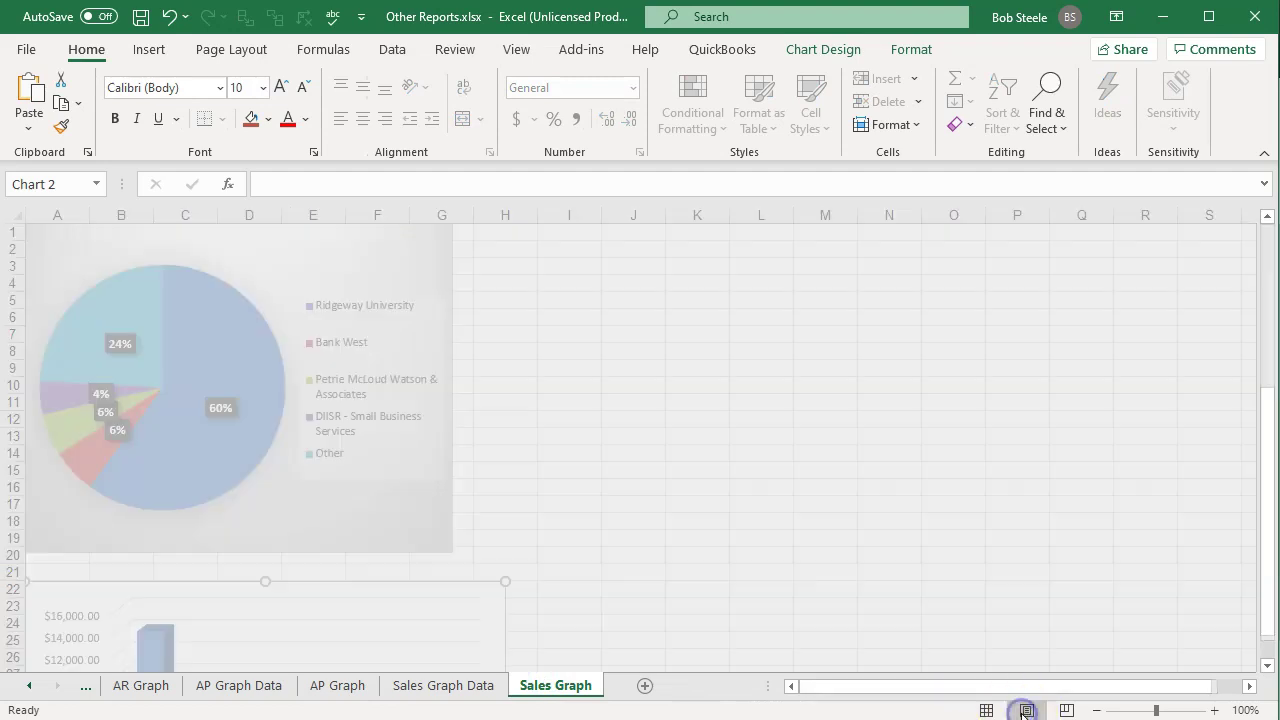
{"action": "left_click", "coordinate": [987, 710]}
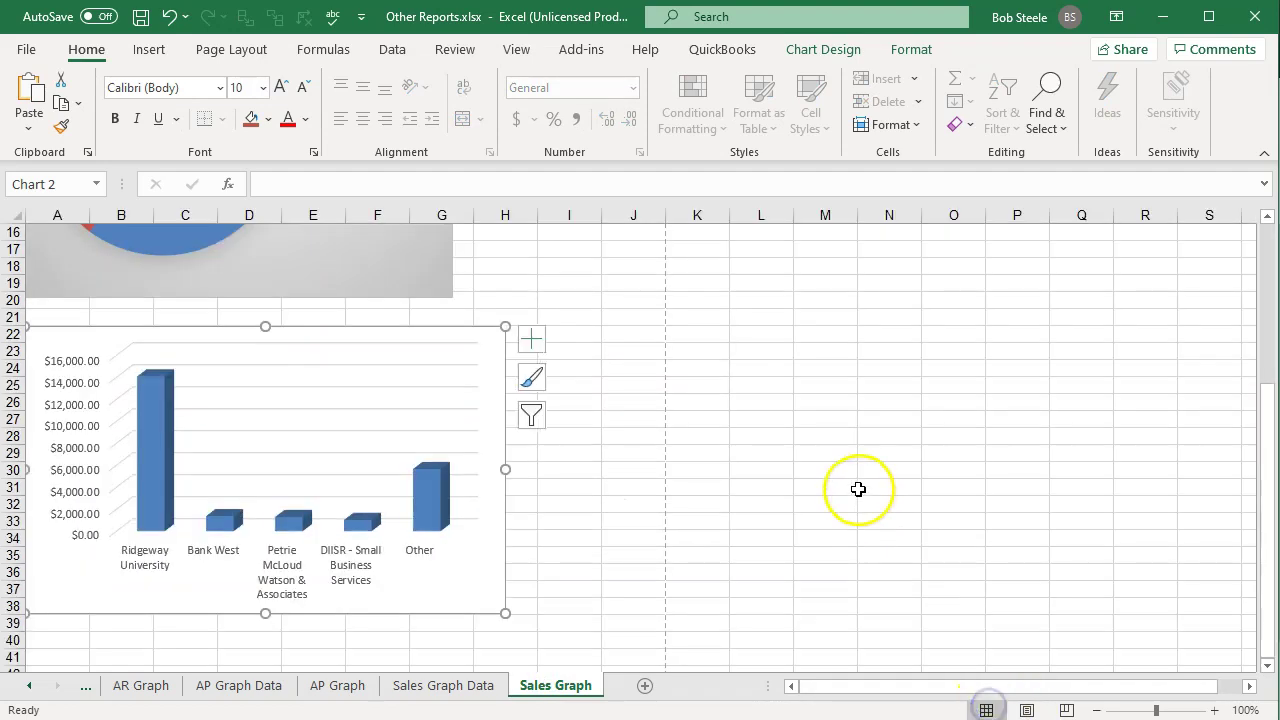
{"action": "scroll", "coordinate": [854, 489], "scroll_direction": "down", "scroll_amount": 1}
Step: Return to the Sales Graph Data sheet and view the full contact income table from row 1
{"action": "left_click", "coordinate": [443, 686]}
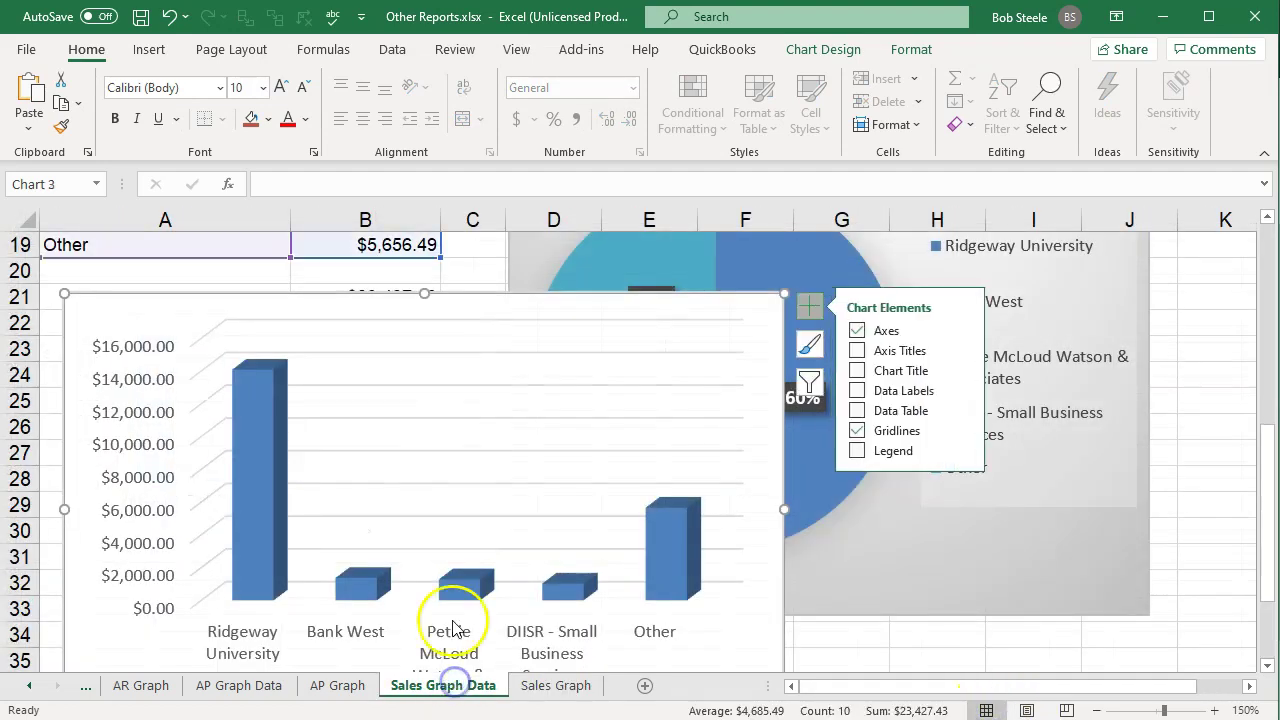
{"action": "scroll", "coordinate": [452, 588], "scroll_direction": "up", "scroll_amount": 5}
{"action": "scroll", "coordinate": [450, 586], "scroll_direction": "up", "scroll_amount": 1}
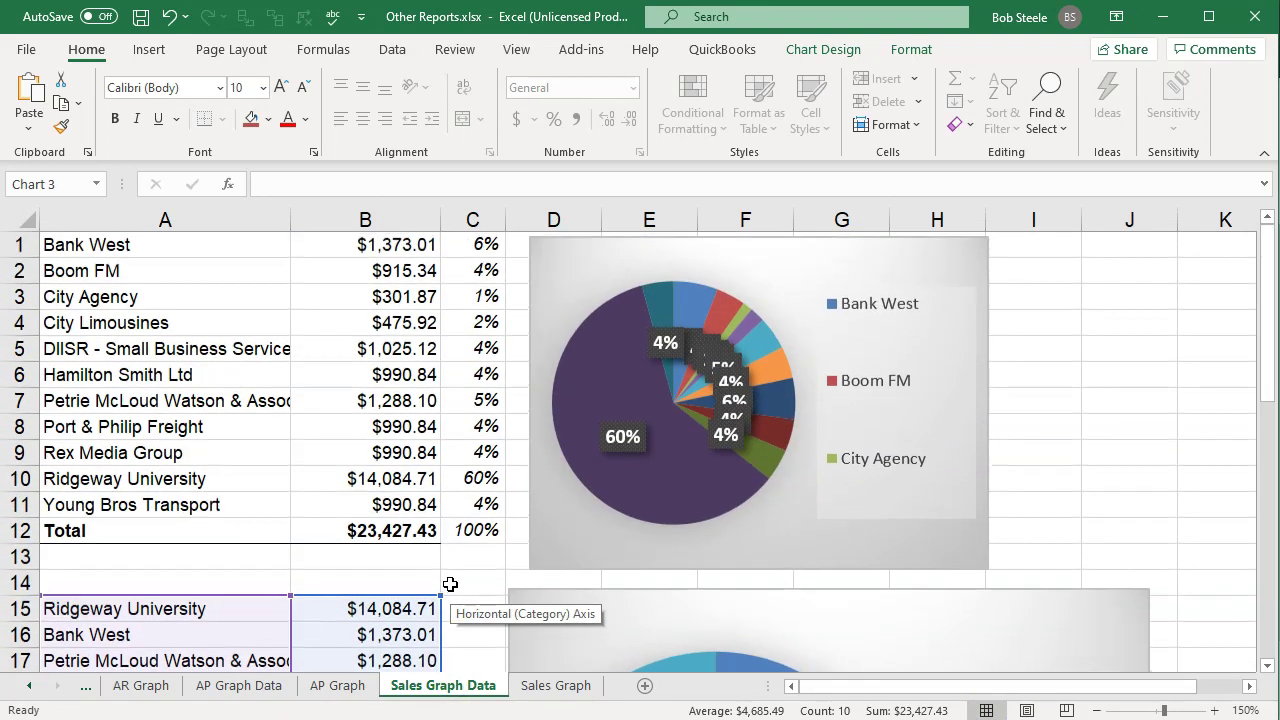